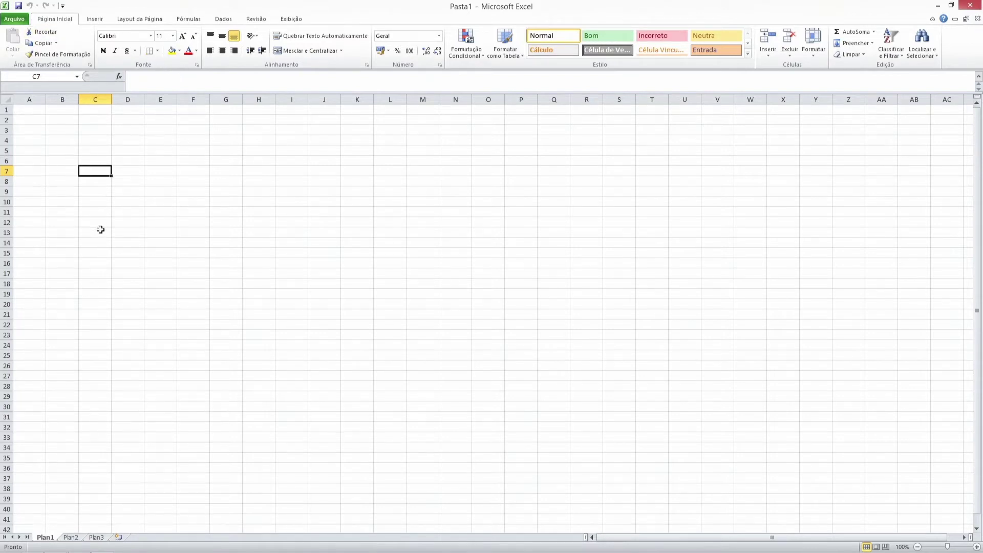
left_click(71, 134)
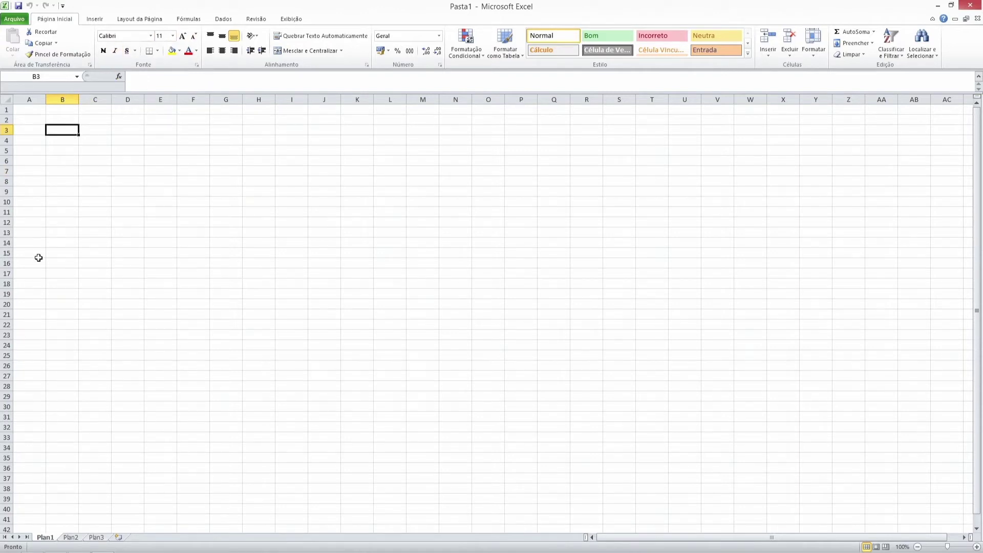
key("Left")
key("Up")
key("Up")
key("Right")
key("Right")
left_click(36, 114)
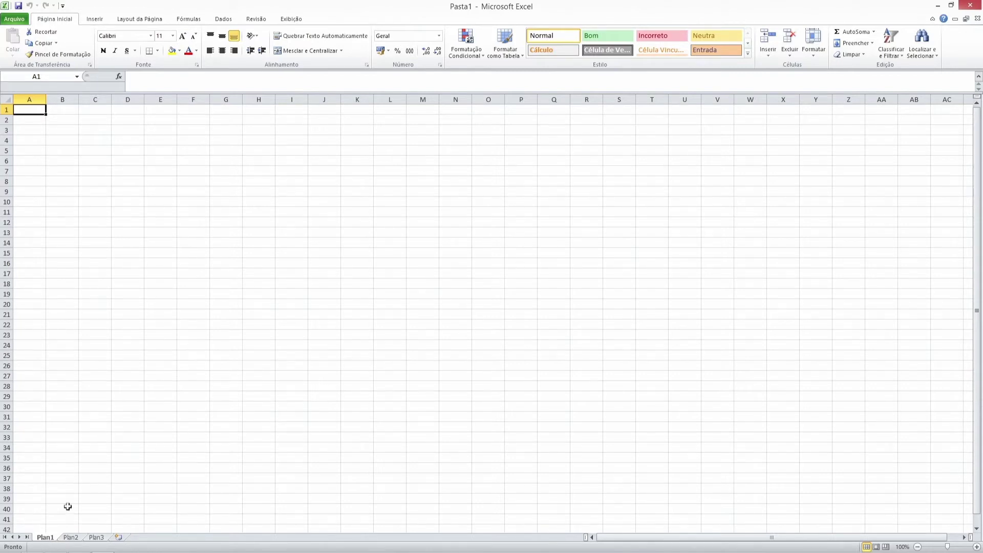
Add two new worksheets after Plan3 in the workbook.
left_click(78, 538)
left_click(97, 537)
left_click(118, 538)
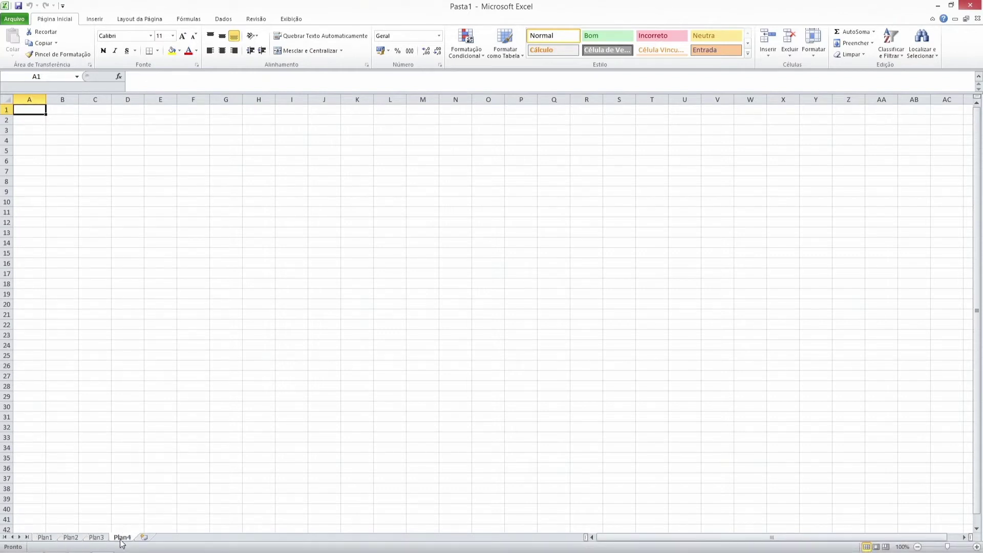
left_click(145, 537)
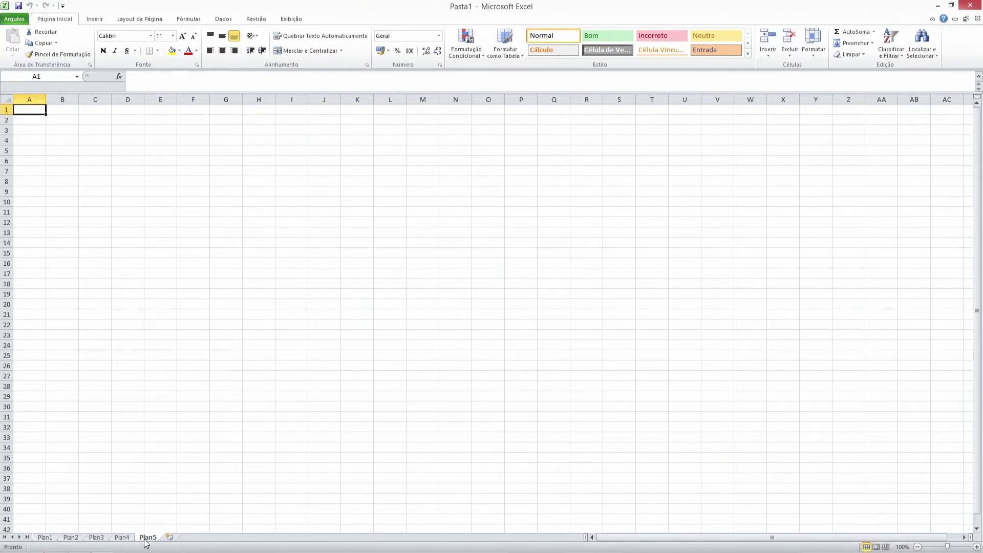
left_click(52, 538)
left_click(103, 538)
left_click(123, 539)
Rename the worksheet Plan1 as Março and the worksheet Plan2 as Abril.
left_click(45, 537)
double_click(46, 537)
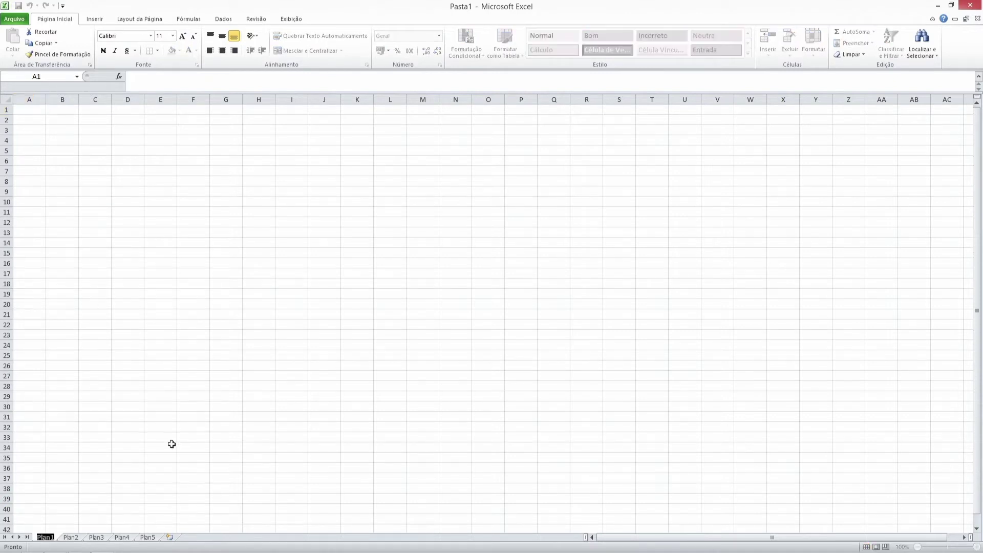
type("Março")
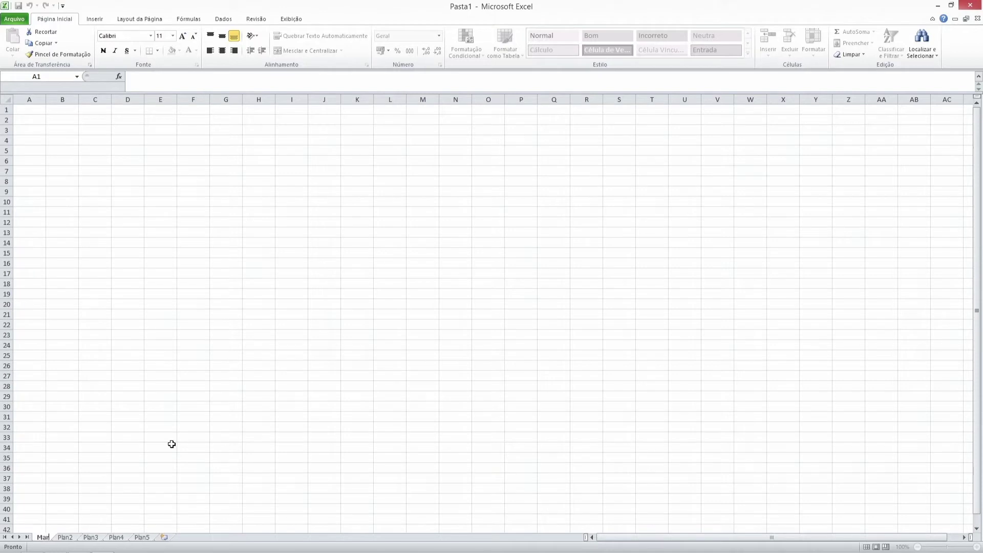
left_click(75, 539)
double_click(73, 538)
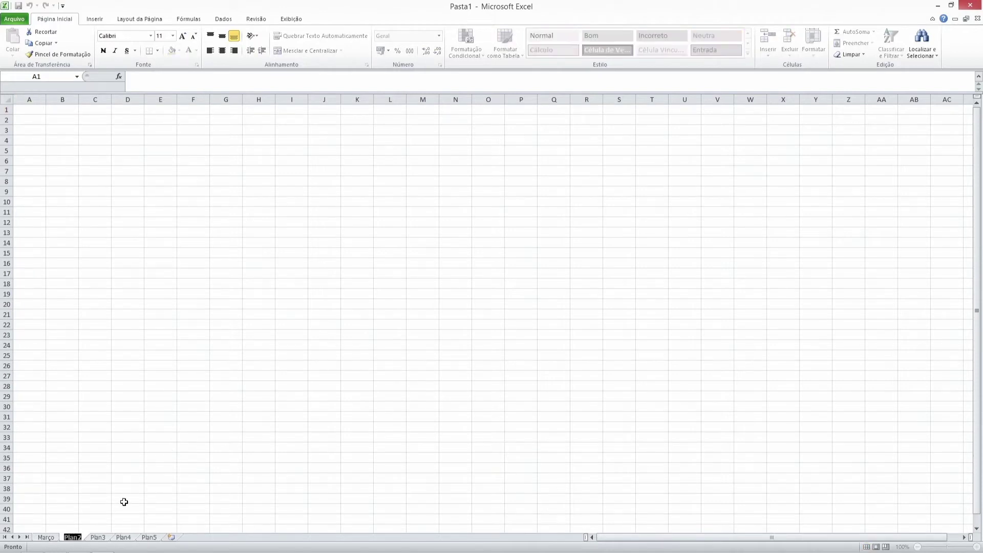
type("Abril")
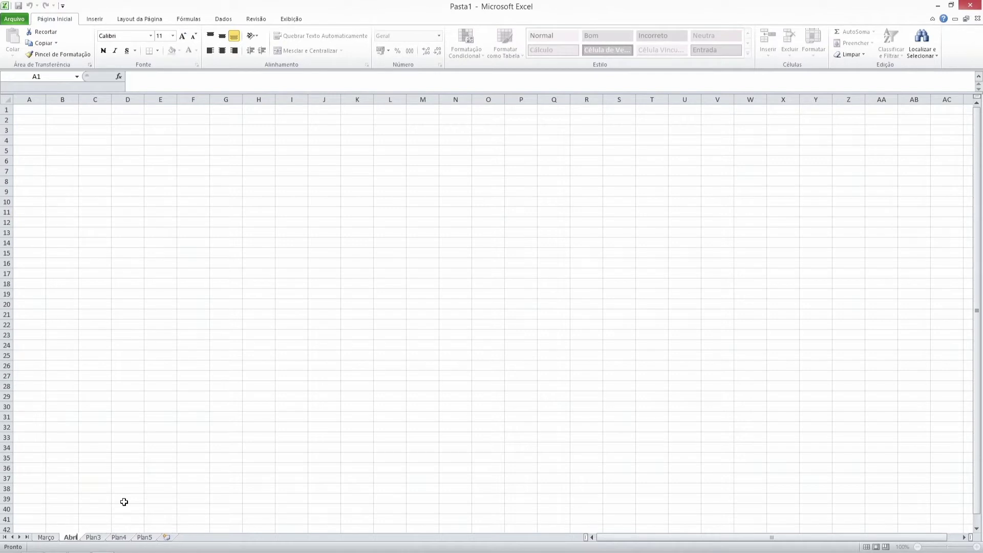
key("Return")
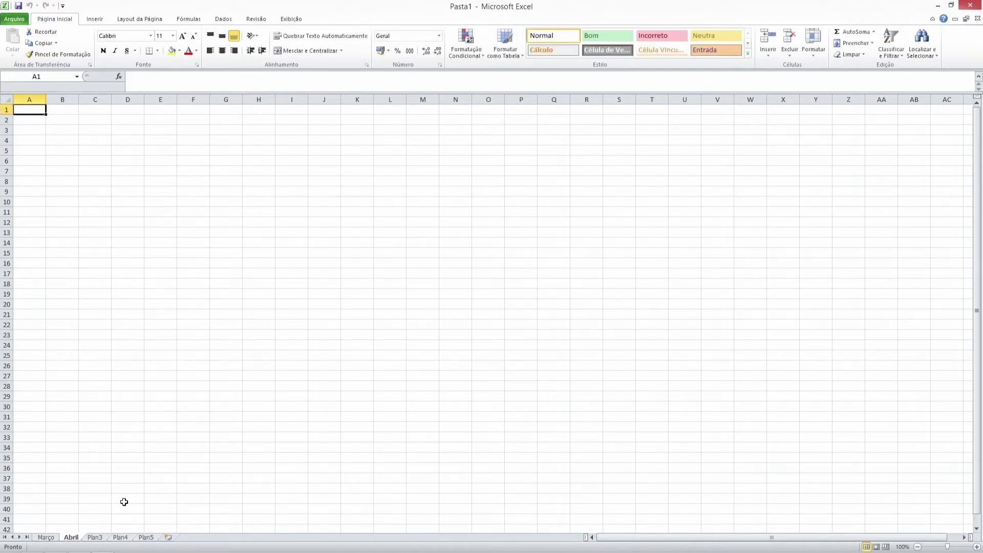
Switch back to the Março worksheet and select cell A1.
left_click(46, 537)
left_click(60, 119)
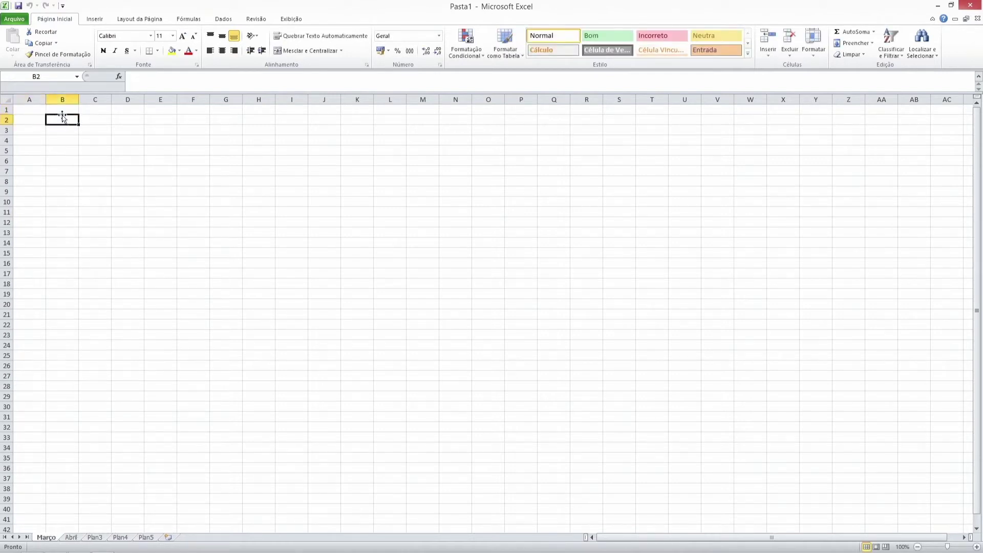
left_click(116, 124)
left_click(85, 152)
left_click(57, 153)
left_click(27, 142)
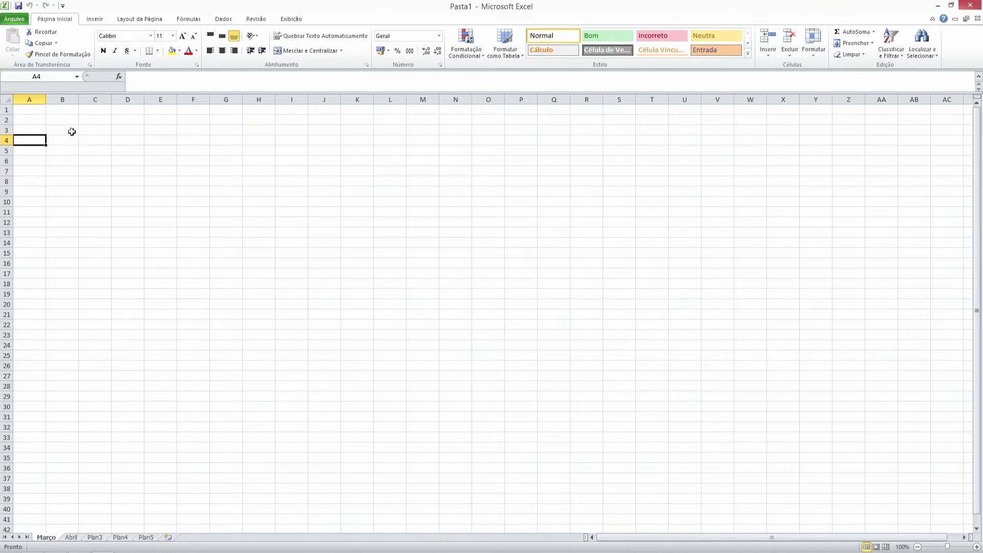
left_click(37, 110)
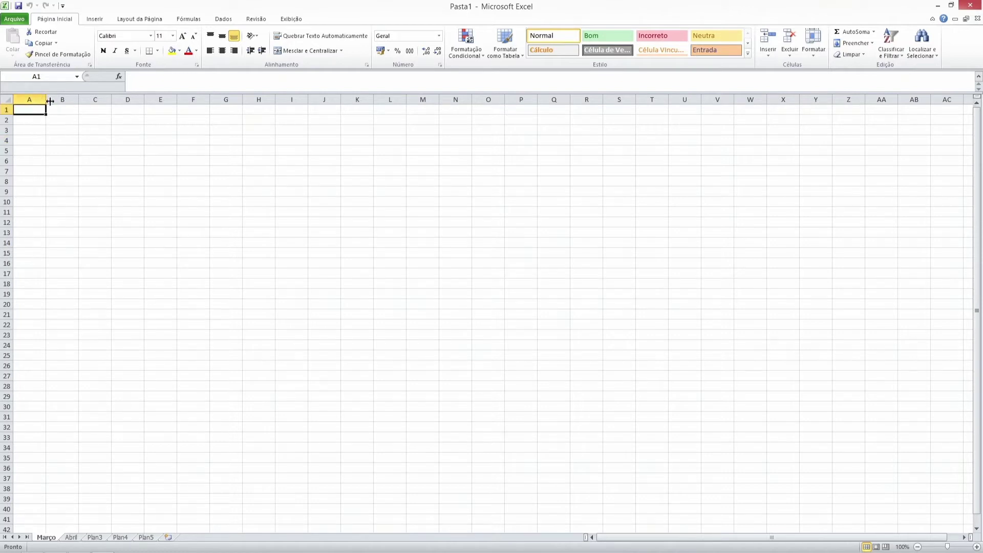
Widen column A to about two and a half times its width and make row 1 nearly five times taller.
left_click_drag(46, 99, 46, 99)
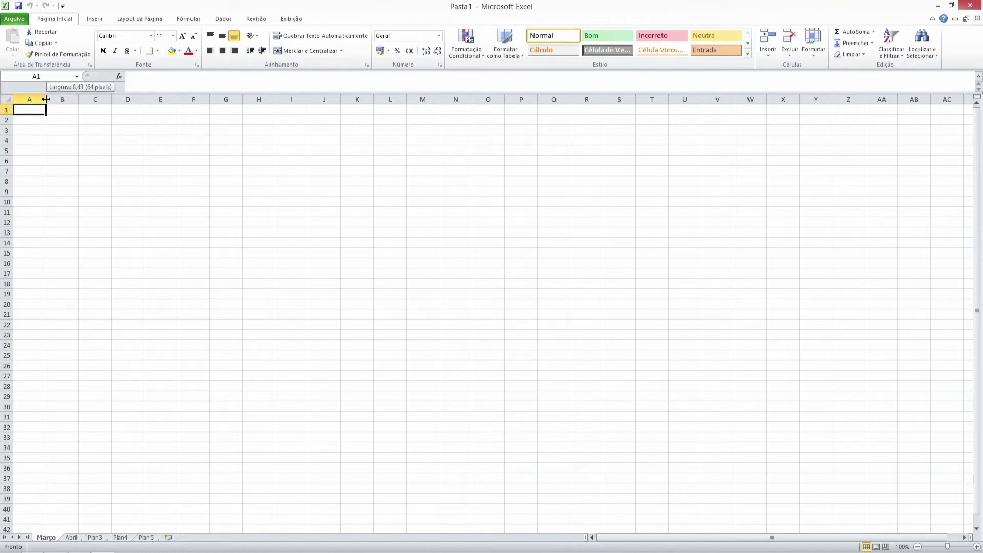
left_click_drag(46, 99, 46, 99)
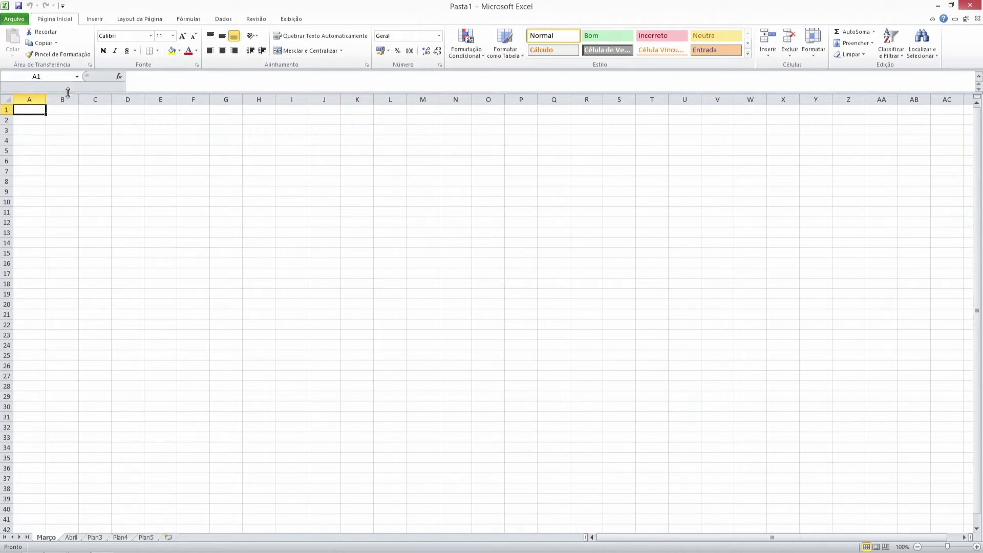
left_click_drag(45, 97, 98, 109)
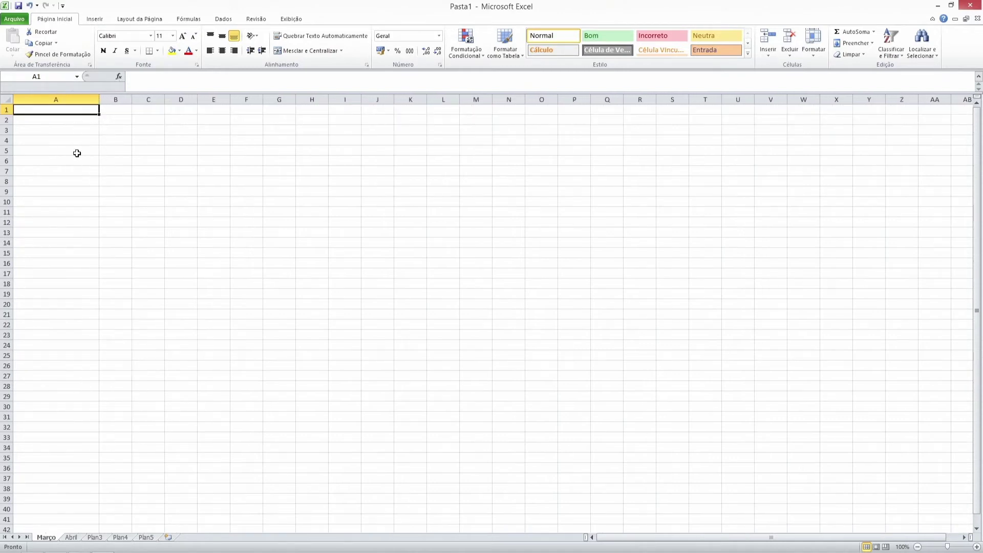
left_click_drag(8, 114, 10, 152)
left_click(96, 230)
left_click(68, 134)
left_click(161, 137)
left_click(214, 128)
left_click(285, 124)
left_click(340, 124)
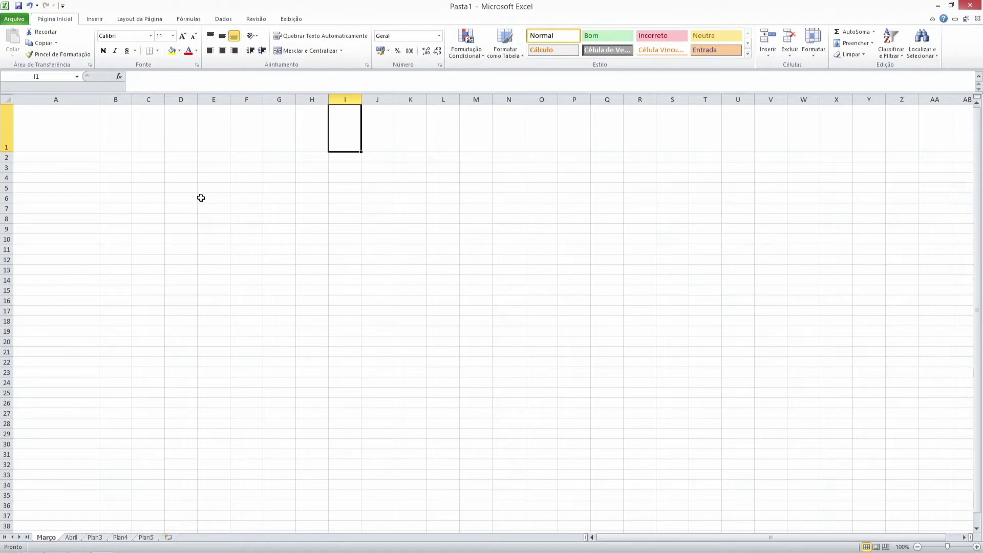
left_click(102, 127)
left_click(58, 141)
left_click(55, 158)
left_click(56, 180)
left_click(58, 196)
left_click(215, 208)
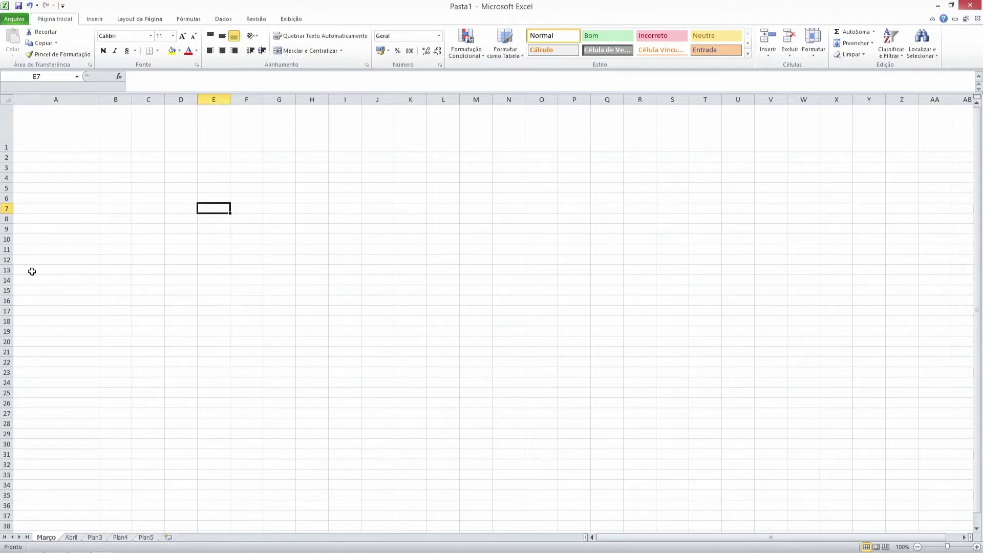
Enter the sample text "gsgsdgsdfgsfghsfd" in cell A1.
left_click(76, 134)
type("gsgsdgsdfgsfghsfd")
left_click(161, 190)
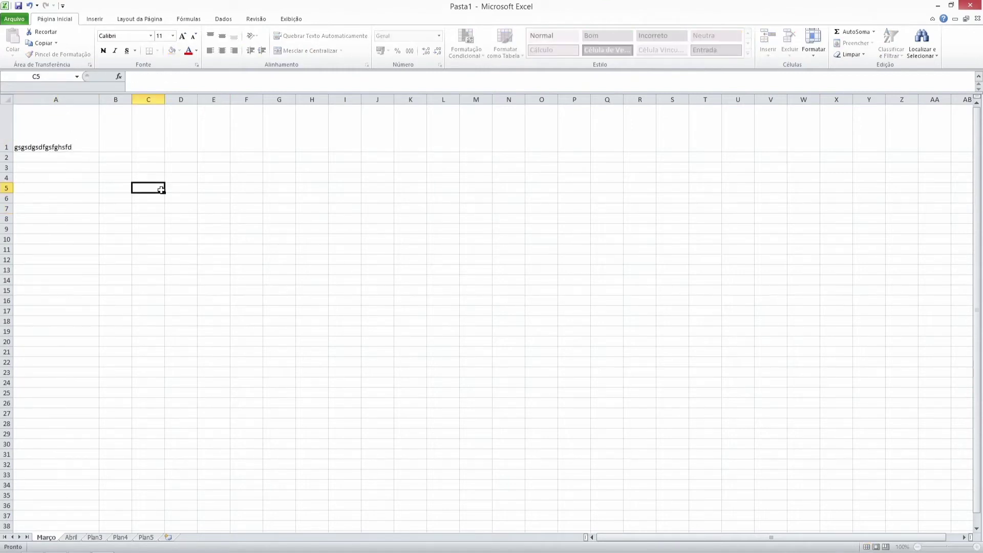
Try the top, middle and bottom vertical alignments on the text in cell A1.
left_click(77, 146)
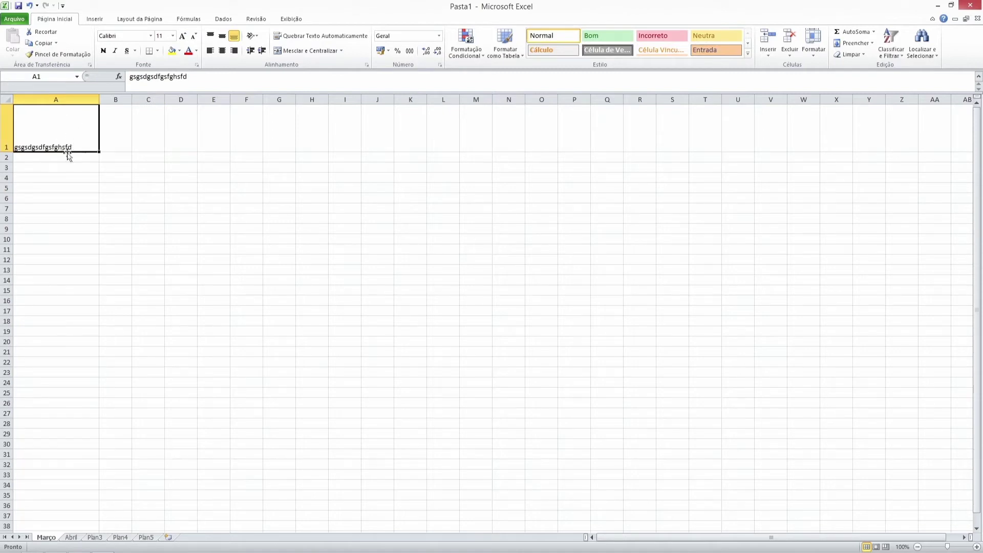
left_click(210, 35)
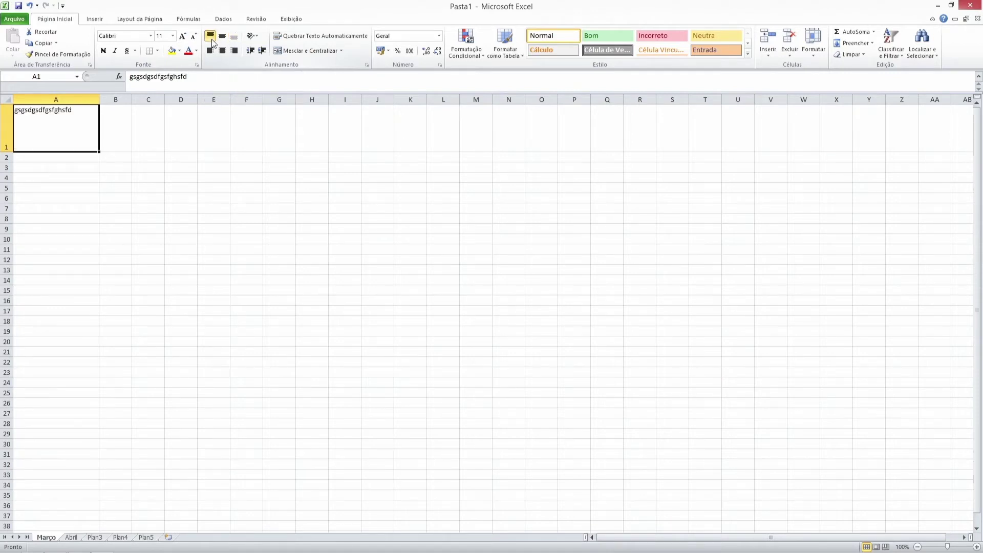
left_click(222, 37)
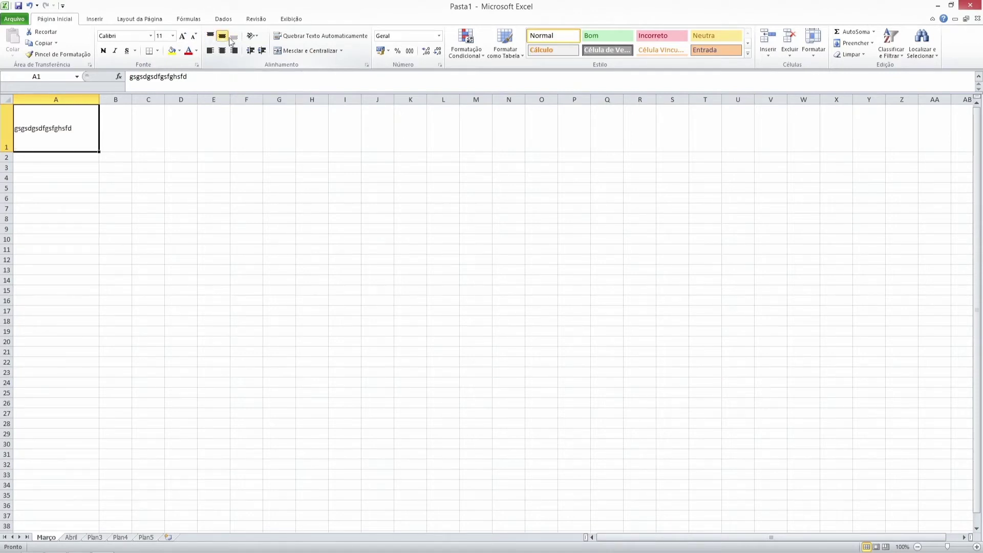
left_click(234, 37)
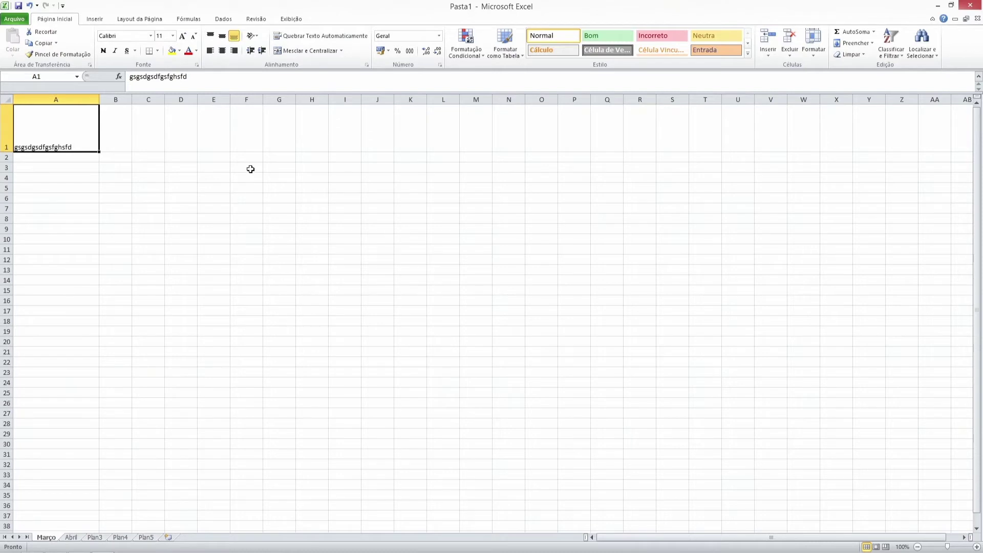
Centre the text in cell A1 both vertically and horizontally.
left_click(222, 36)
left_click(221, 52)
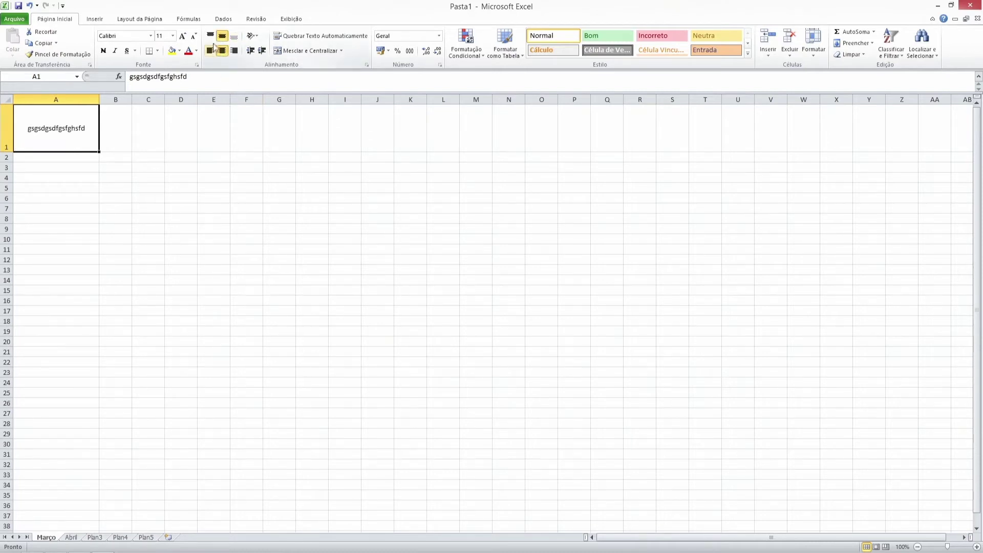
left_click(210, 36)
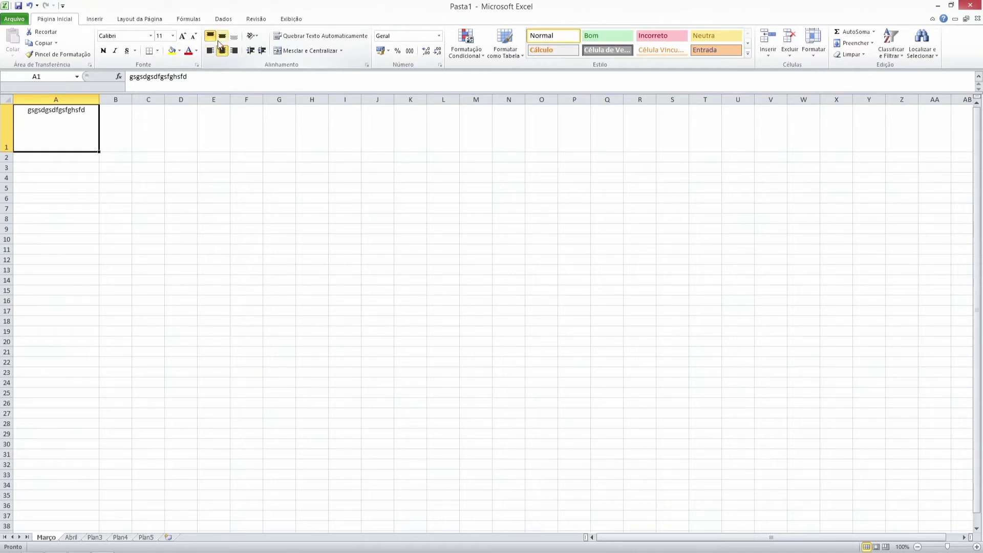
left_click(219, 38)
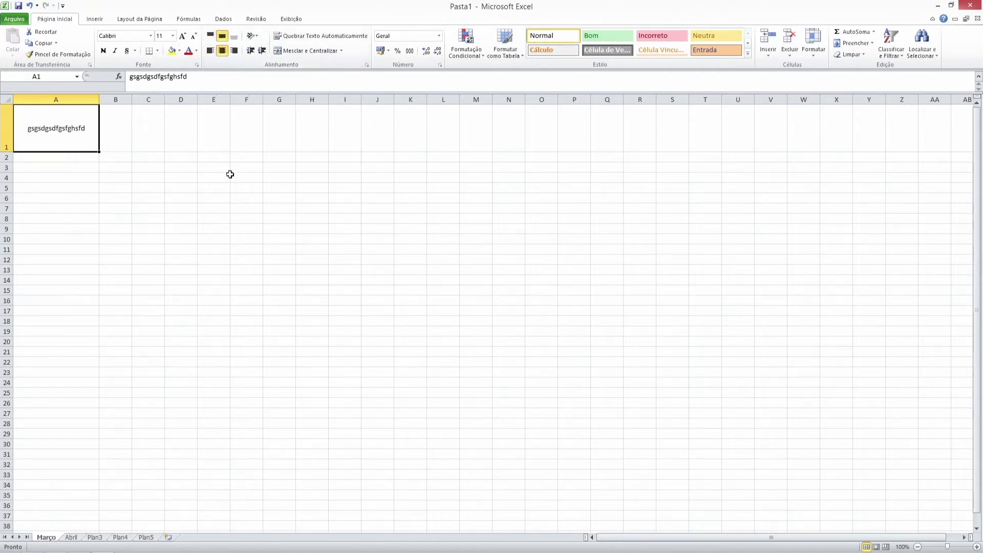
left_click(154, 187)
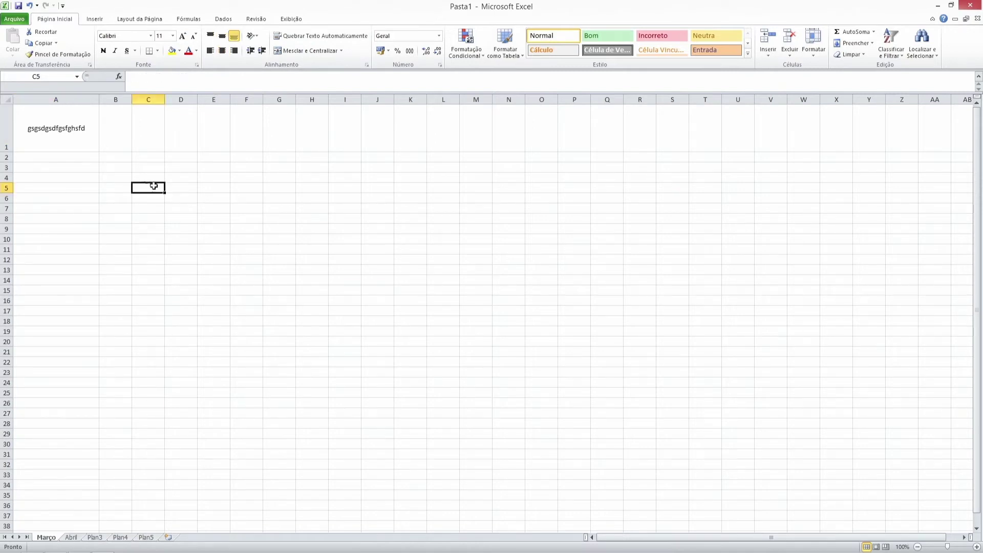
Merge and centre cells A1 to F1 so the sample text spans the six columns.
left_click(79, 116)
left_click_drag(79, 117, 245, 130)
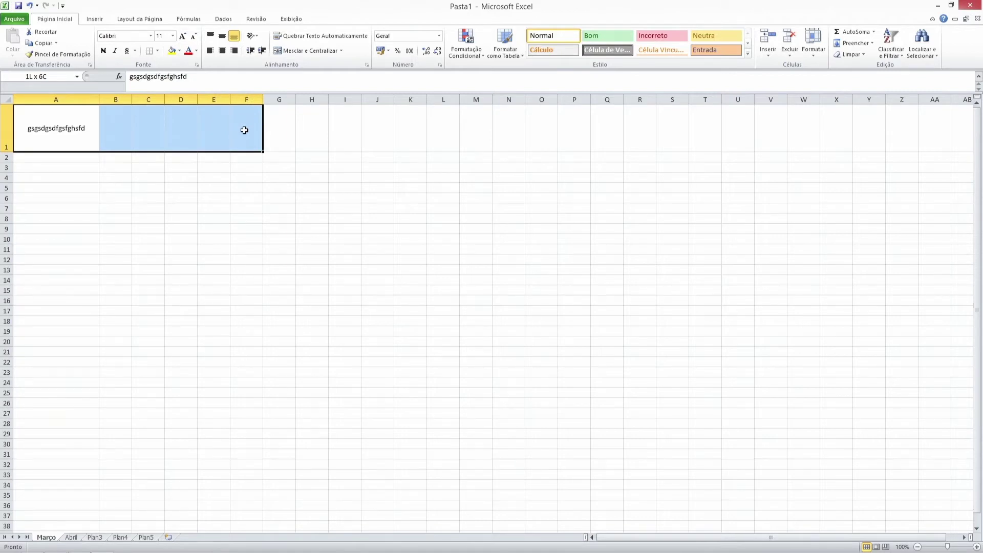
left_click_drag(244, 130, 244, 130)
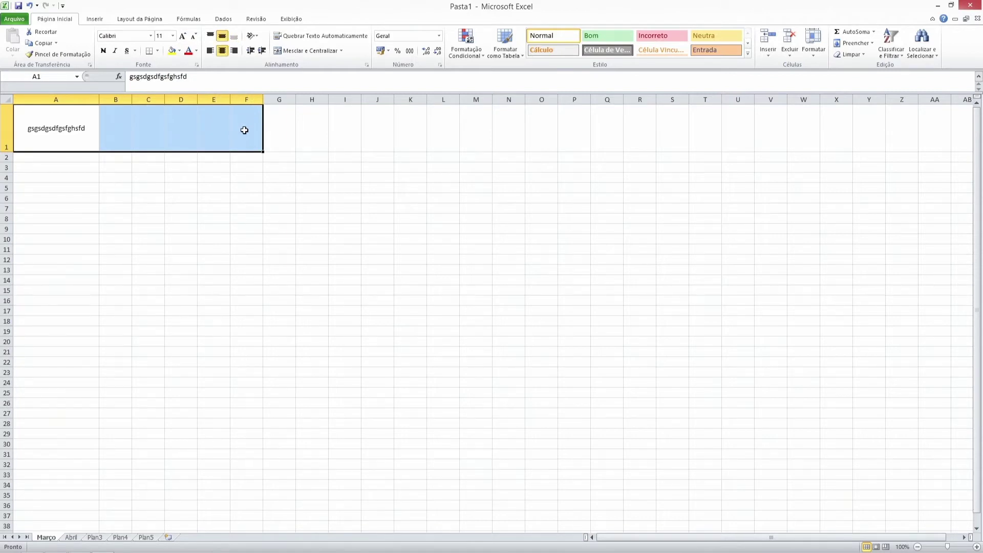
left_click(303, 53)
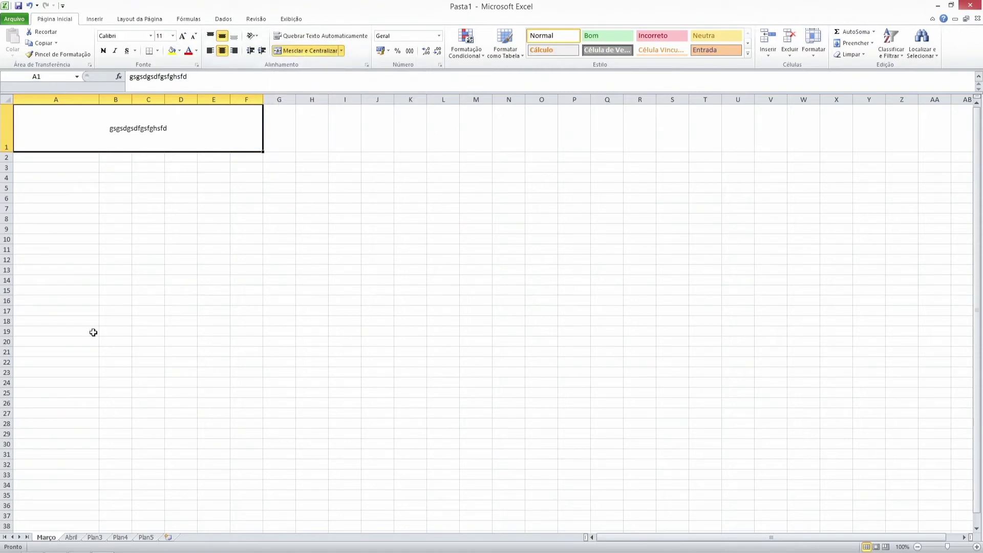
left_click(198, 208)
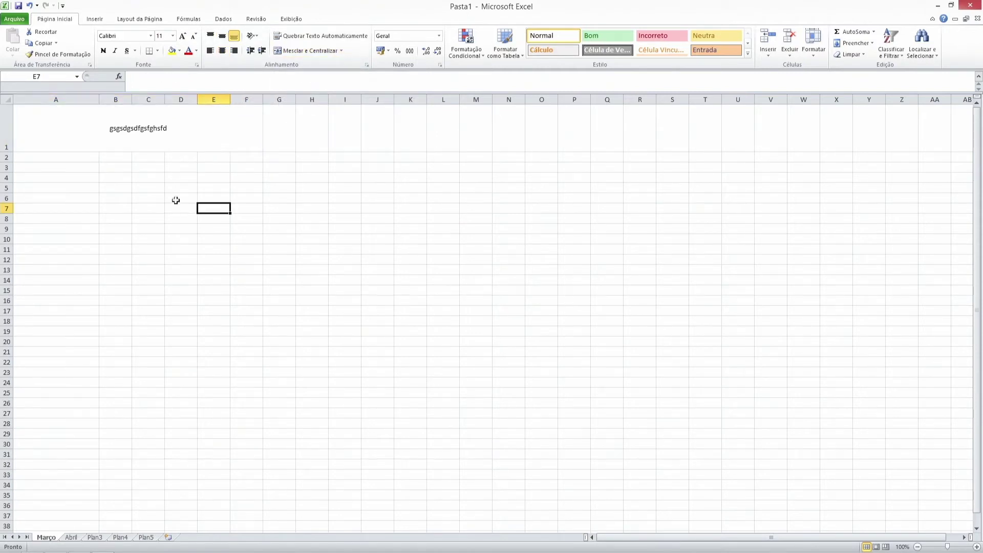
left_click(54, 128)
left_click(43, 165)
left_click(102, 168)
left_click(139, 171)
left_click(200, 167)
Extend the merged title cell down into row 2 by merging and centring the range A1 to F2.
left_click(53, 130)
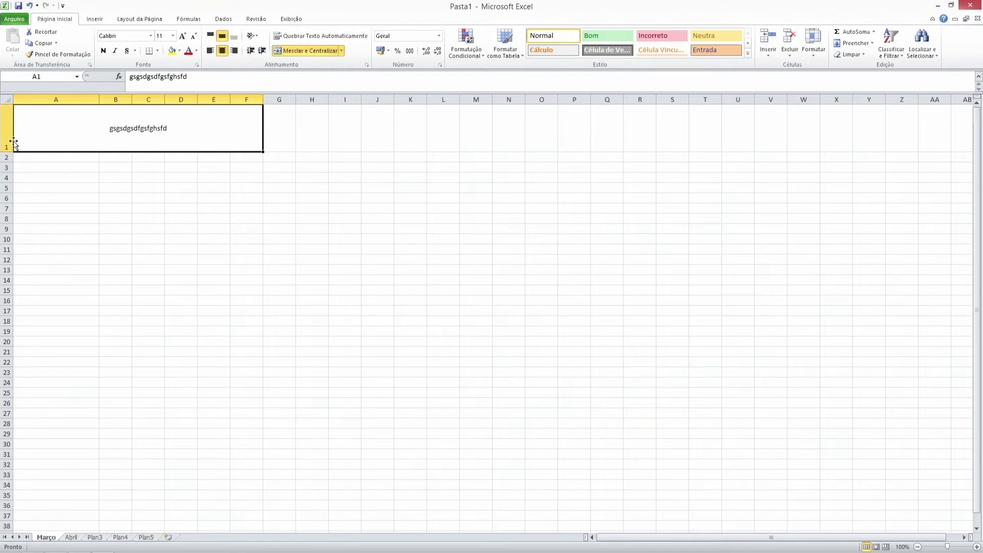
left_click_drag(48, 123, 57, 158)
left_click(299, 52)
left_click(300, 52)
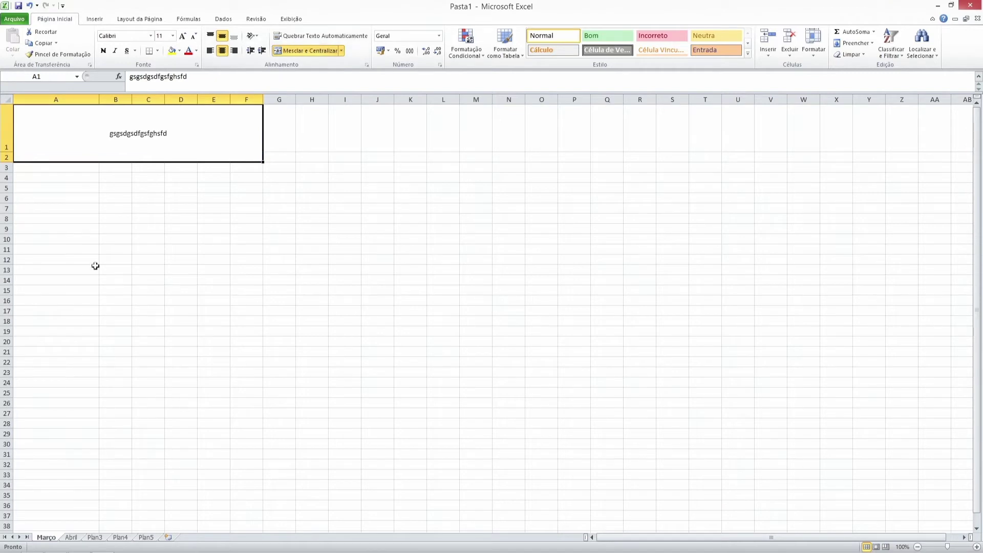
Enter the numbers 1, 2 and 3 in cells A4, A5 and A6.
left_click(54, 181)
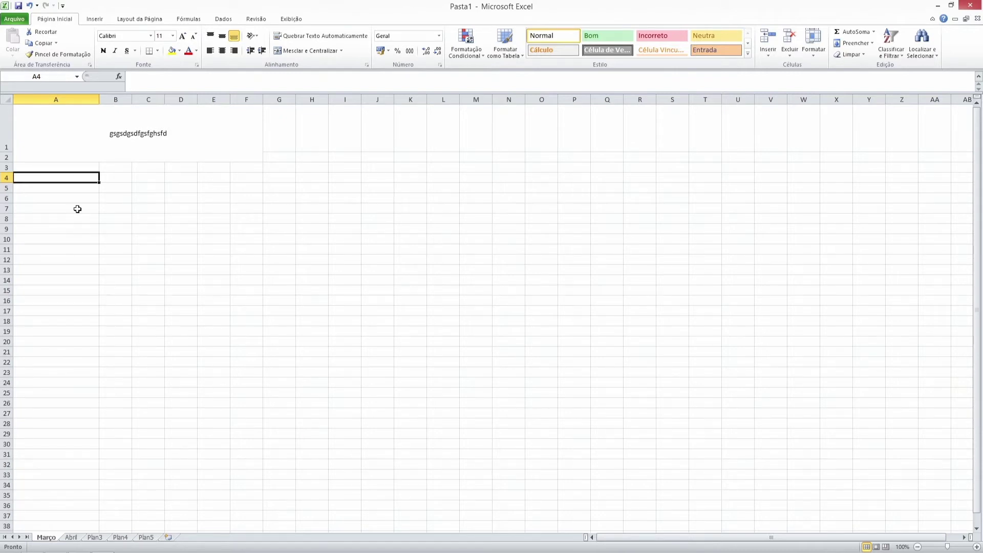
type("1")
key("Return")
type("2")
key("Return")
type("3")
key("Return")
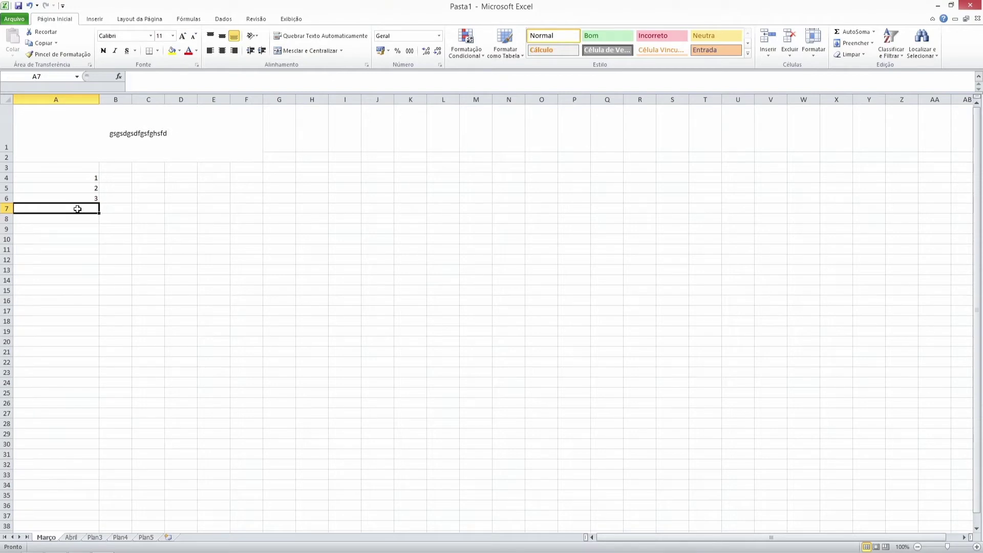
Extend the number series in A4:A6 down column A to cell A29.
left_click_drag(83, 178, 81, 212)
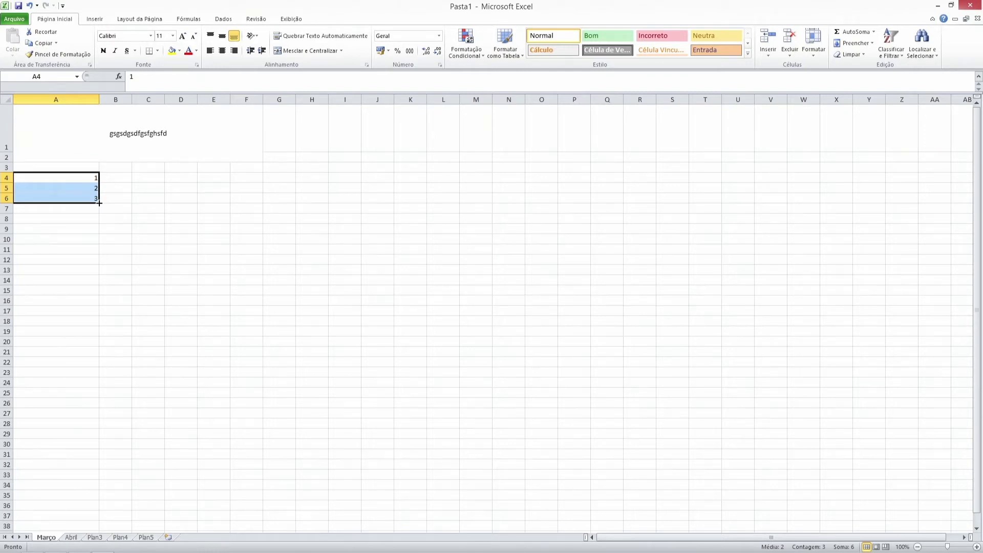
left_click_drag(99, 203, 77, 433)
left_click(179, 307)
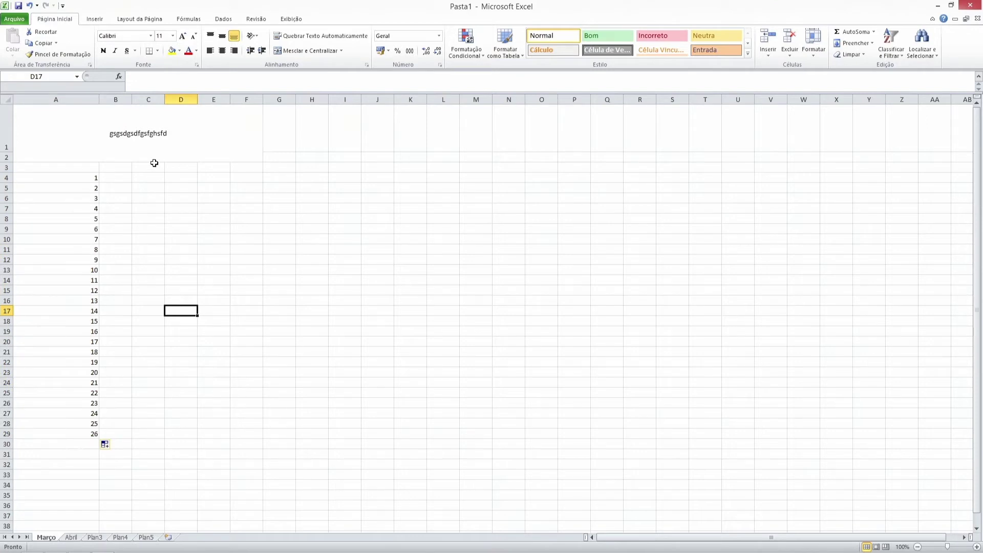
Enter the date 20/05/2020 in cell B4, beside the first number of the series.
left_click(74, 180)
left_click(114, 179)
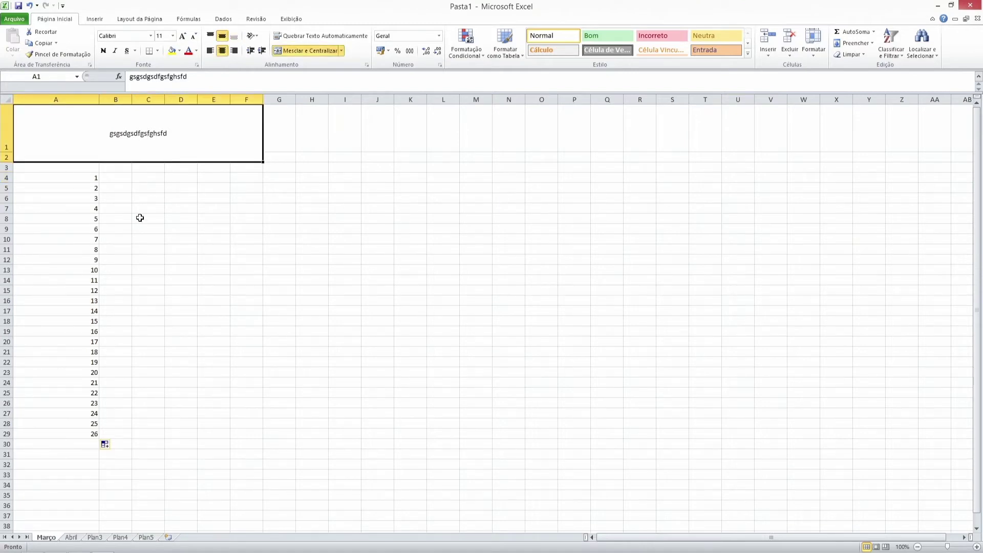
left_click(83, 183)
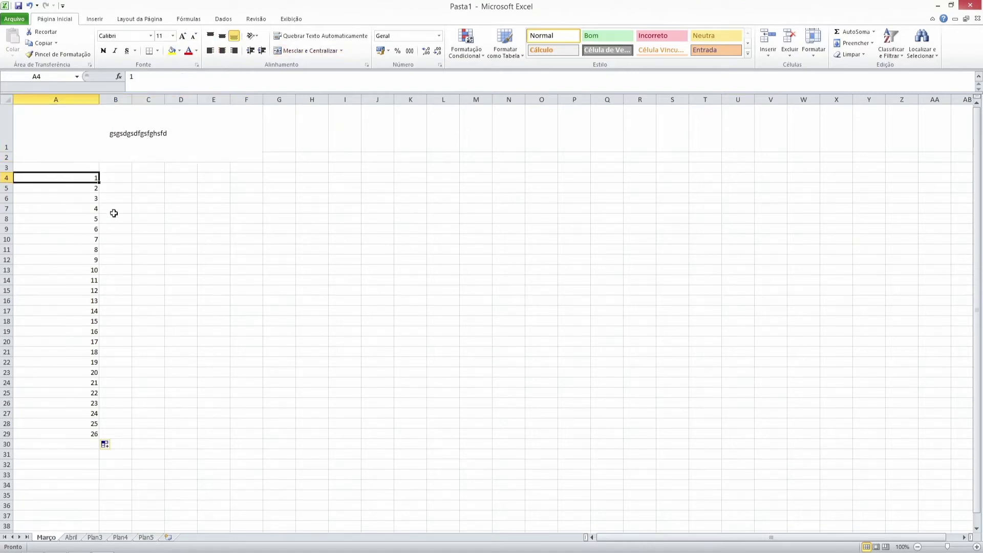
left_click(123, 177)
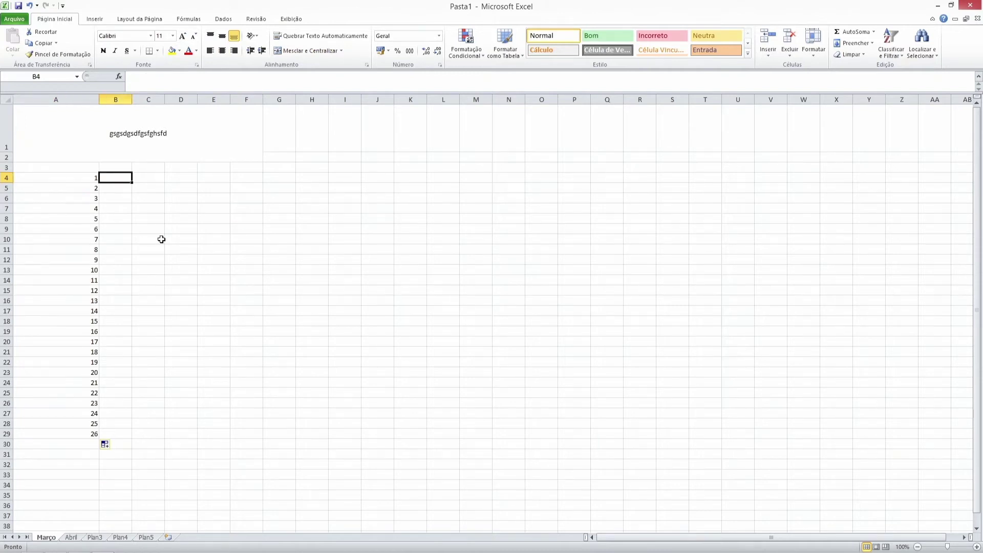
type("20/0")
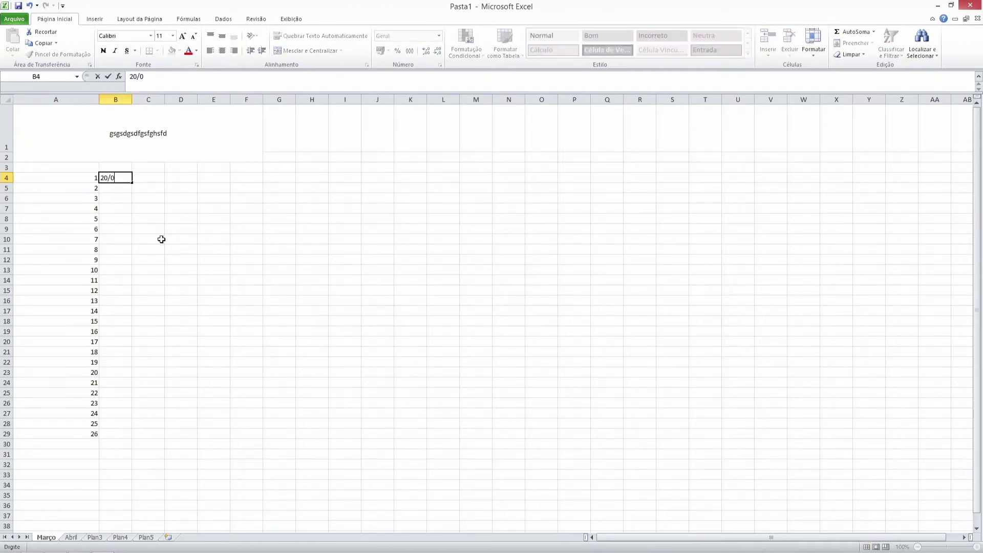
type("5/2020")
key("Return")
left_click(208, 268)
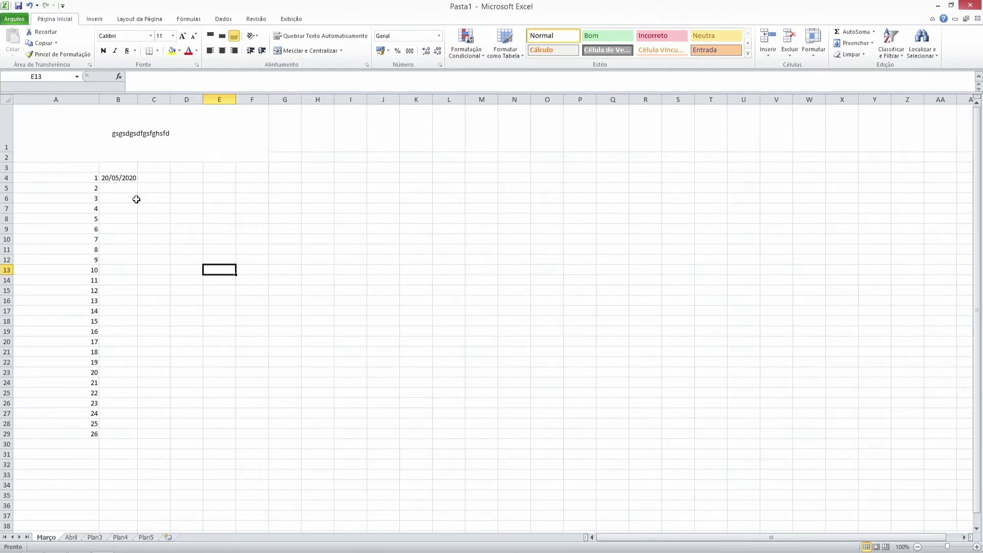
Apply the Número format to cell A4.
left_click(128, 181)
left_click(81, 180)
left_click(111, 141)
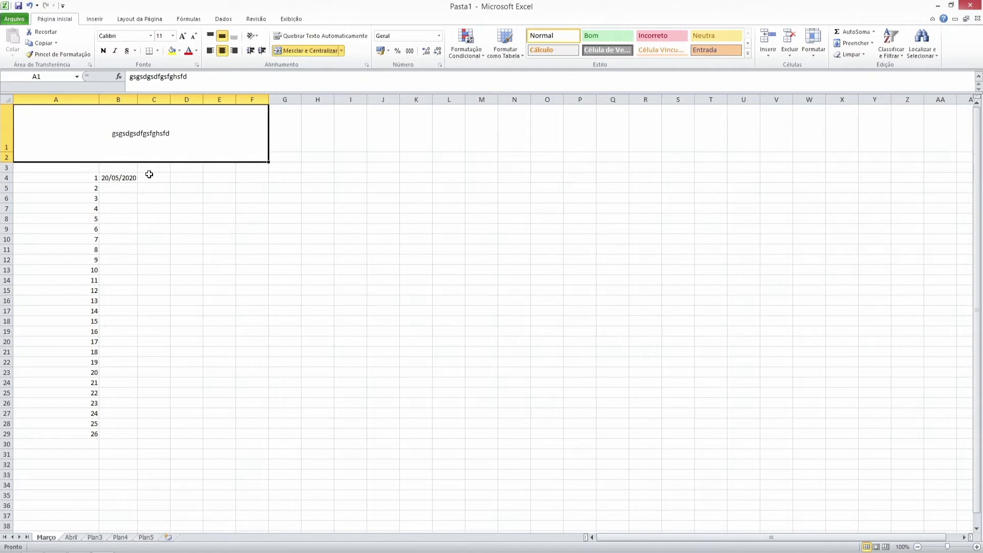
left_click(70, 179)
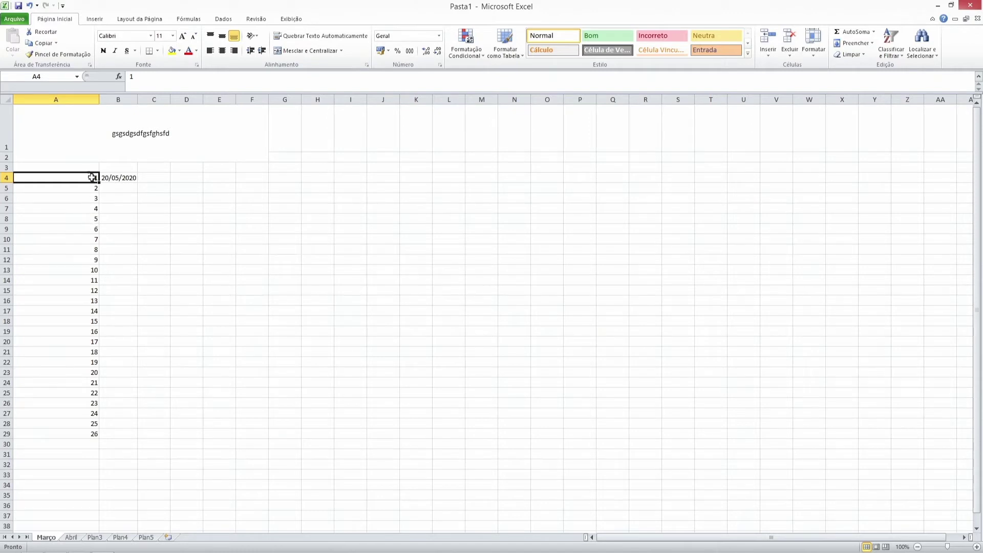
left_click(440, 36)
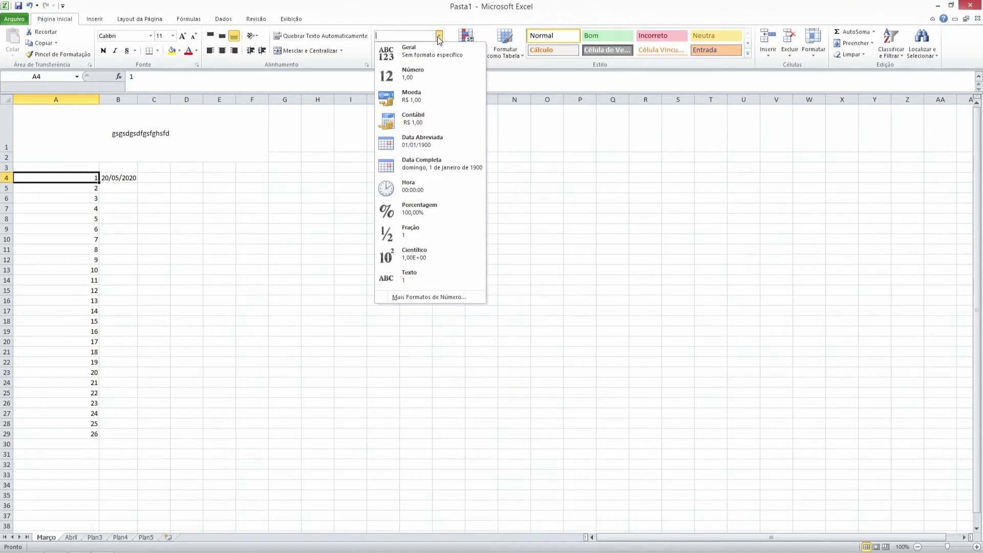
left_click(425, 77)
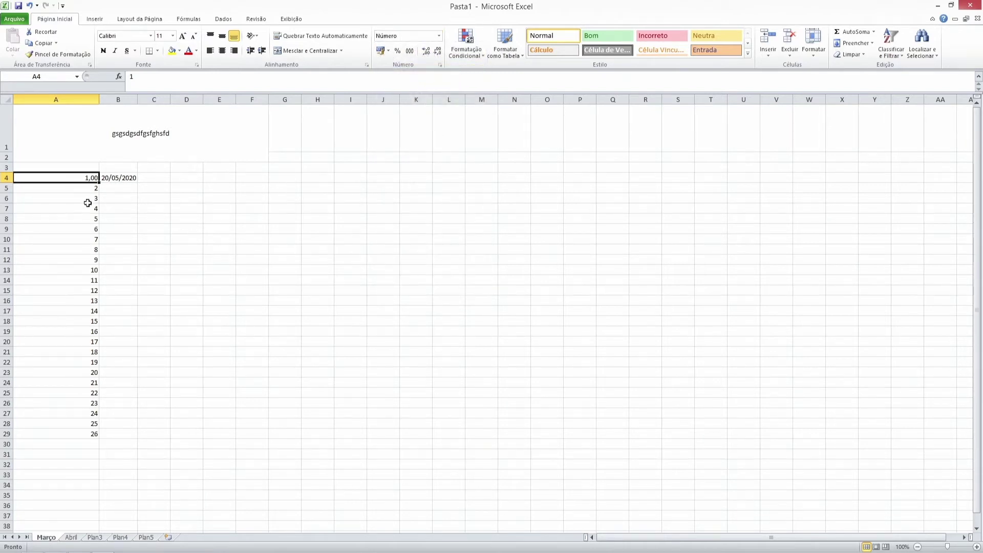
left_click(88, 188)
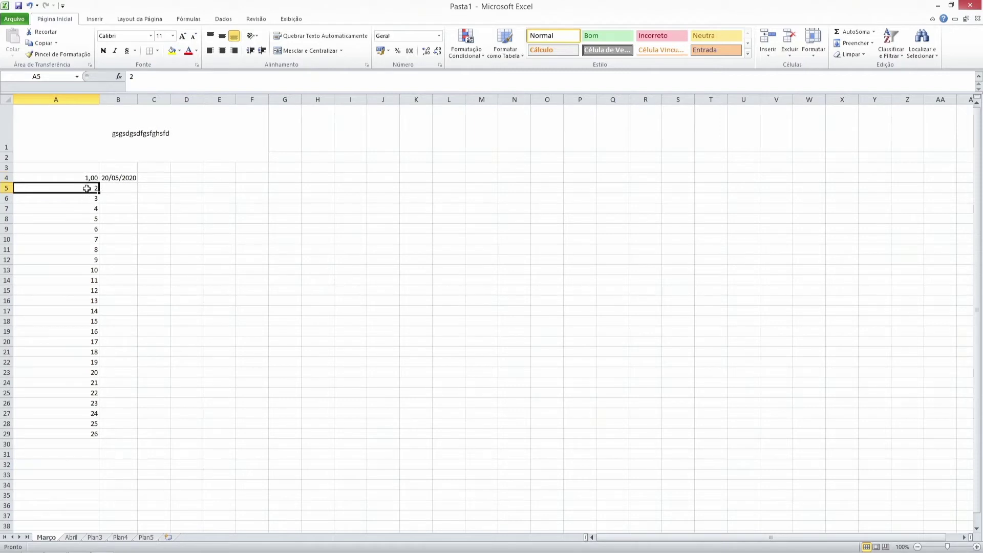
Enter 5 in cell D4 and format it as Moeda.
left_click(190, 174)
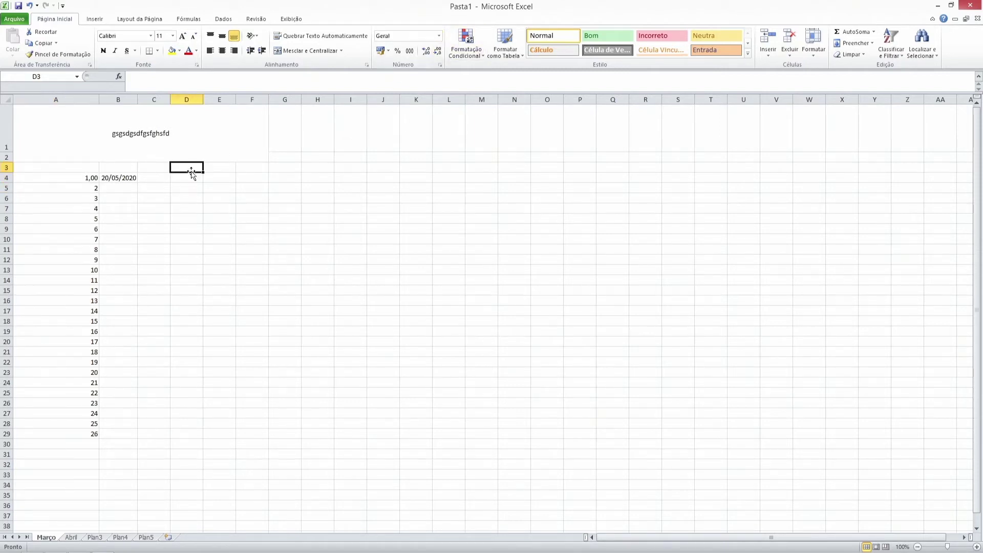
type("5")
left_click(194, 198)
left_click(188, 178)
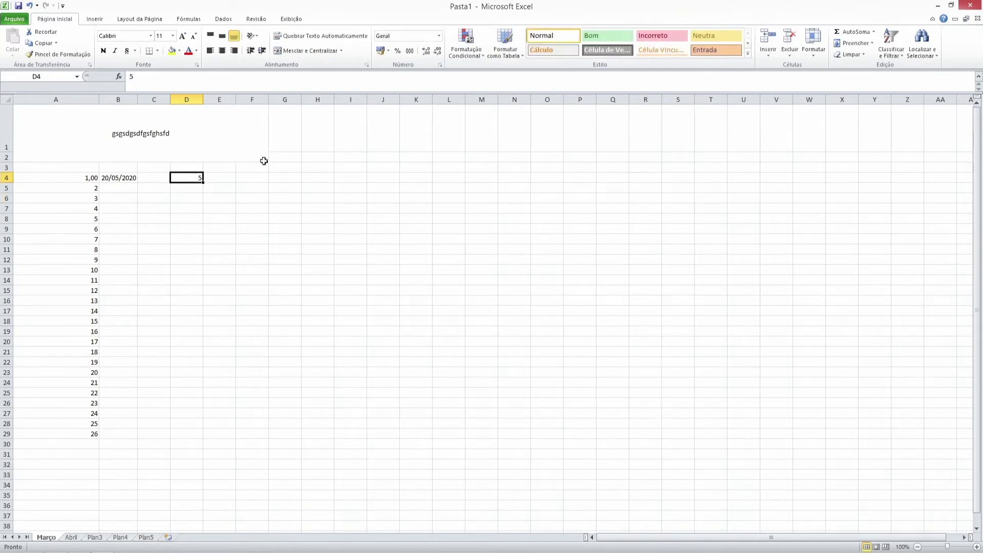
left_click(439, 36)
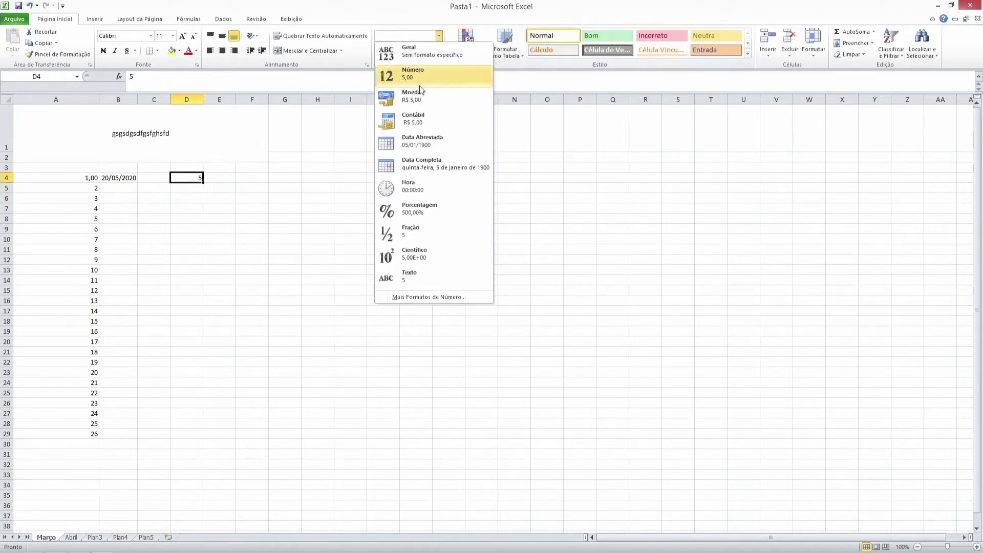
left_click(425, 99)
left_click(252, 209)
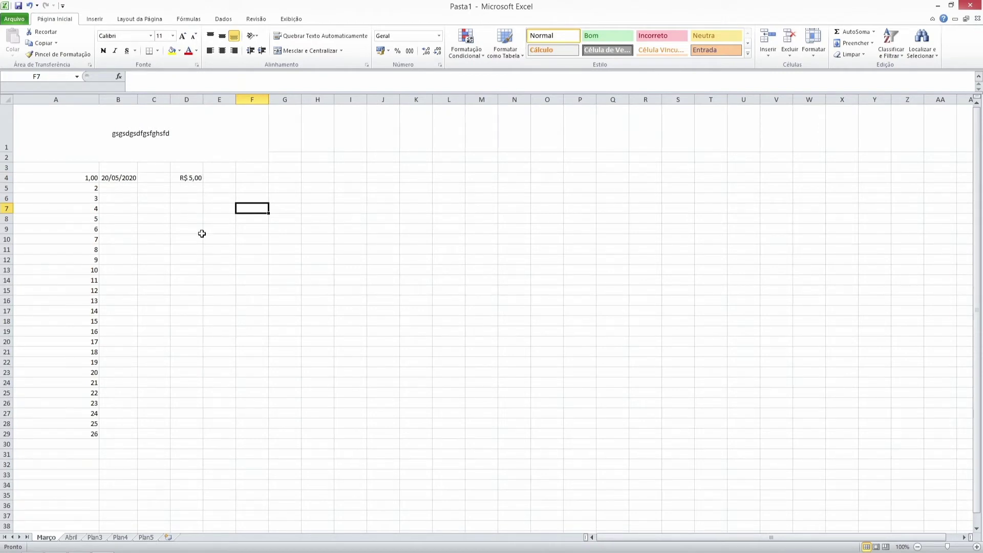
Remove the decimal places from cell A4 and apply the Texto format to the merged title cell.
left_click(84, 181)
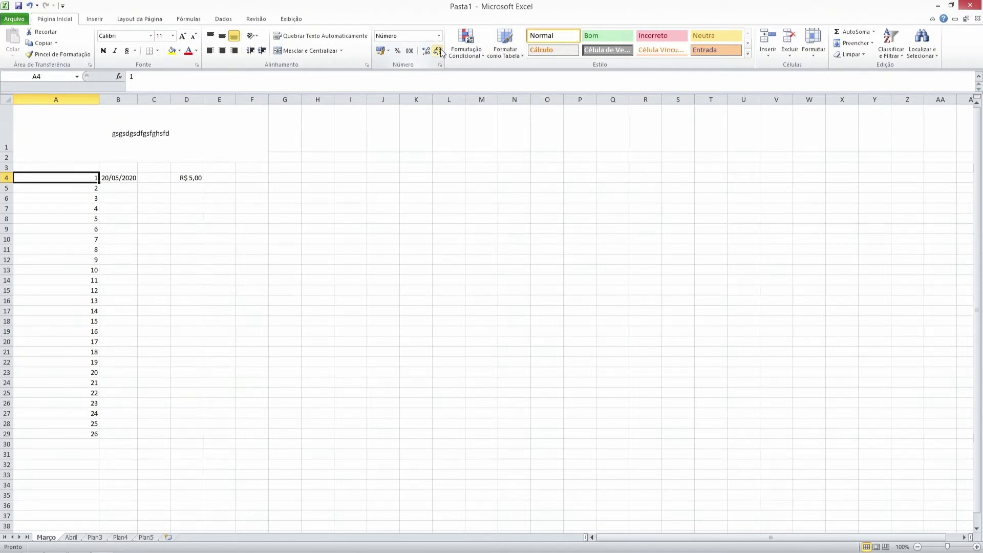
left_click(132, 132)
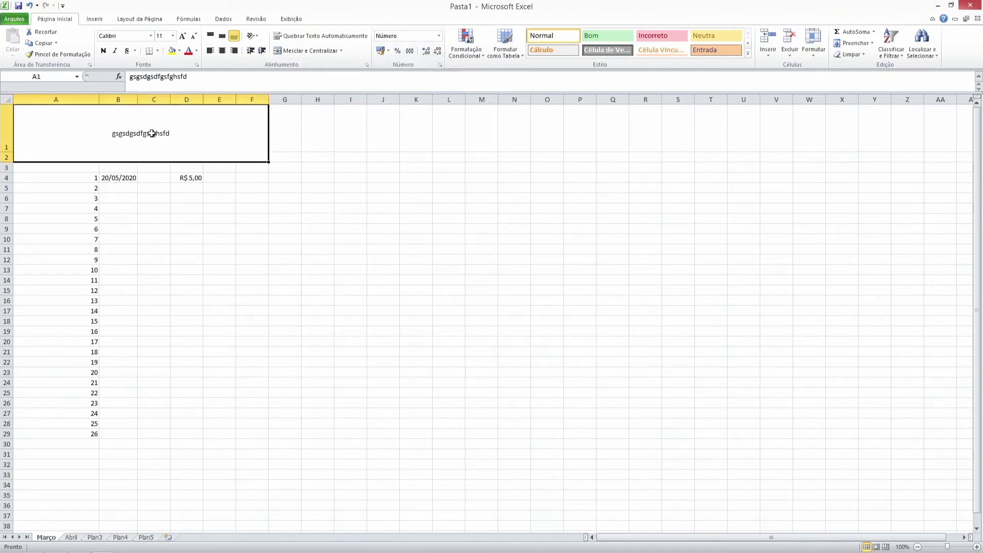
left_click(439, 36)
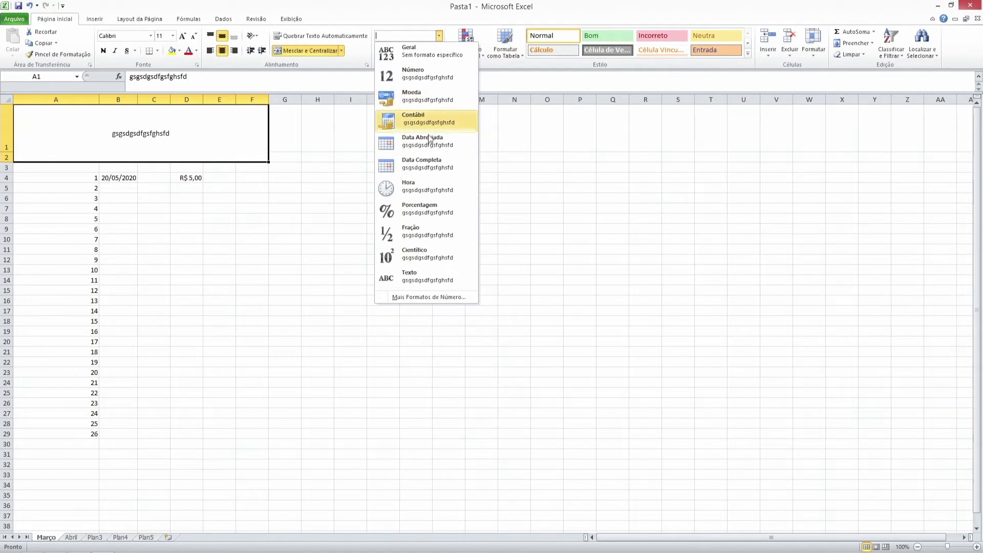
left_click(413, 278)
left_click(161, 189)
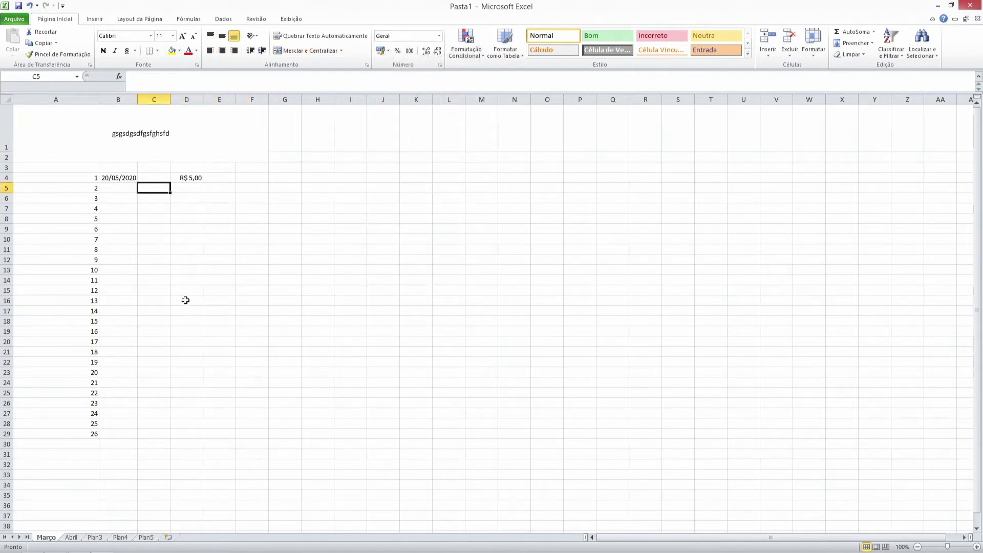
left_click(440, 37)
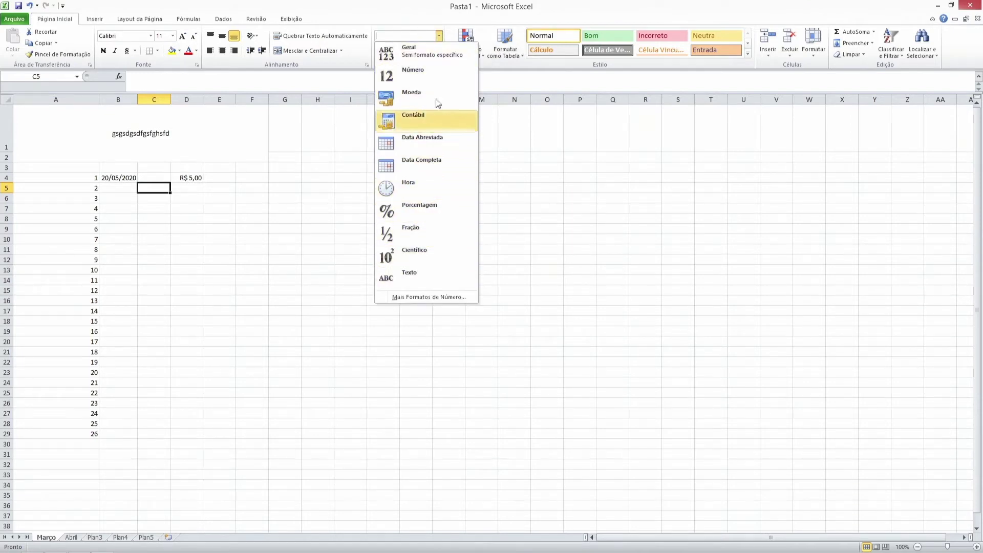
left_click(440, 36)
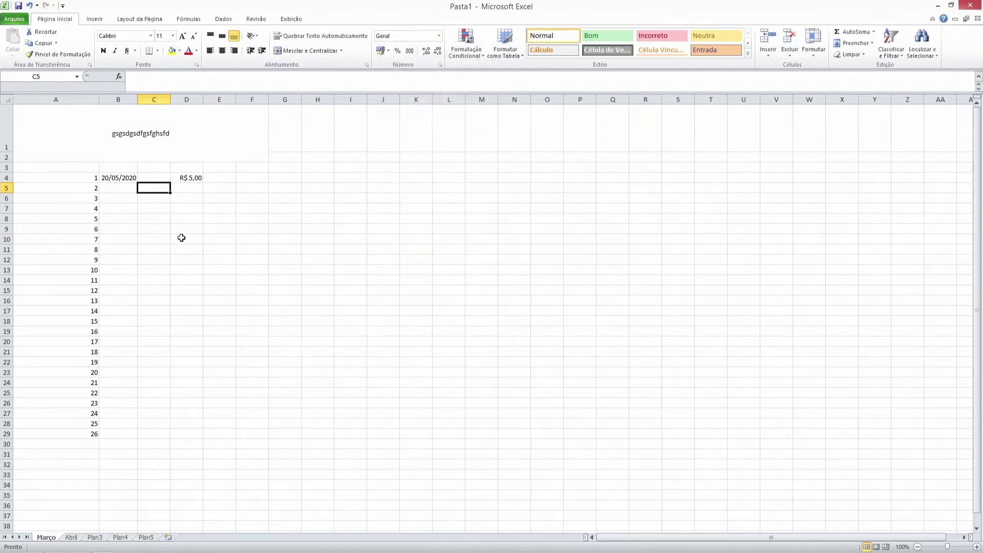
Enter the column headings Item, Data, Quantidade, Valor and Soma in cells A3 to E3.
left_click(83, 169)
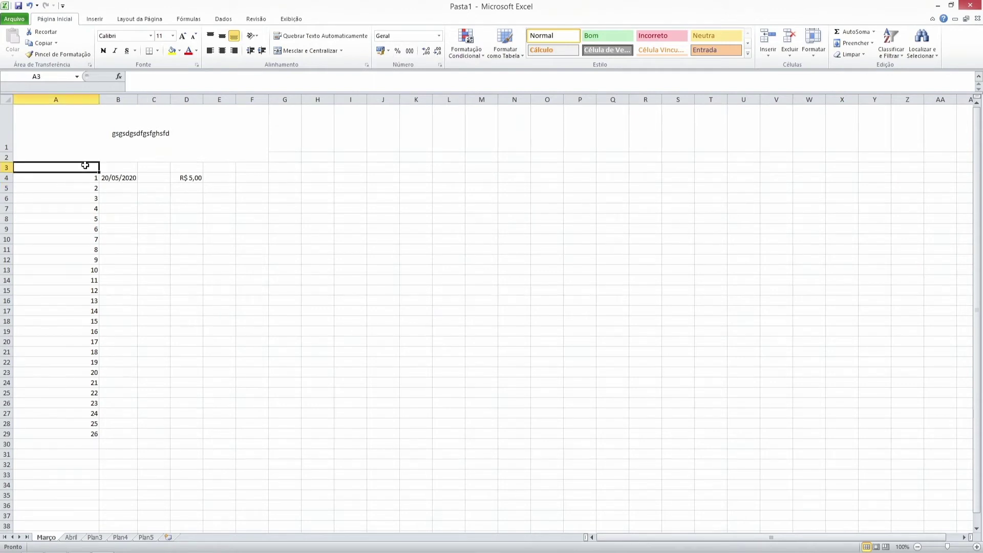
type("Item")
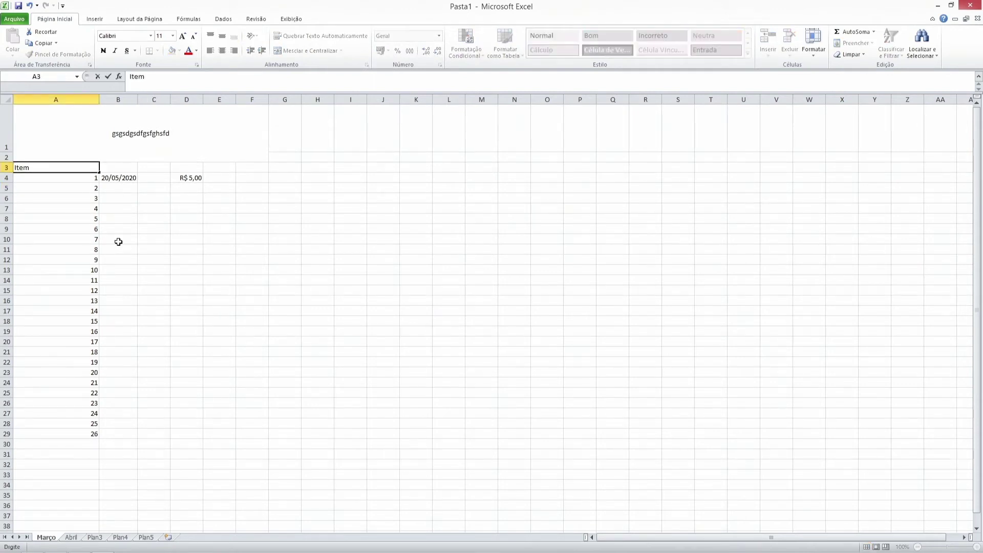
key("Tab")
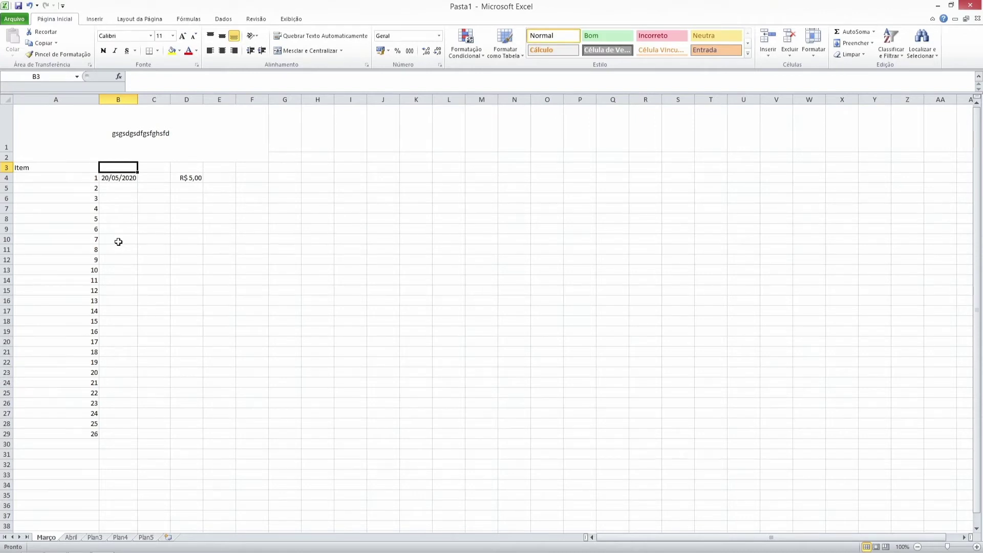
type("Data")
key("Tab")
type("Quantidade")
key("Tab")
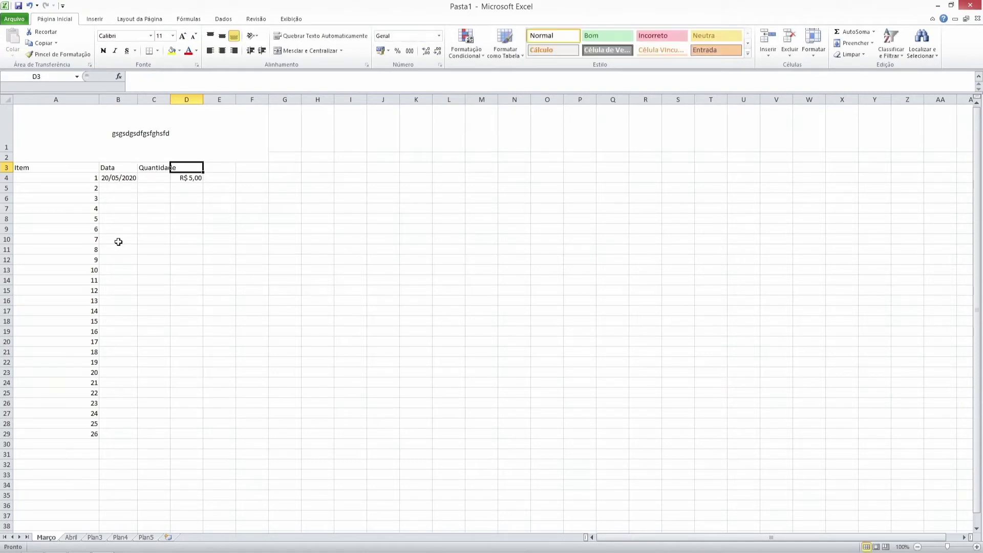
type("Valor")
key("Tab")
type("Som")
key("Return")
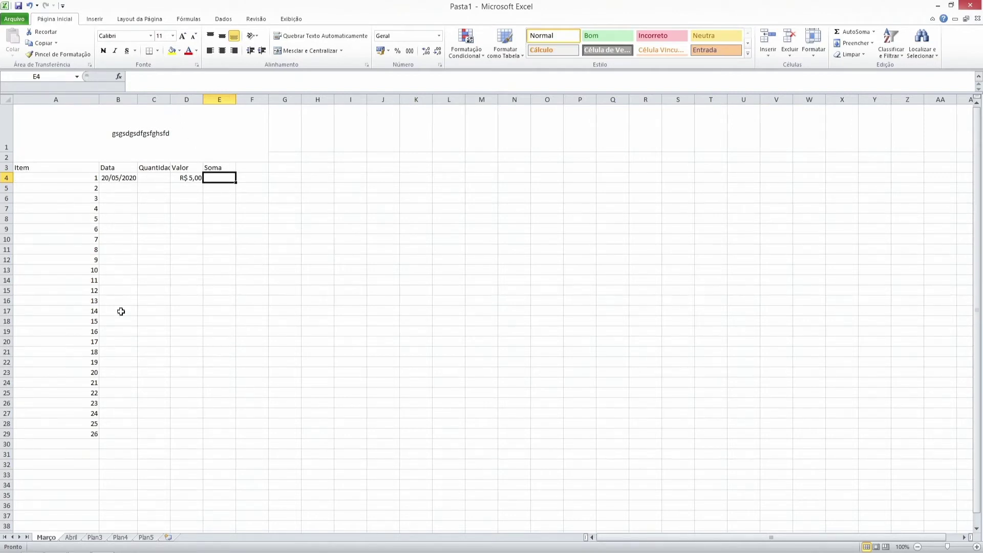
Autofit the width of column C to the Quantidade heading.
left_click(159, 209)
mouse_move(171, 99)
left_mouse_down()
mouse_move(180, 100)
mouse_move(165, 100)
left_mouse_up()
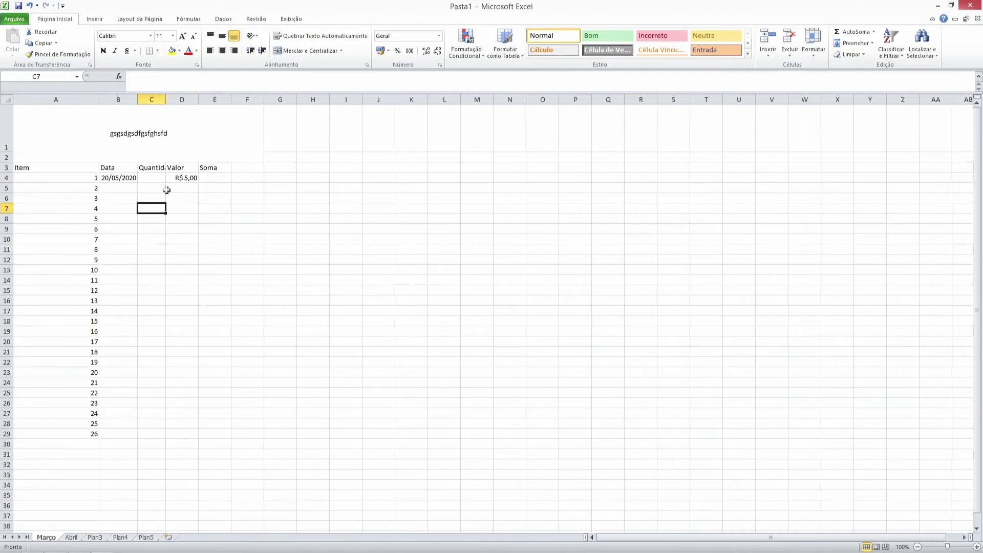
double_click(165, 99)
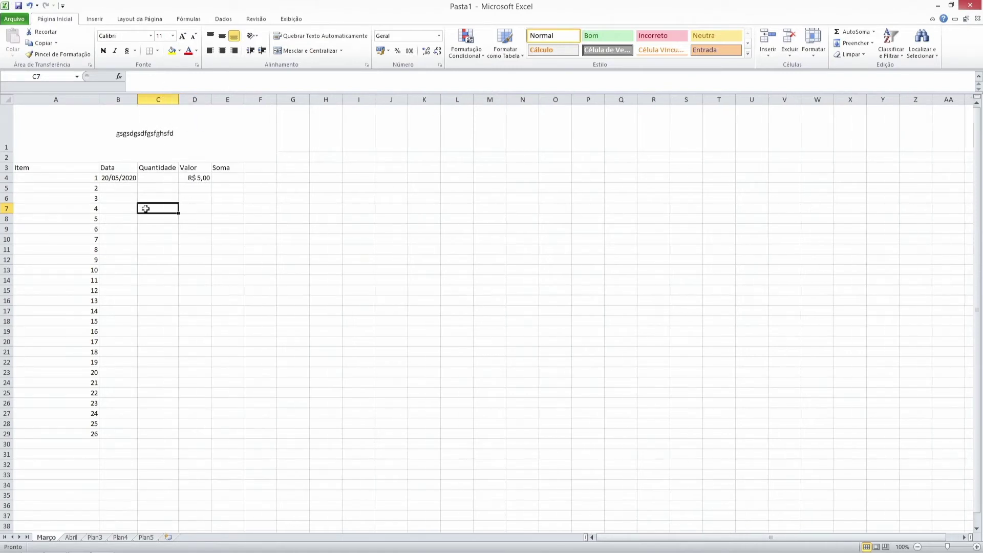
left_click(167, 168)
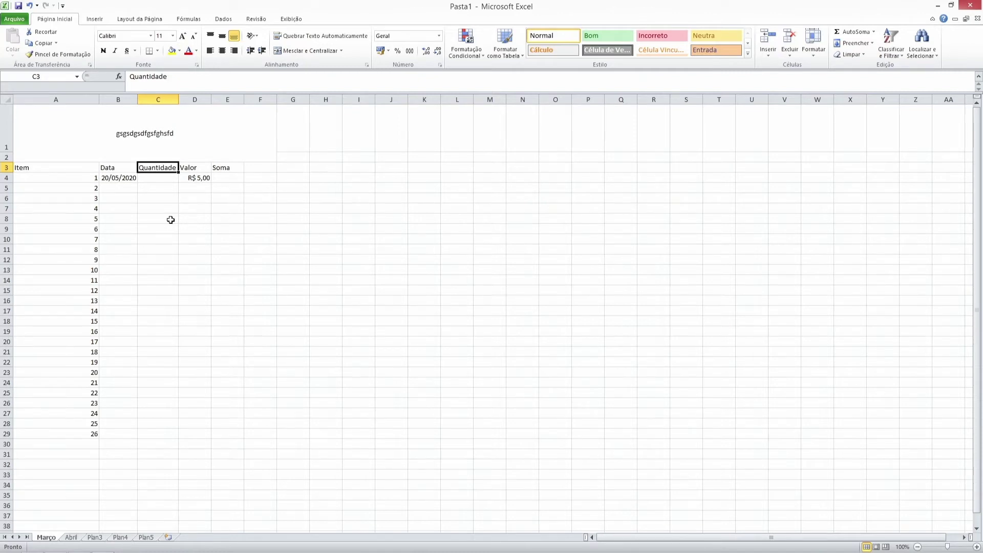
Enter a quantity of 2 for the first item in cell C4.
left_click(60, 178)
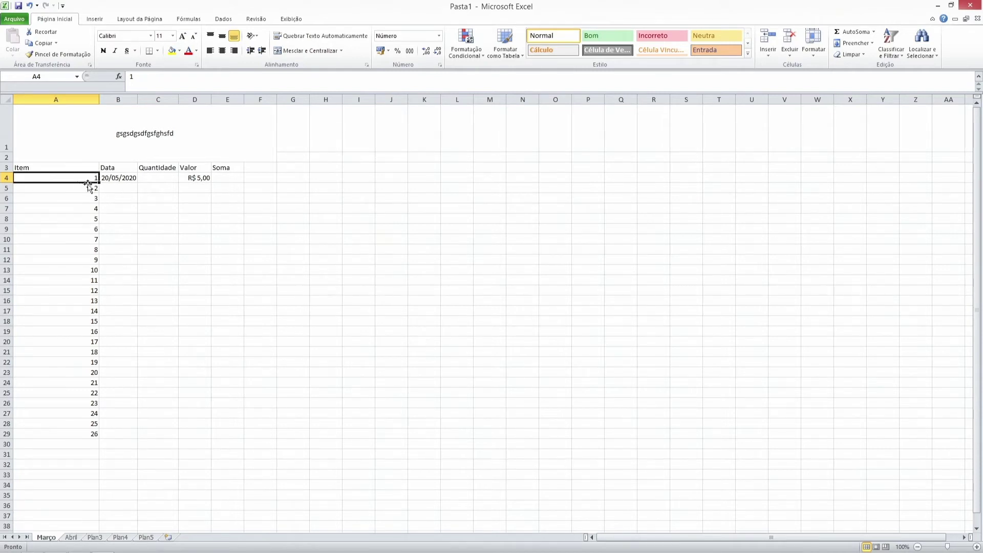
left_click(156, 178)
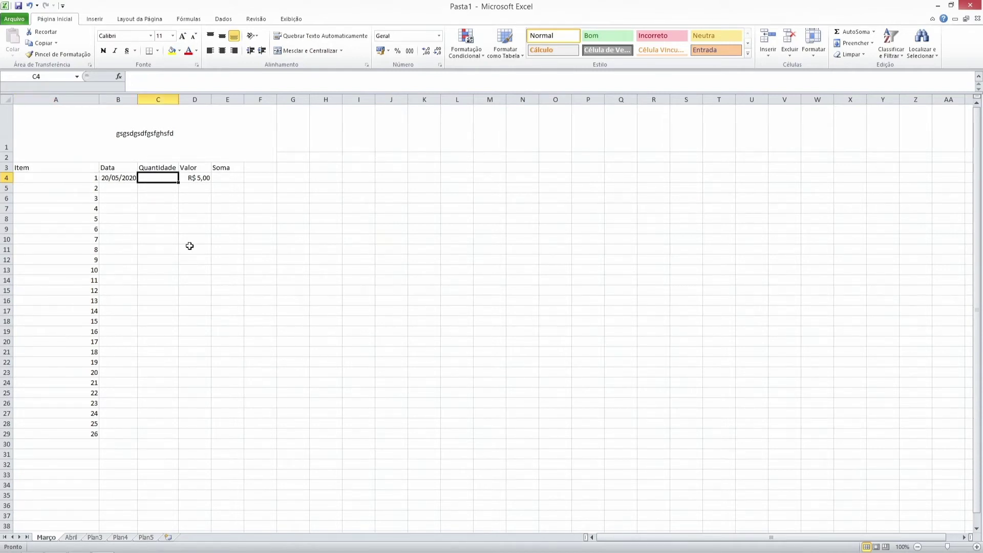
type("2")
key("Return")
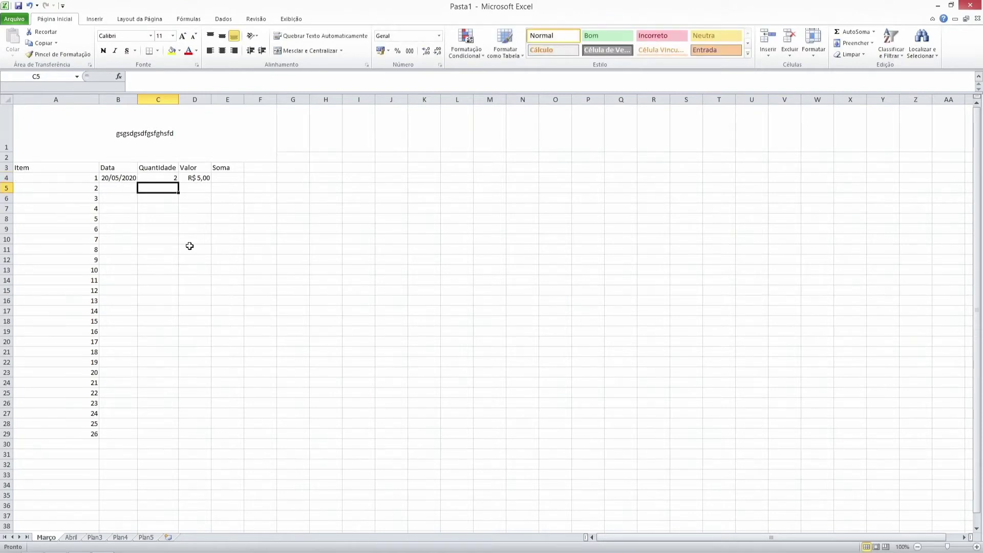
Enter the formula =C4*D4 in cell E4 to multiply the first item's quantity by its value.
key("Up")
key("Right")
key("Right")
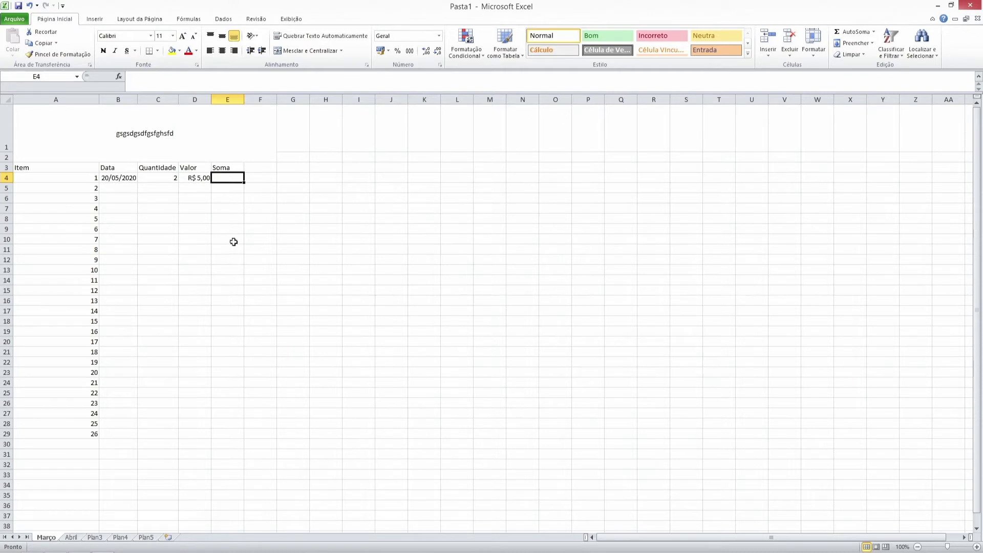
left_click(219, 271)
left_click(230, 183)
left_click(146, 78)
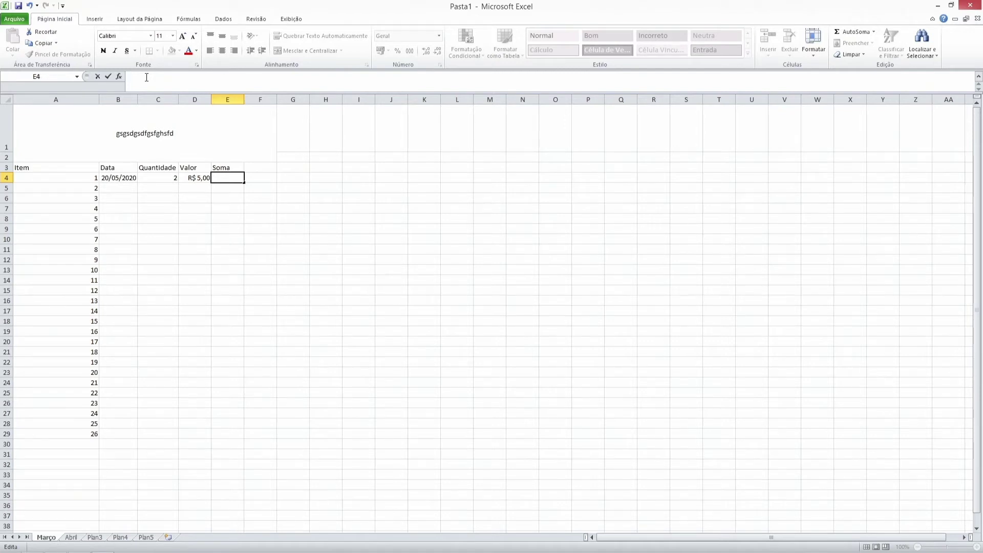
type("=")
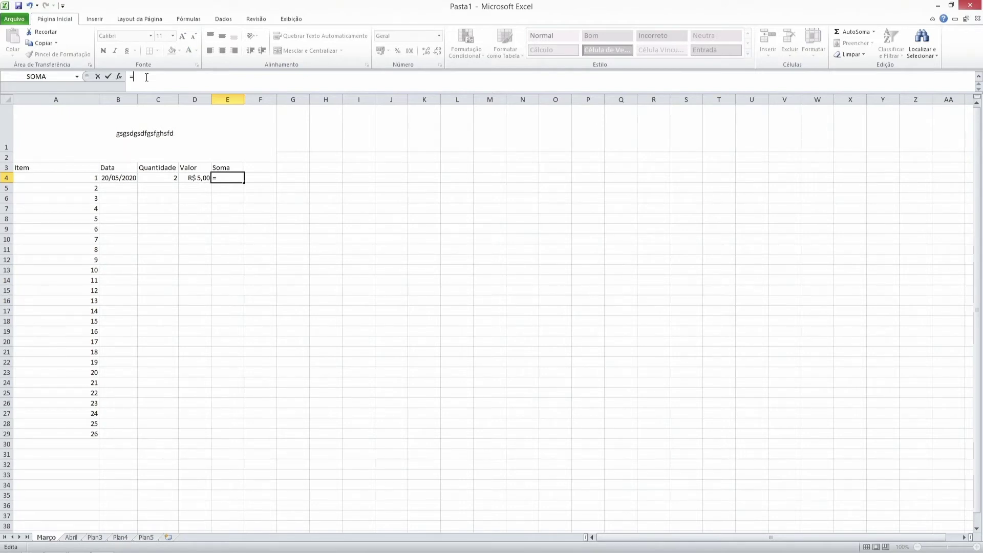
left_click(166, 179)
type("*")
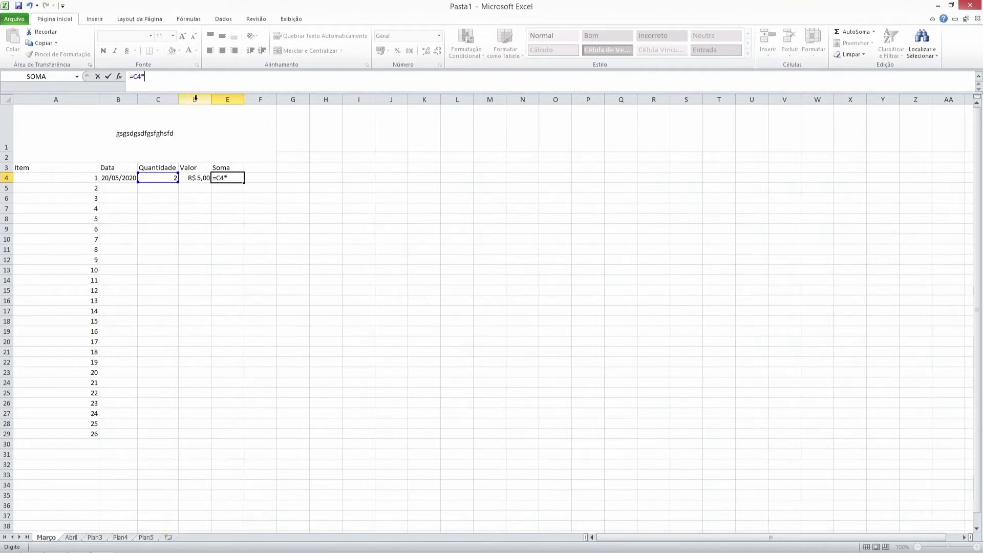
left_click(195, 178)
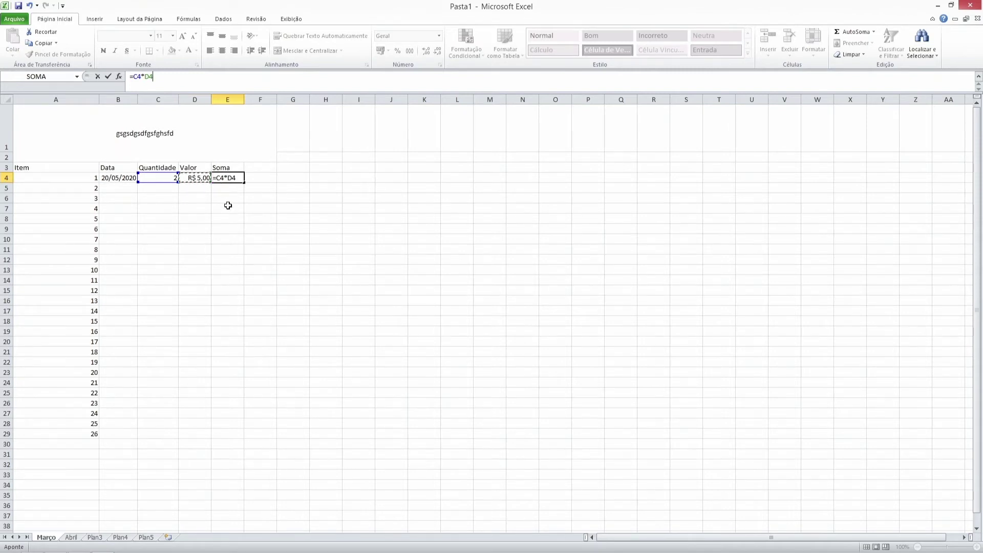
key("Return")
left_click(238, 177)
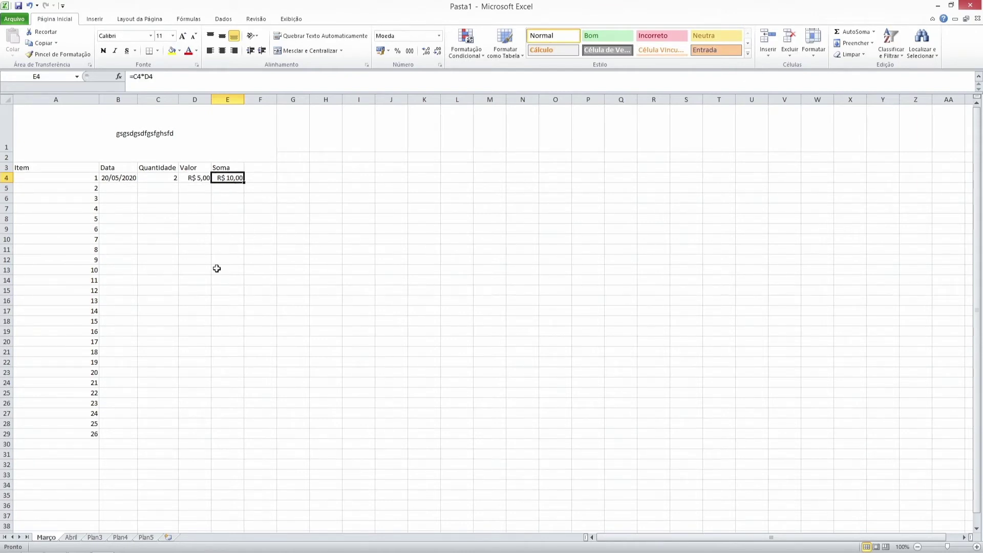
Fill the quantity in C4 down through cell C10.
left_click(160, 189)
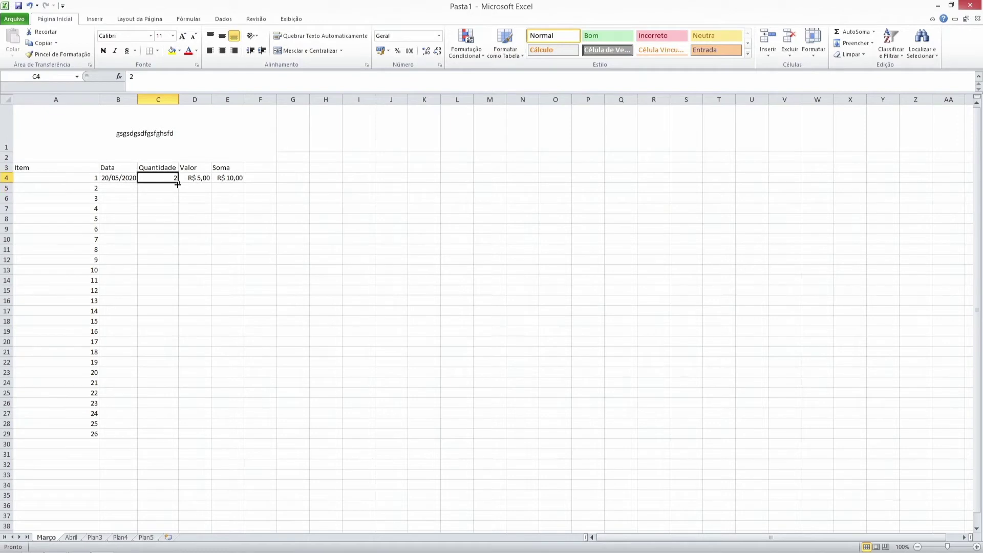
left_click_drag(179, 183, 172, 240)
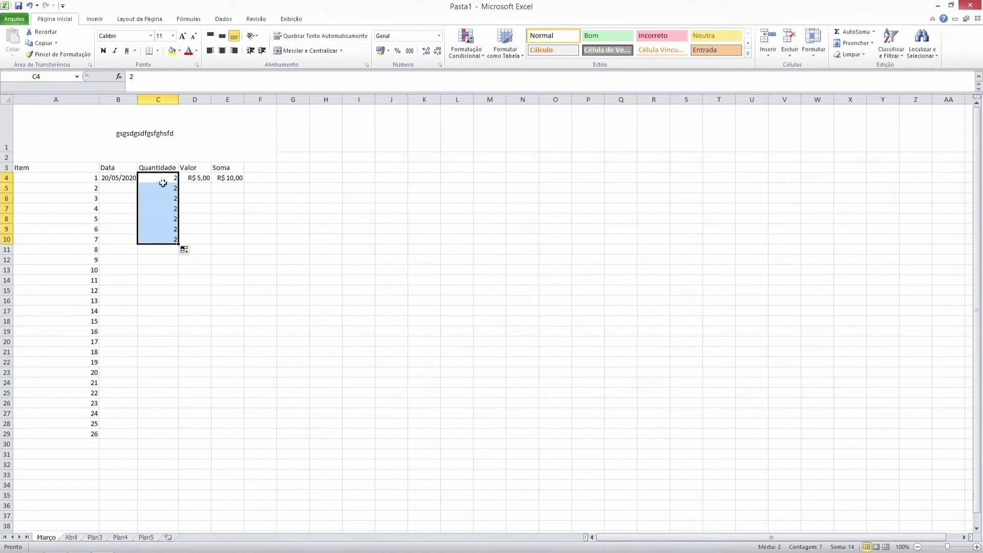
left_click(172, 290)
Replace the copied quantities from cell C6 downward with 5, 7, 82 and 4, and set C10 to 7.
left_click(171, 197)
type("5")
key("Return")
type("7")
key("Return")
type("82")
key("Return")
type("4")
key("Return")
Enter the item values 5, 7, 2, 4, 2 and 3 in cells D5 to D10.
key("Right")
key("Up")
key("Up")
key("Up")
key("Up")
key("Up")
left_click(191, 176)
left_click(203, 187)
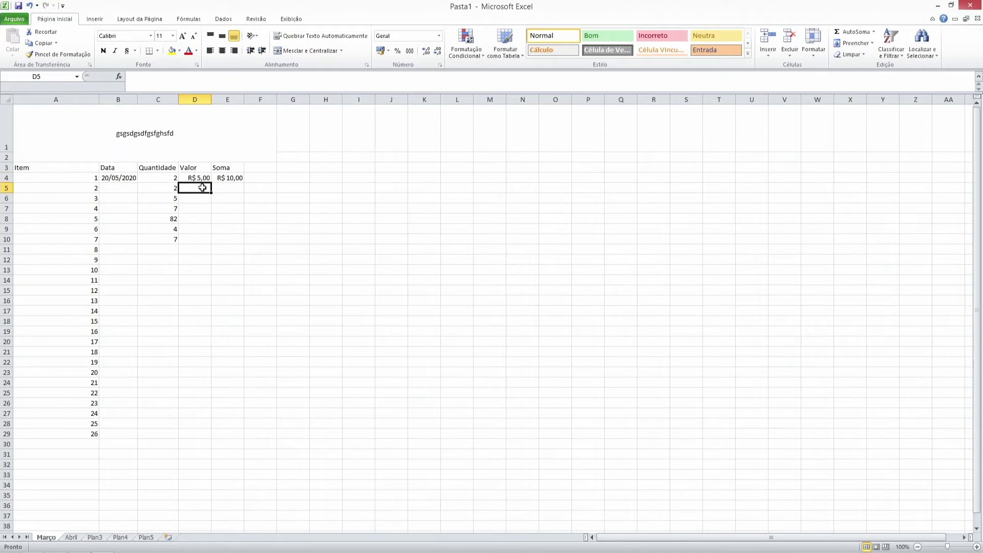
type("5")
key("Return")
type("7")
key("Return")
type("2")
key("Return")
type("4")
key("Return")
type("2")
key("Return")
type("3")
key("Return")
Apply the Moeda number format to the values in D5 to D10.
left_click_drag(203, 188, 204, 239)
left_click(439, 36)
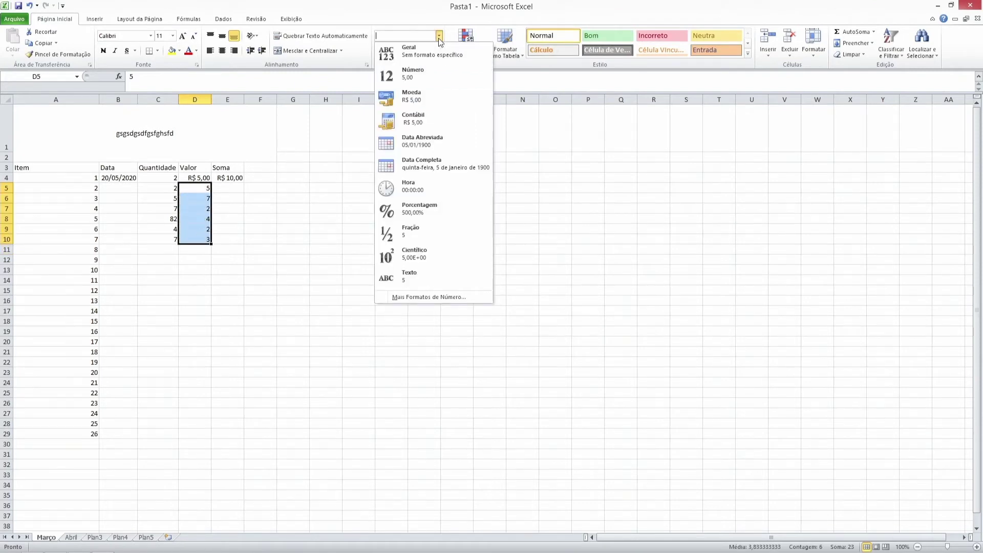
left_click(430, 97)
left_click(228, 261)
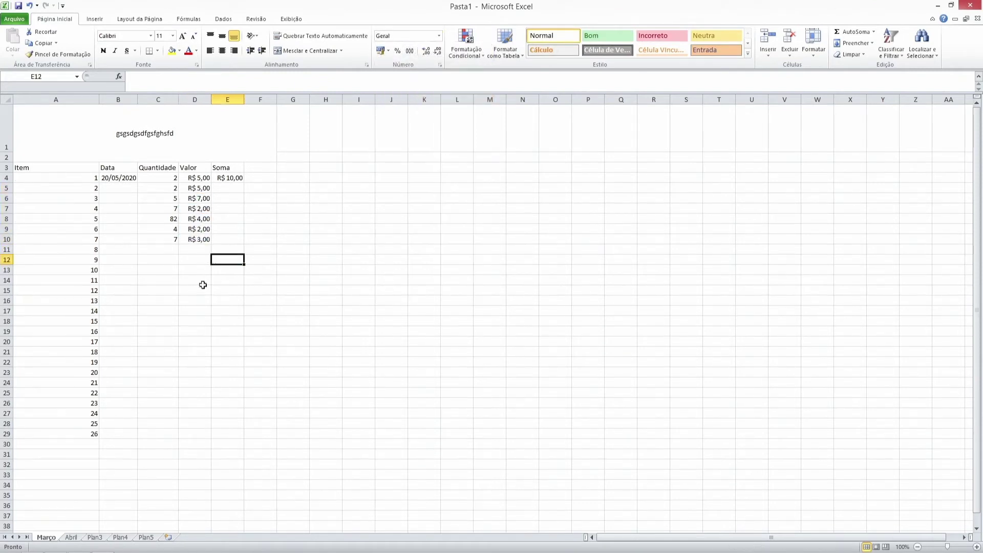
Fill the multiplication formula from E4 down the Soma column through E28.
left_click(222, 179)
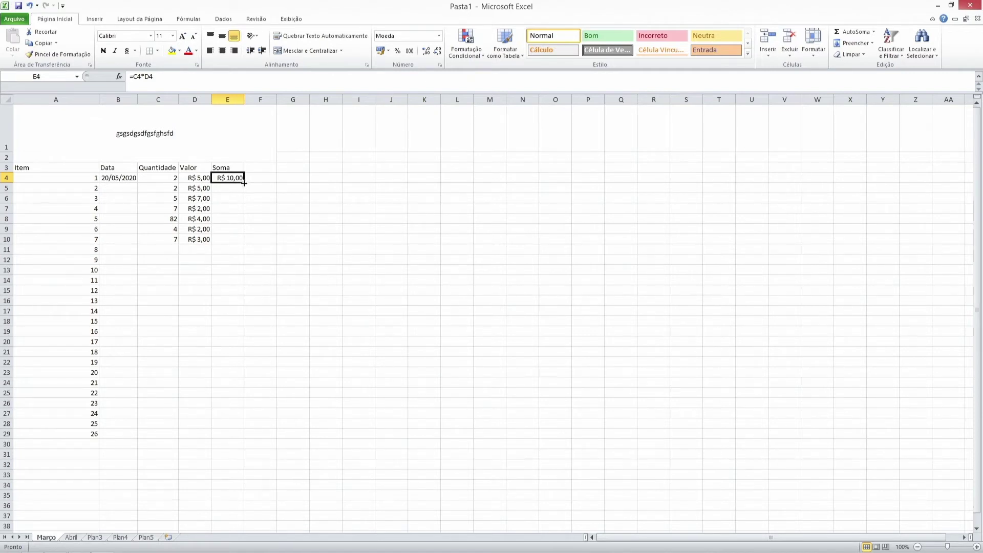
left_click_drag(243, 183, 234, 427)
left_click(290, 354)
Examine the filled Soma formulas against the quantities and values, including the rows without data from row 11 down.
left_click(229, 219)
left_click(230, 208)
left_click(230, 197)
left_click(230, 180)
left_click_drag(158, 178, 202, 237)
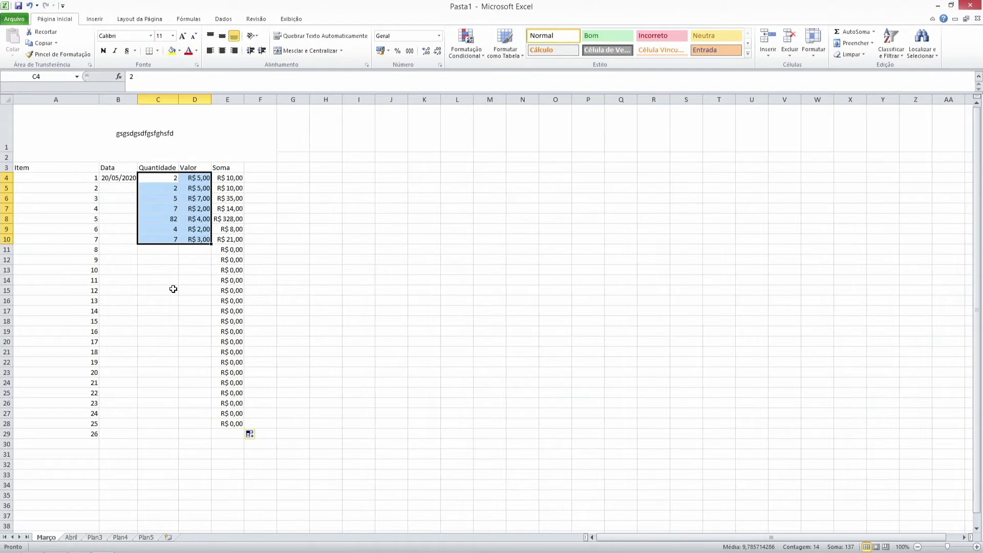
left_click_drag(164, 251, 245, 420)
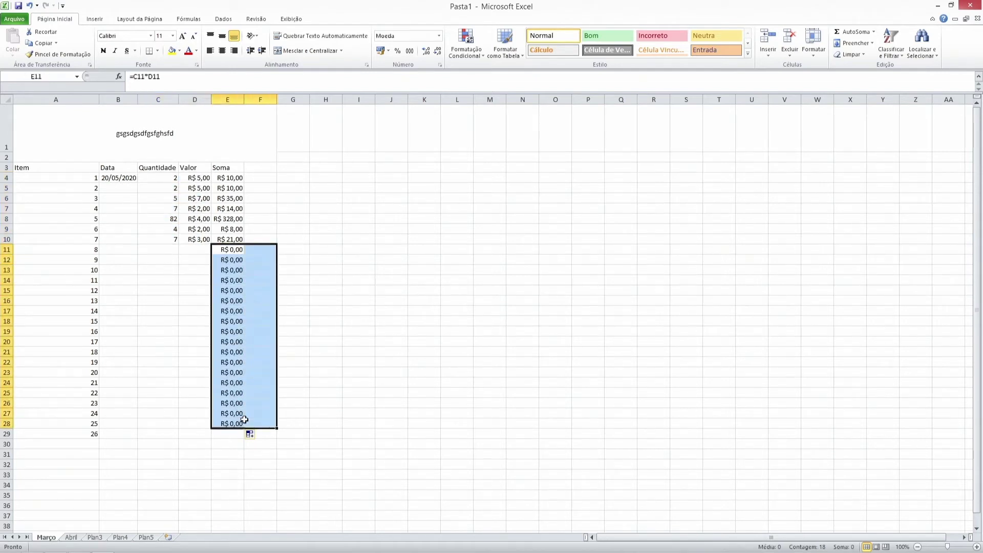
left_click(246, 421)
left_click(449, 350)
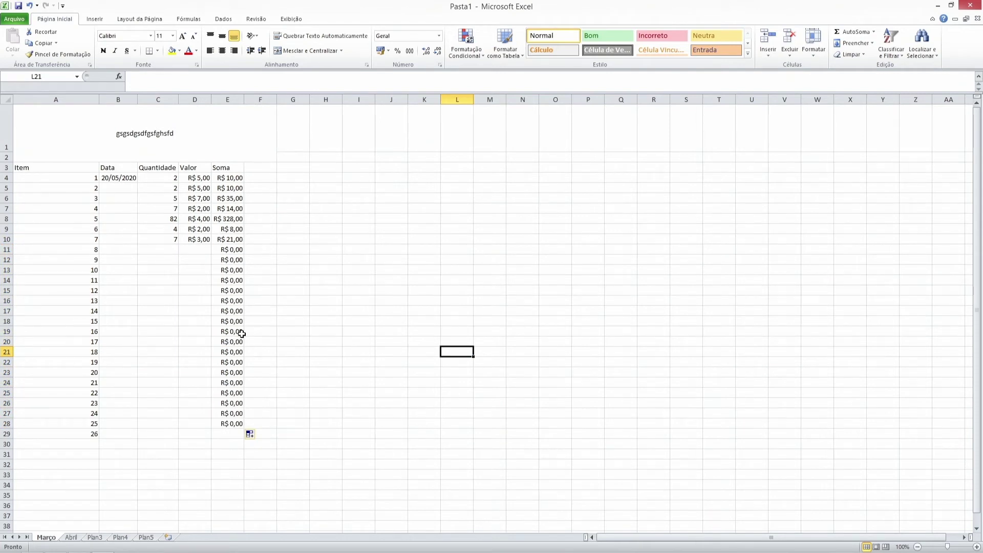
Enter the label Total in cell A31 below the item list.
left_click(229, 434)
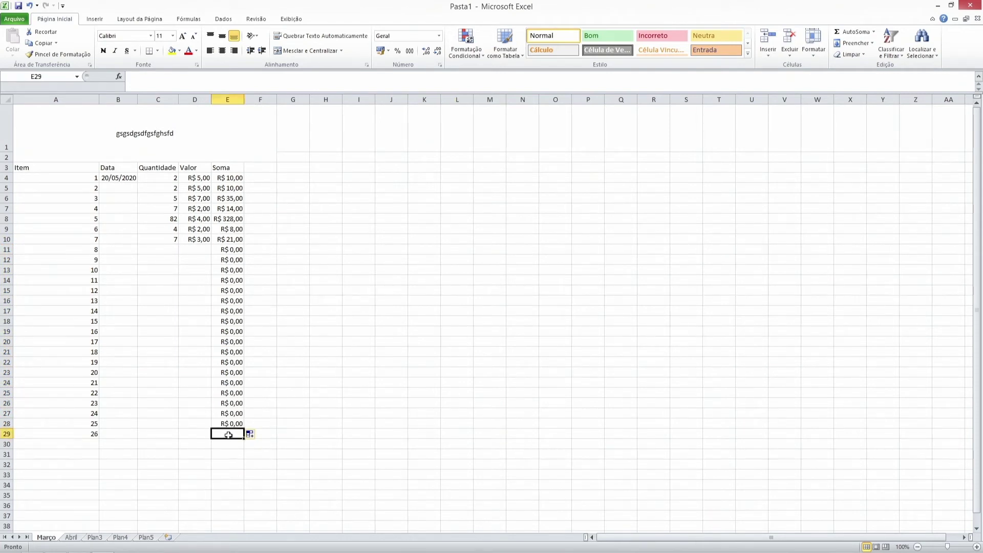
left_click(177, 436)
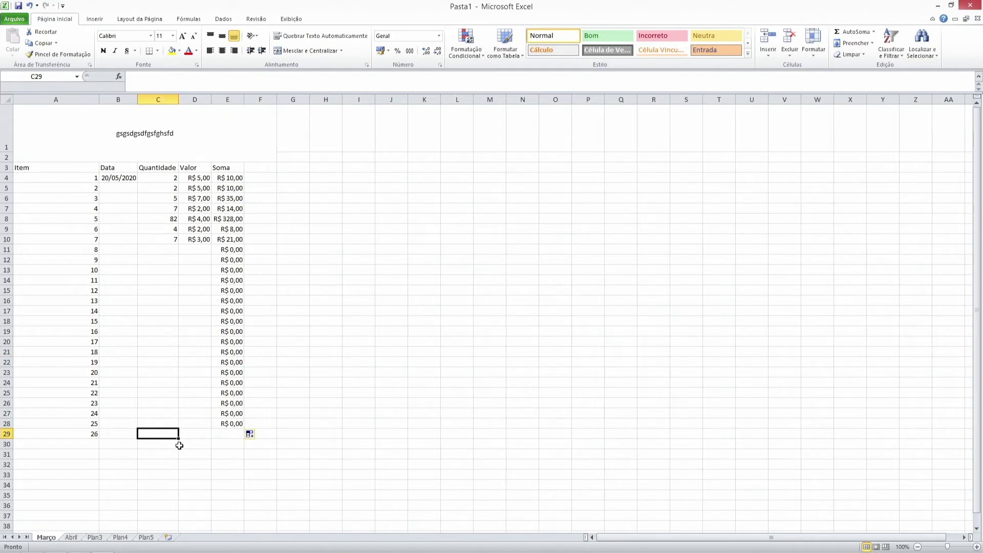
left_click(111, 453)
left_click(84, 457)
type("Total")
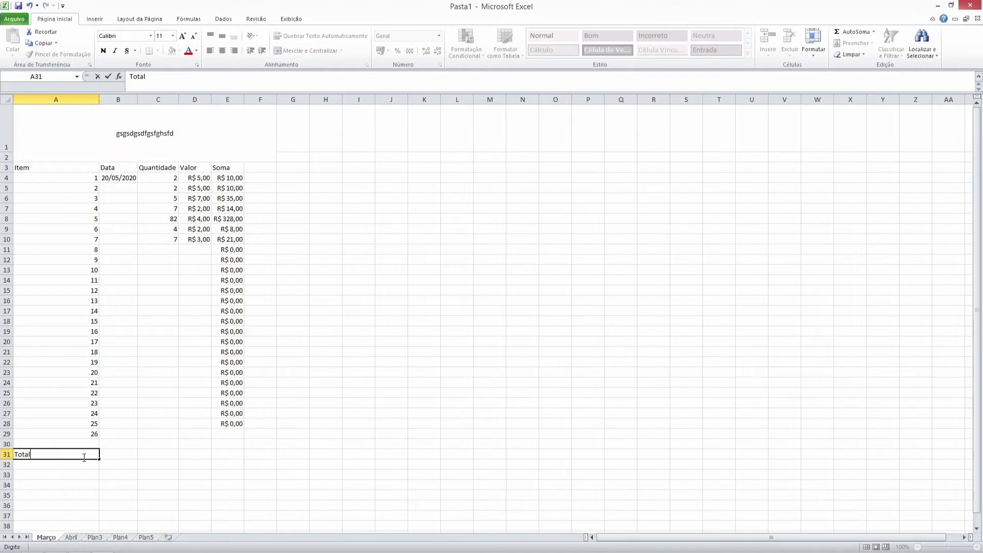
key("Return")
Enter the formula =SOMA(E4:E28) in cell E31 to total the Soma column.
key("Up")
key("Right")
key("Right")
key("Right")
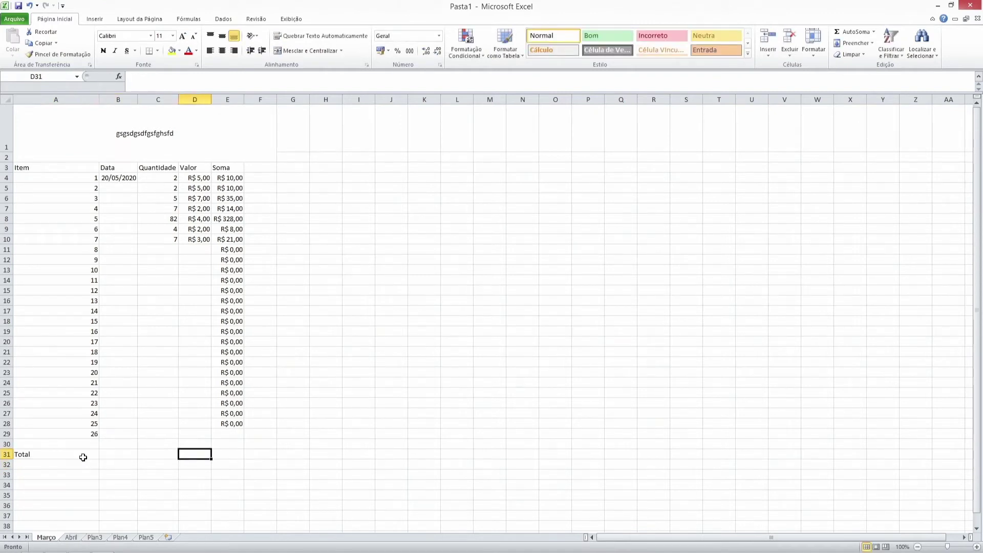
key("Right")
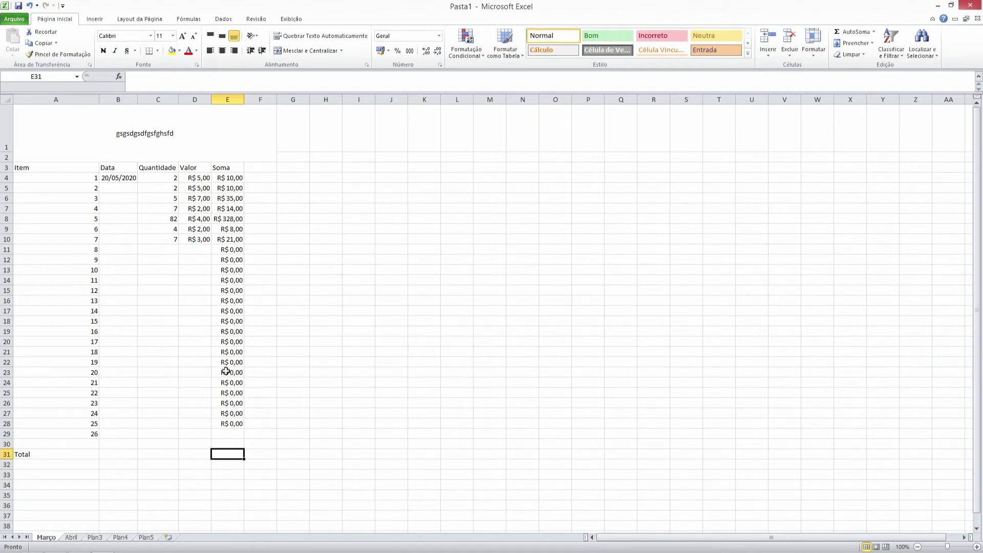
left_click(196, 82)
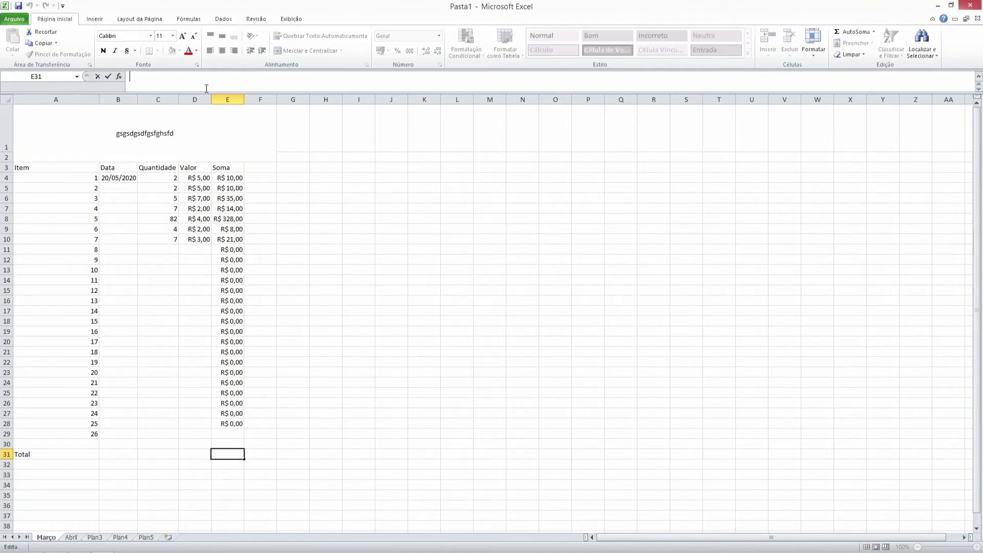
type("=")
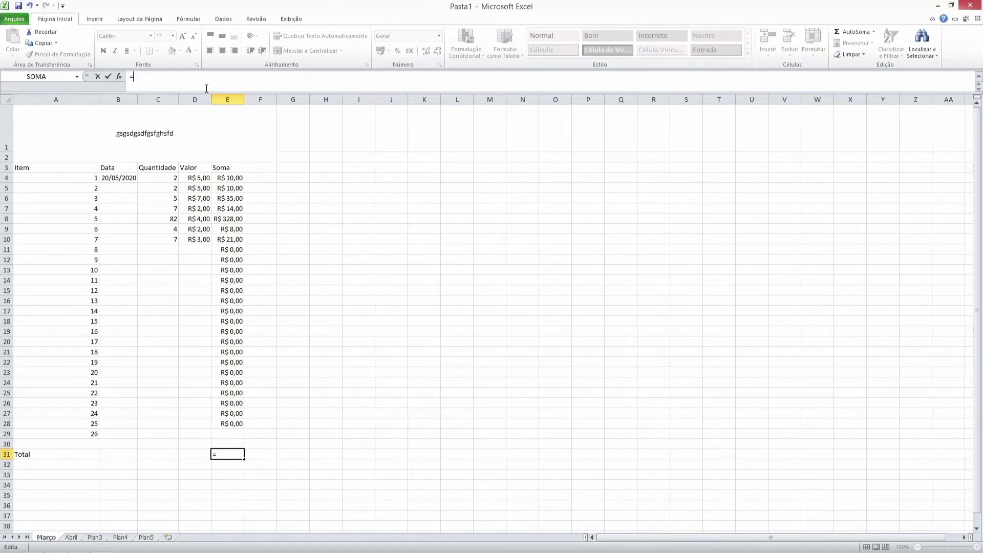
type("SOMA")
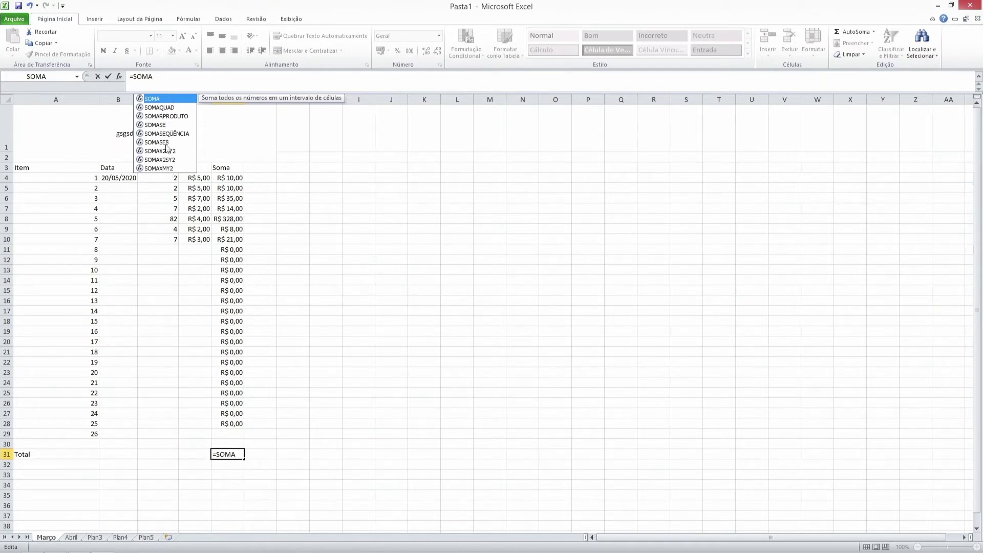
double_click(156, 102)
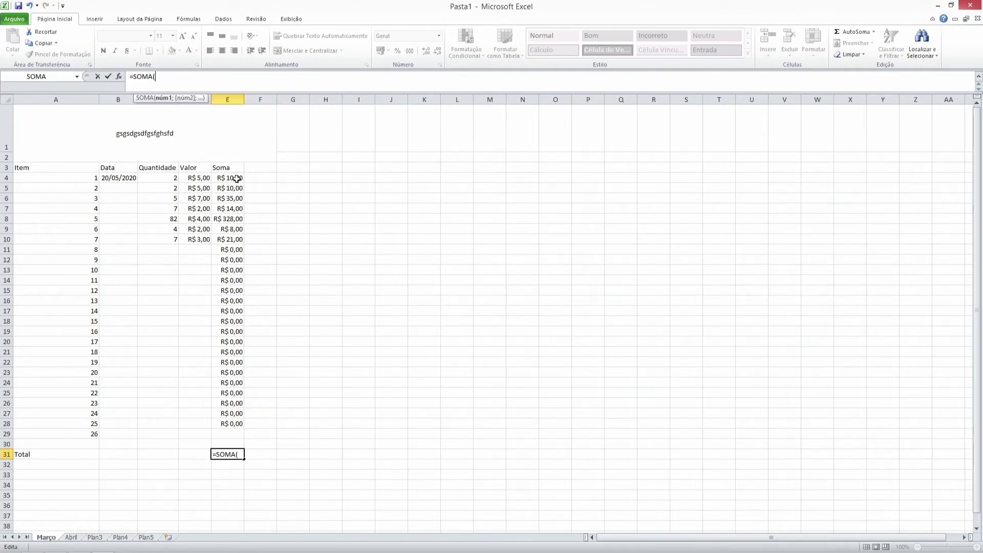
left_click_drag(235, 179, 239, 425)
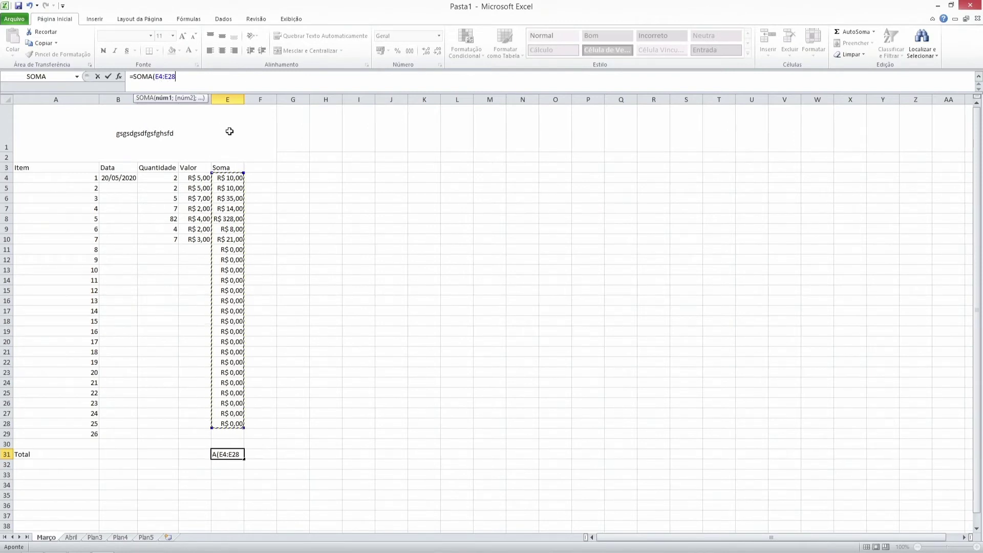
type(")")
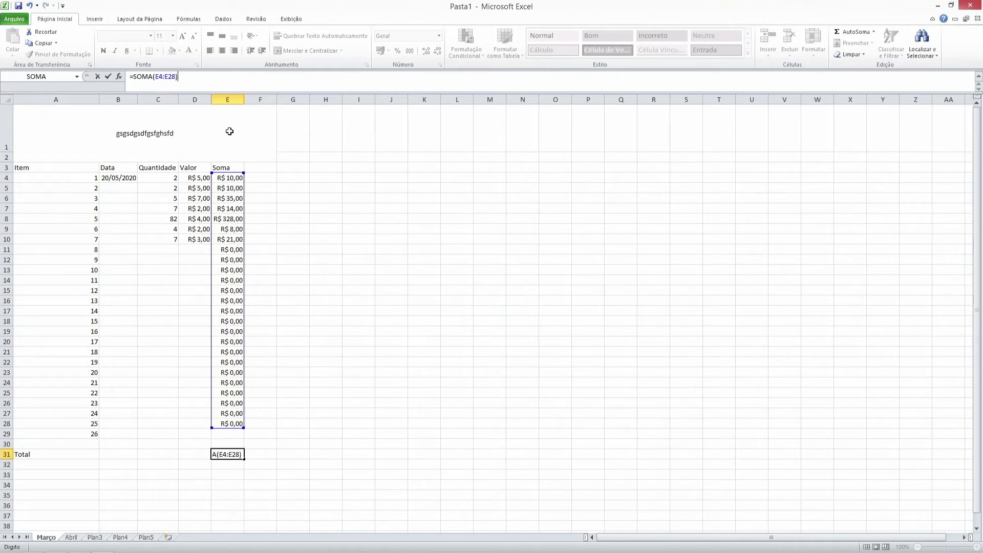
key("Return")
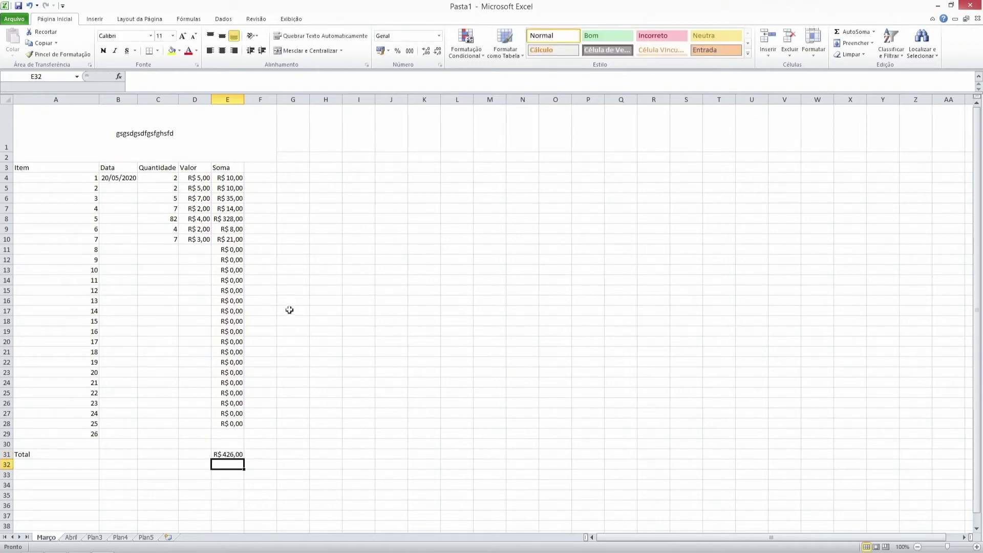
Examine the SOMA formula in E31 and the first and last cells of its range, E4 and E28.
left_click(228, 454)
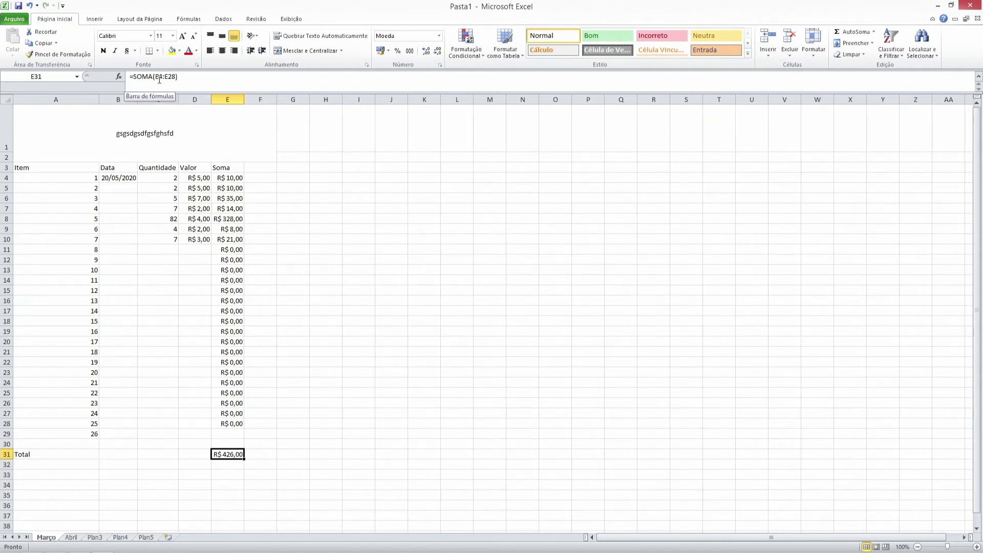
left_click(229, 177)
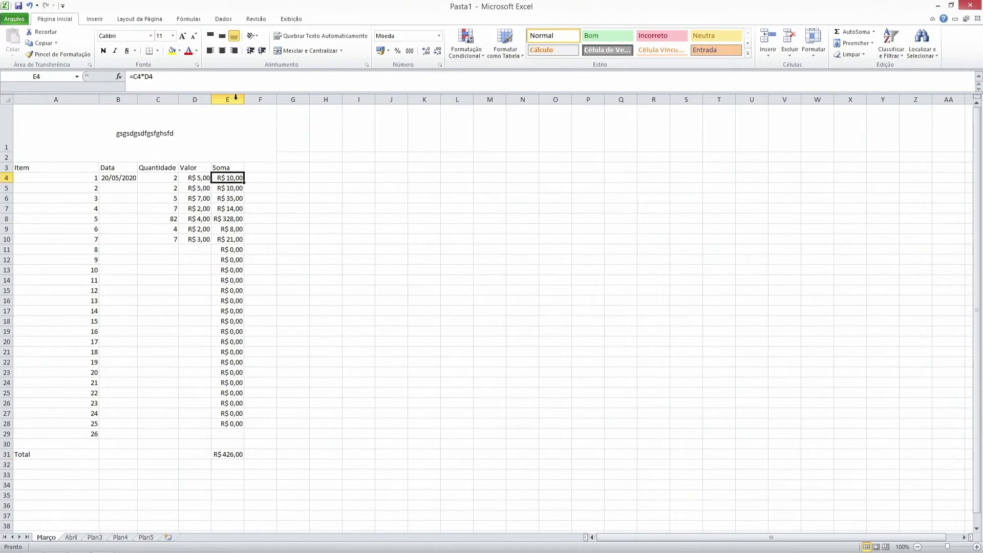
left_click(226, 425)
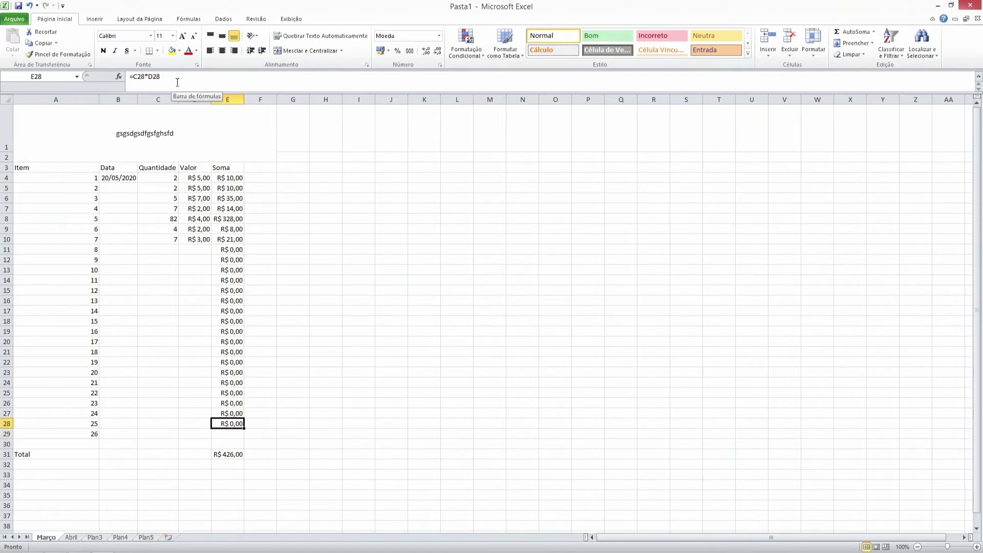
left_click(230, 455)
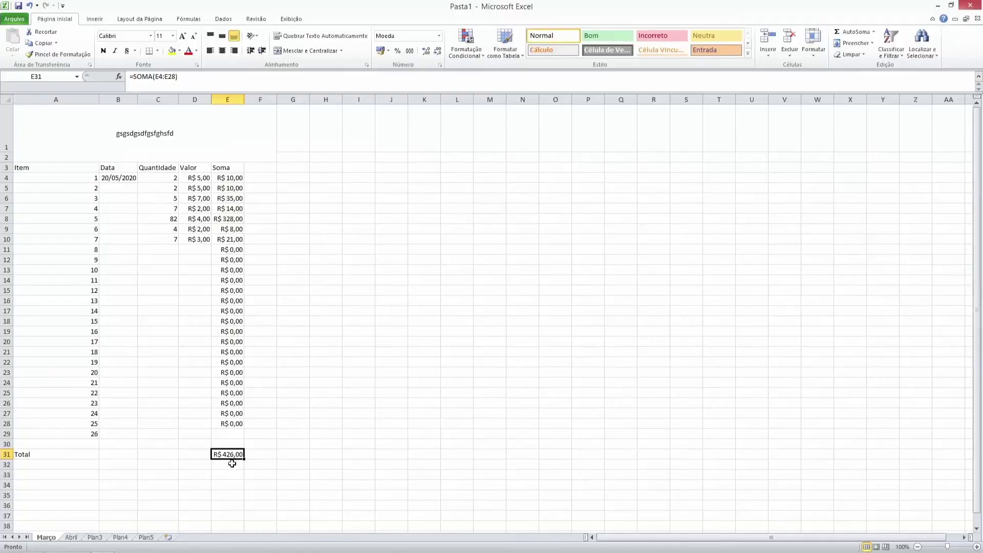
Enter the formula =MÉDIA(E4:E28) in cell E32 to average the Soma column.
left_click(228, 467)
left_click(189, 86)
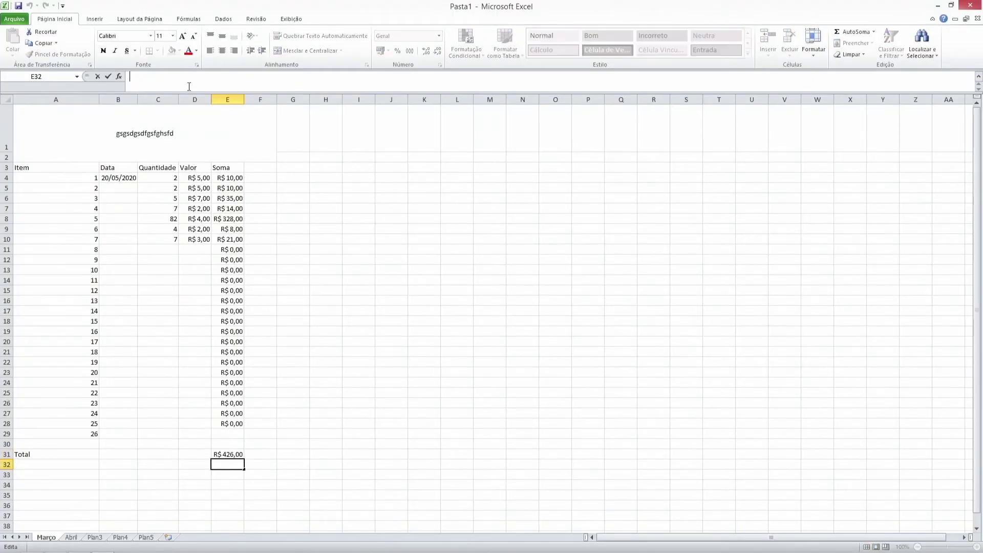
type("=")
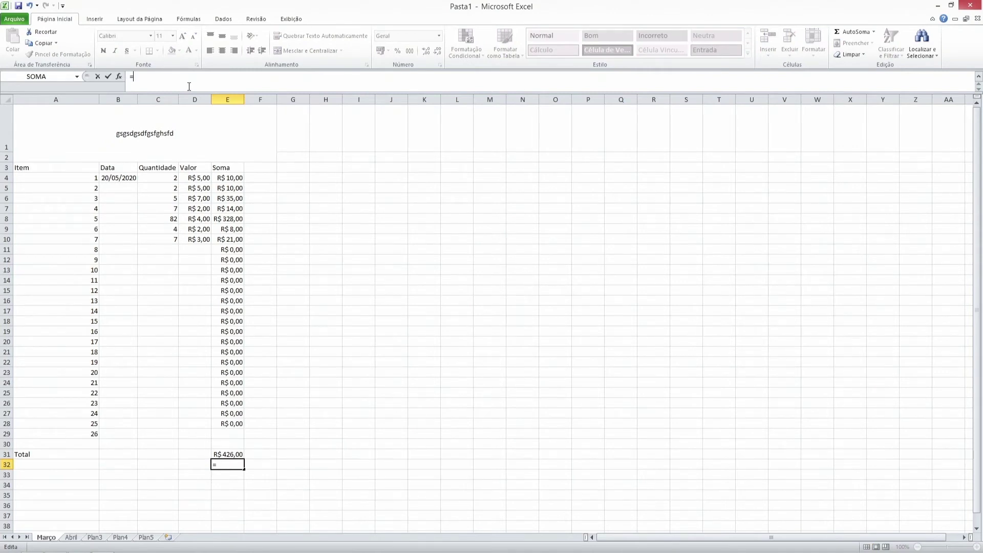
type("M")
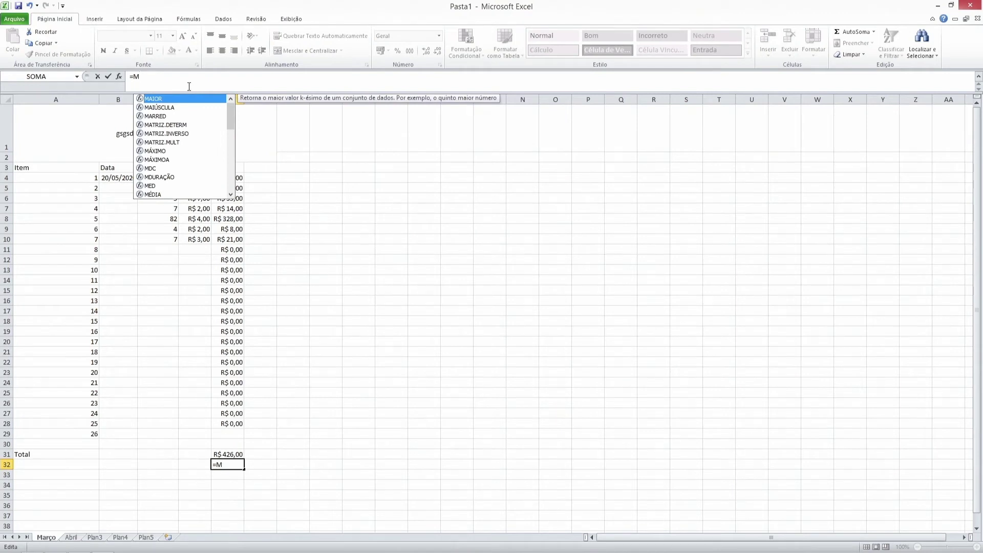
left_click_drag(229, 115, 236, 179)
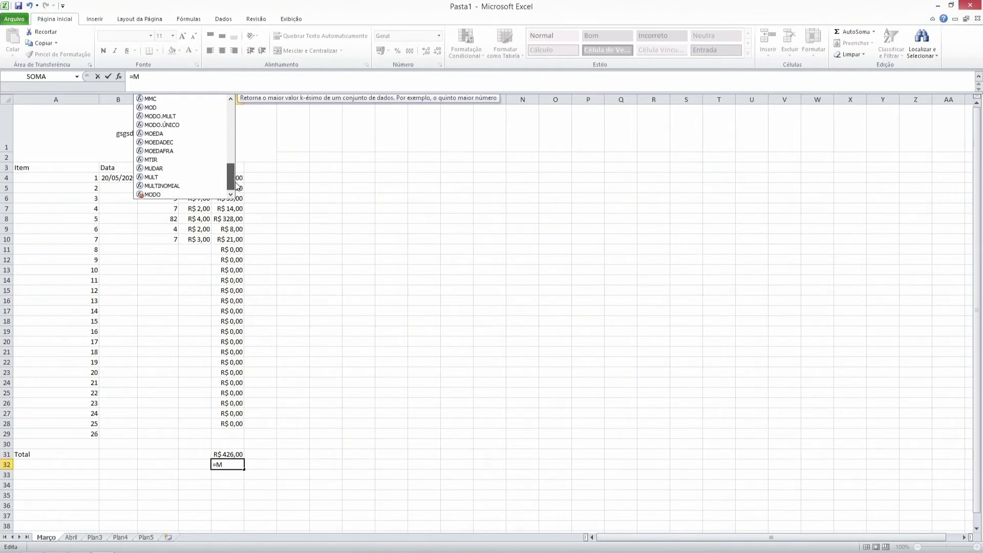
left_click_drag(234, 186, 235, 147)
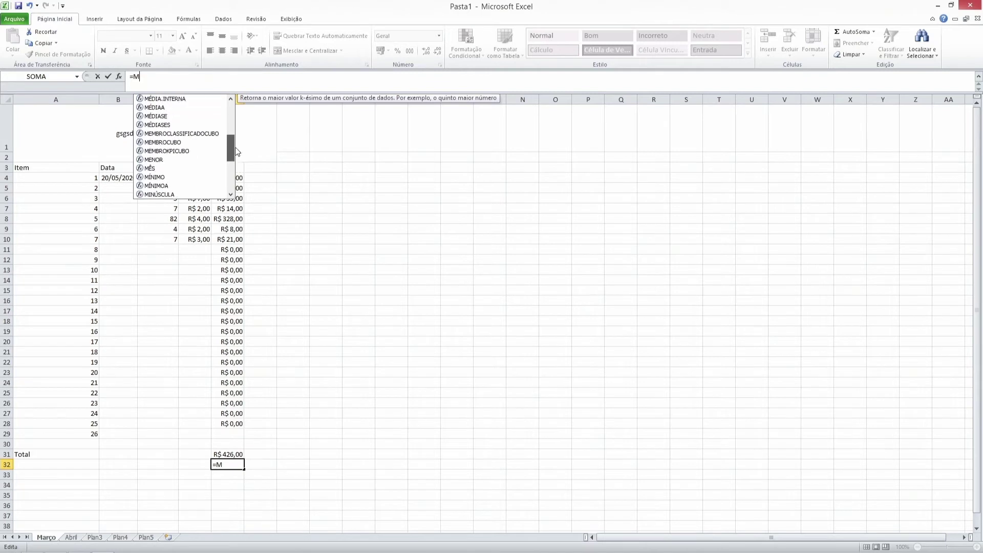
scroll(187, 149, "up", 2)
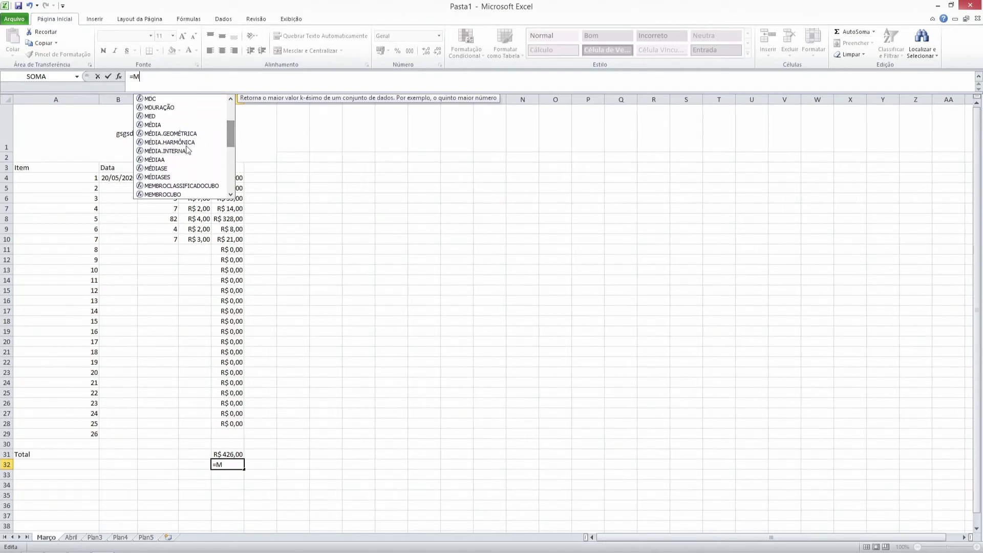
left_click(157, 127)
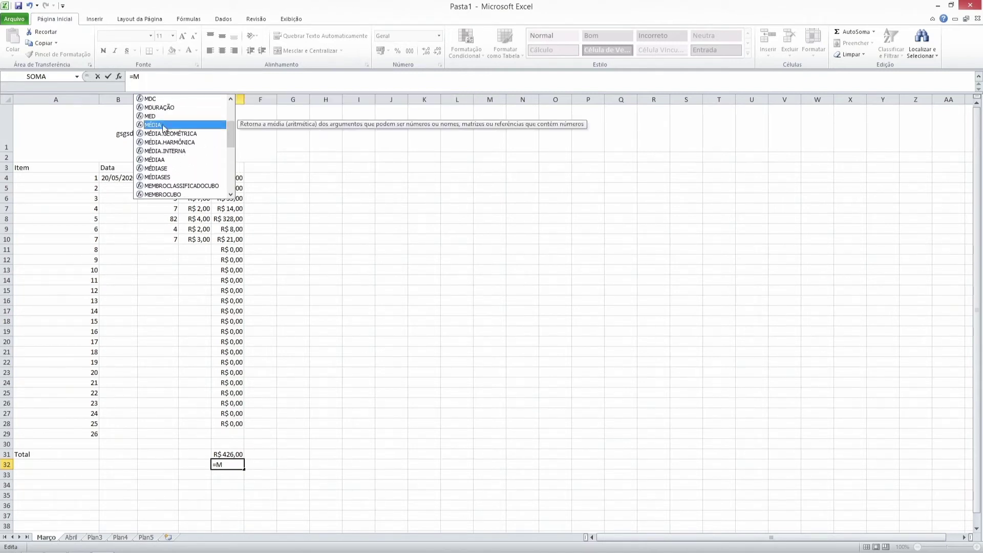
double_click(159, 126)
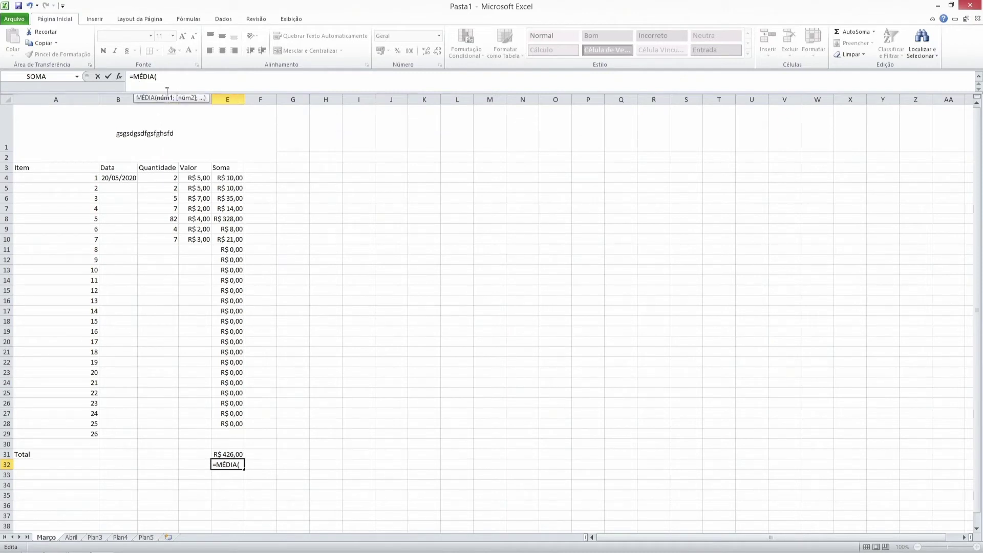
left_click_drag(234, 178, 238, 426)
type(")")
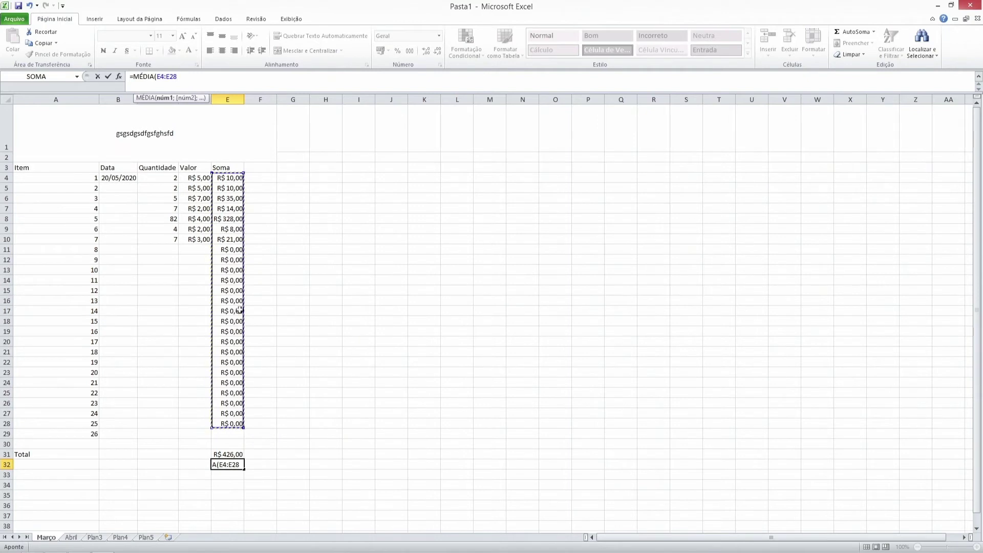
key("Return")
left_click(226, 463)
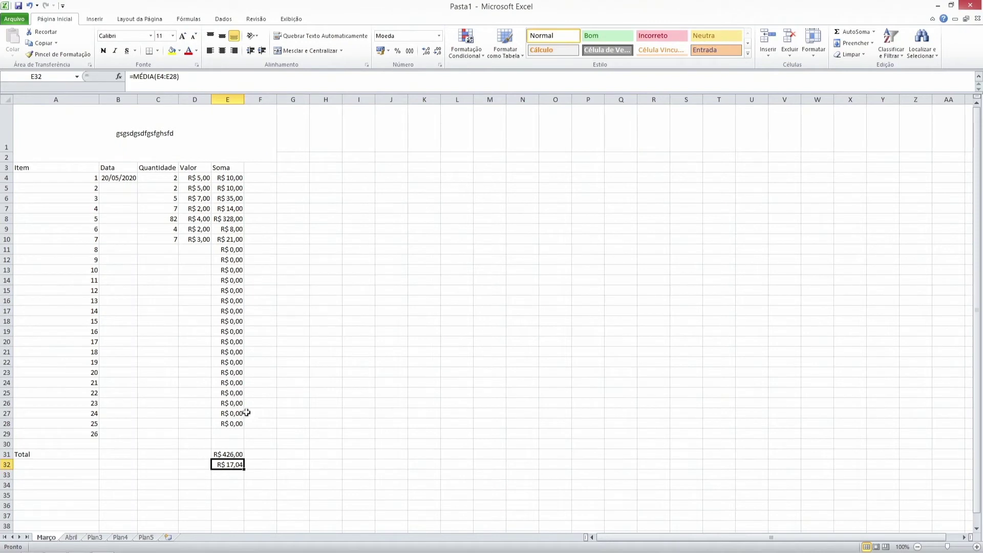
Shorten the range of the MÉDIA formula in E32 to E4:E10 so the zero rows are excluded.
left_click_drag(241, 426, 221, 240)
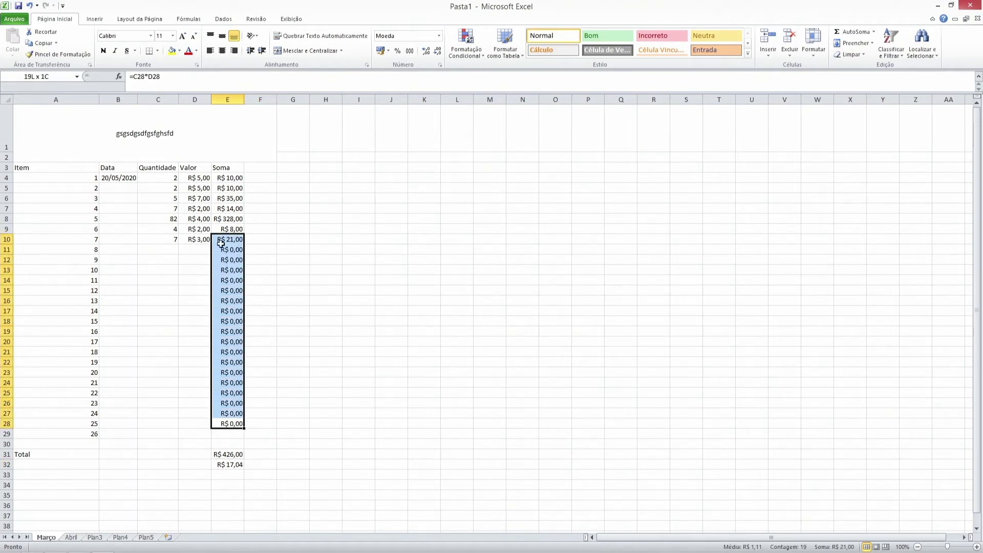
left_click(238, 463)
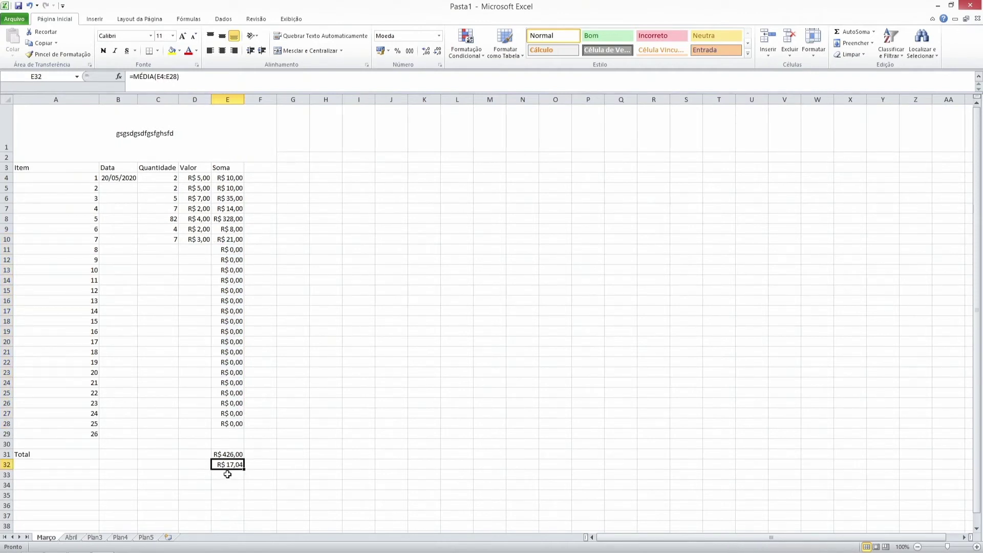
left_click(176, 77)
key("BackSpace")
key("BackSpace")
type("1")
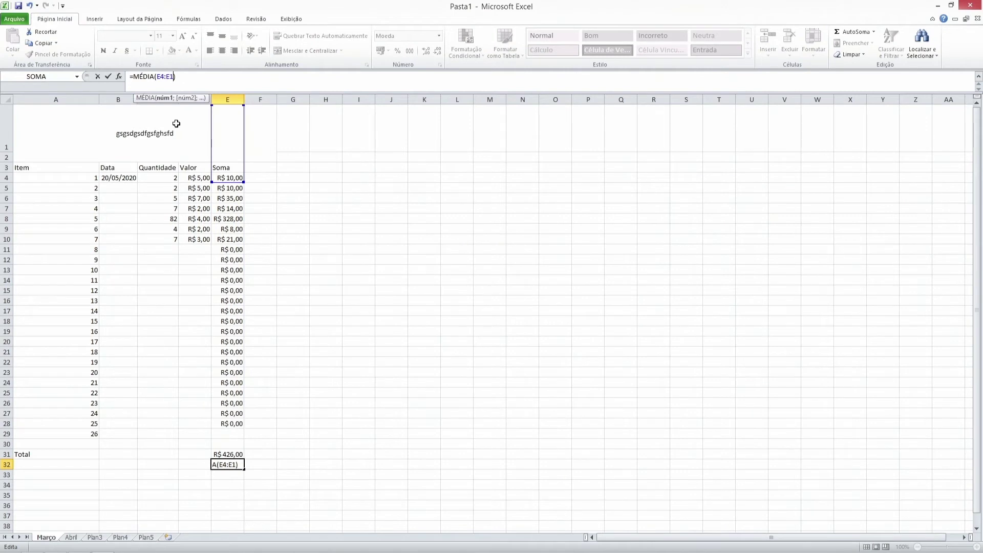
type("0")
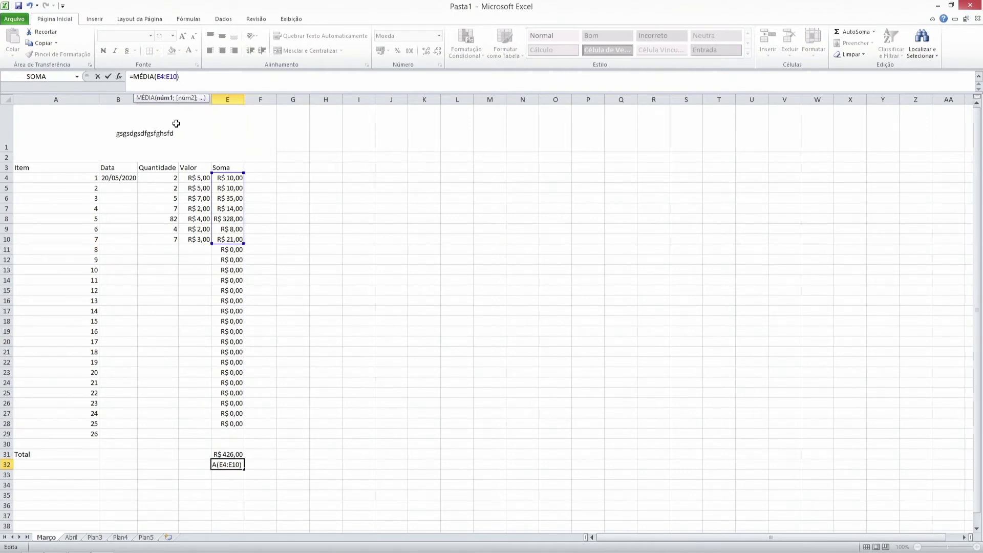
key("Return")
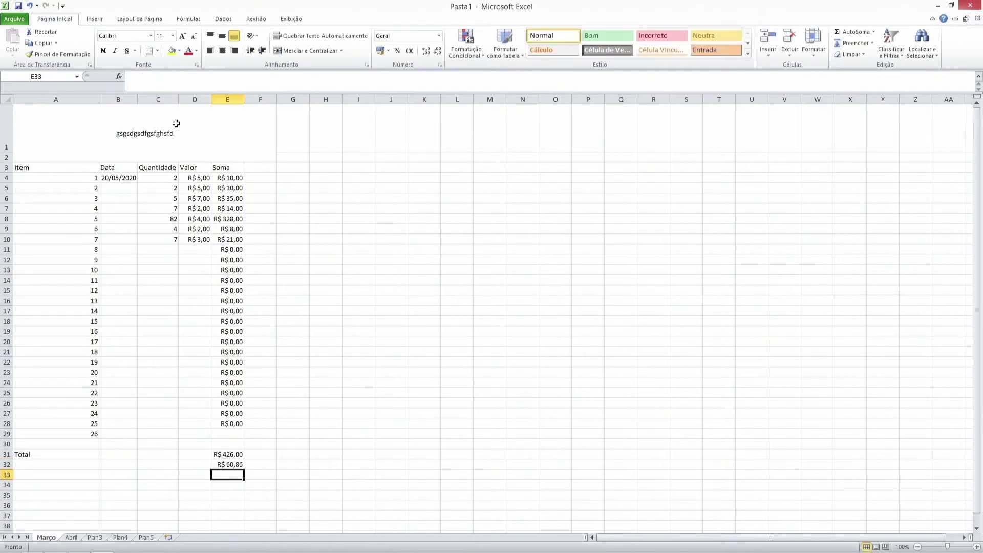
left_click(228, 465)
key("alt+s")
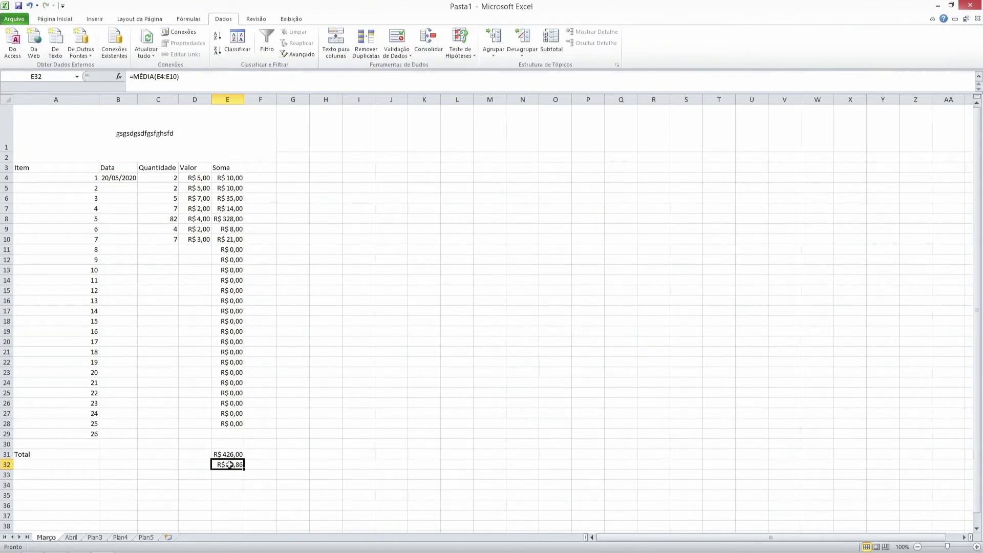
Rename the Abril sheet as Controle de notas.
left_click(71, 538)
double_click(72, 538)
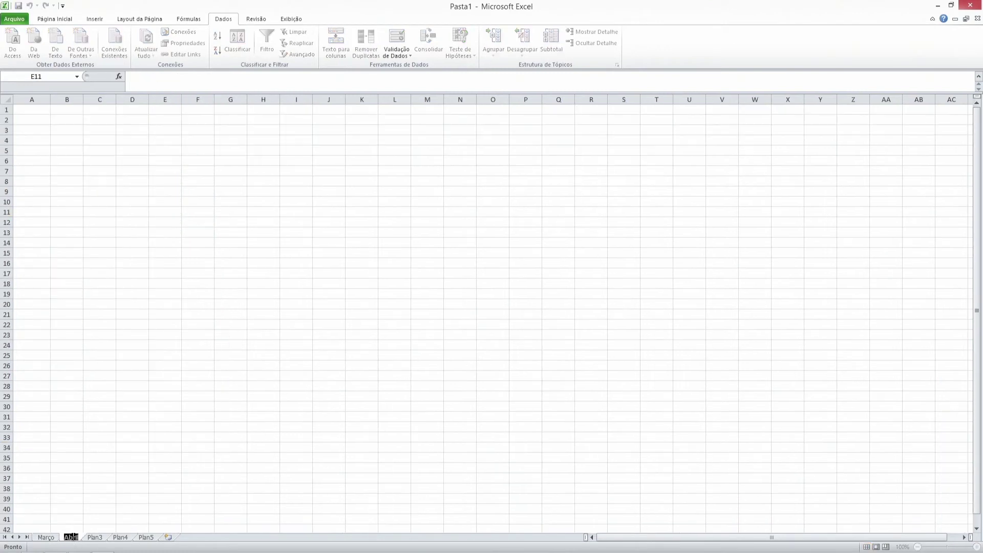
type("Control")
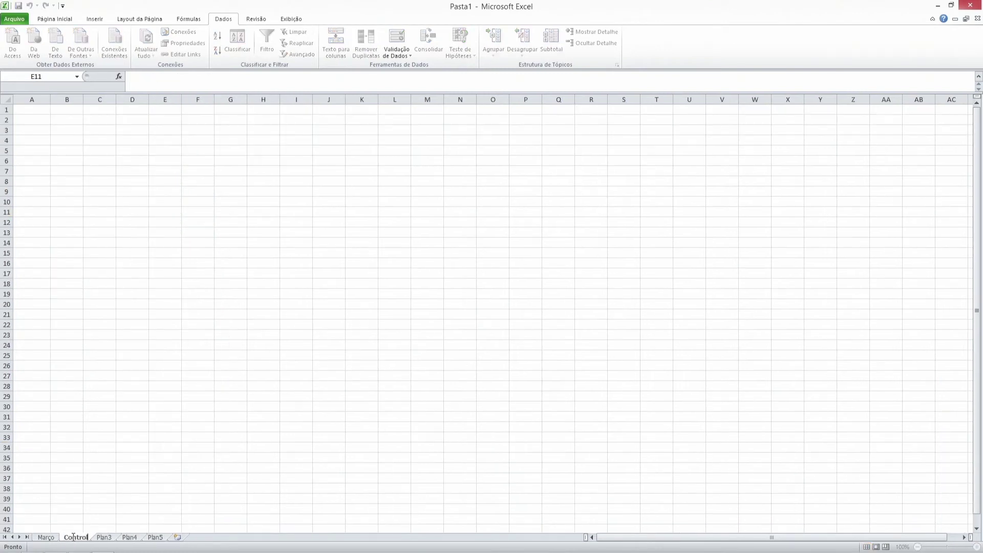
type("e de notas")
key("Return")
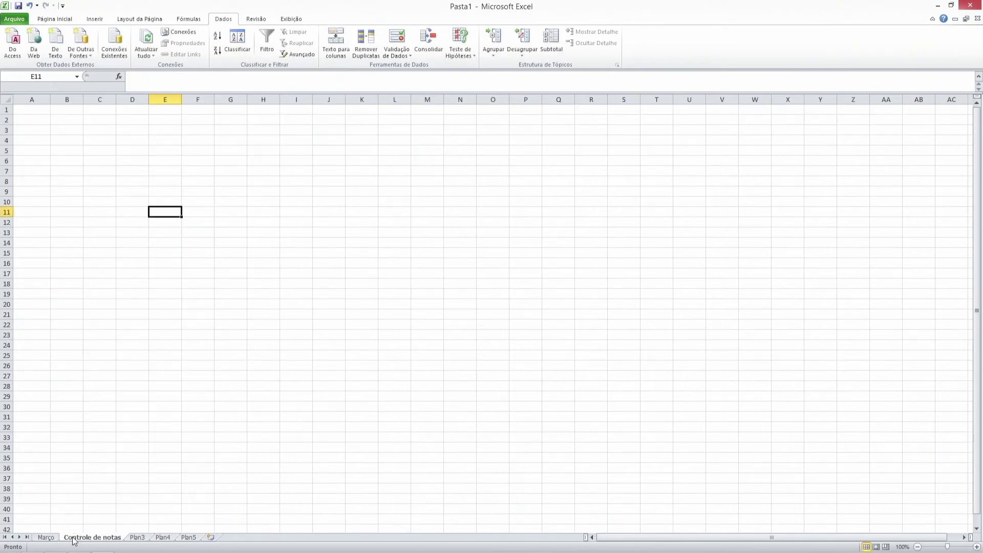
Enter the headers Disciplinas, P1, P2, Q and Outros in cells A4 to E4 of the Controle de notas sheet.
left_click(40, 182)
left_click(39, 145)
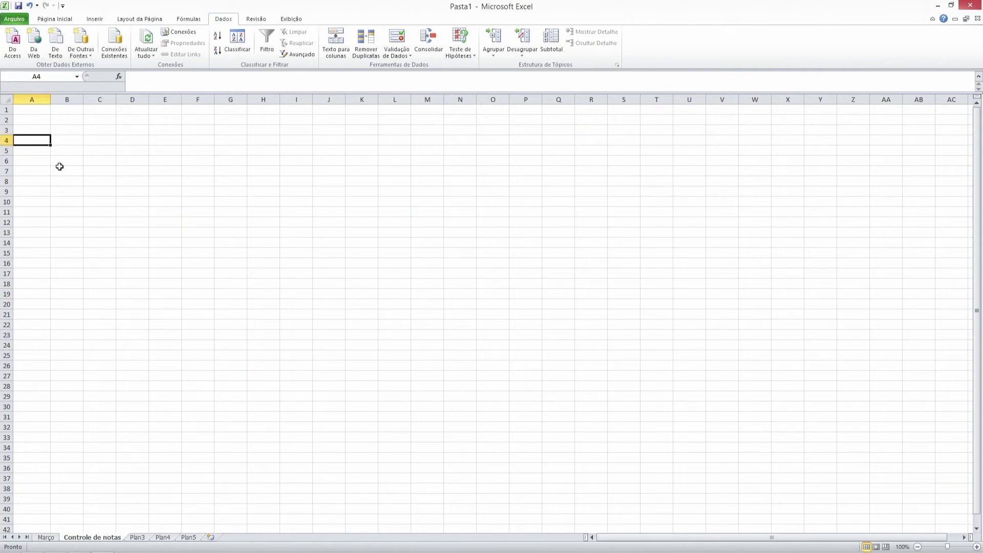
type("Disciplinas")
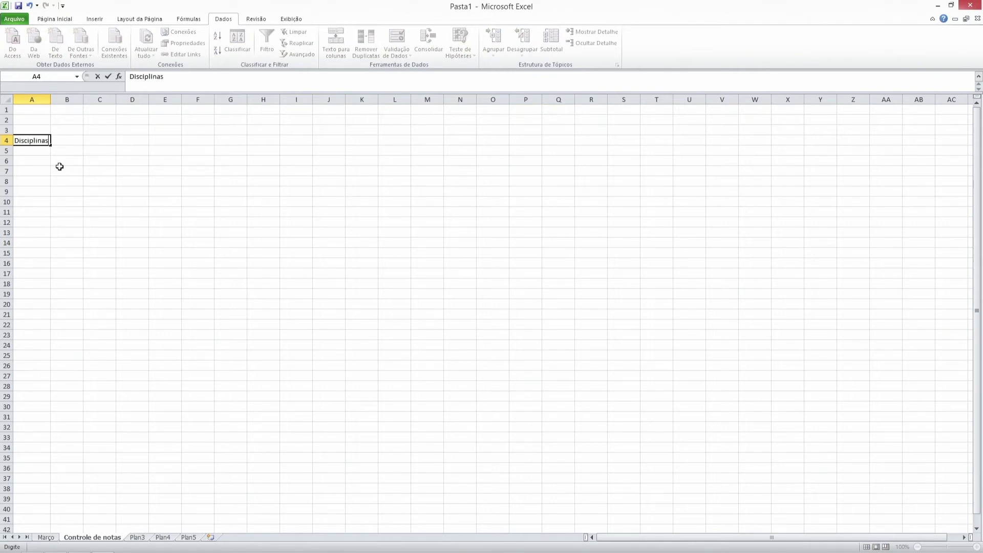
key("Tab")
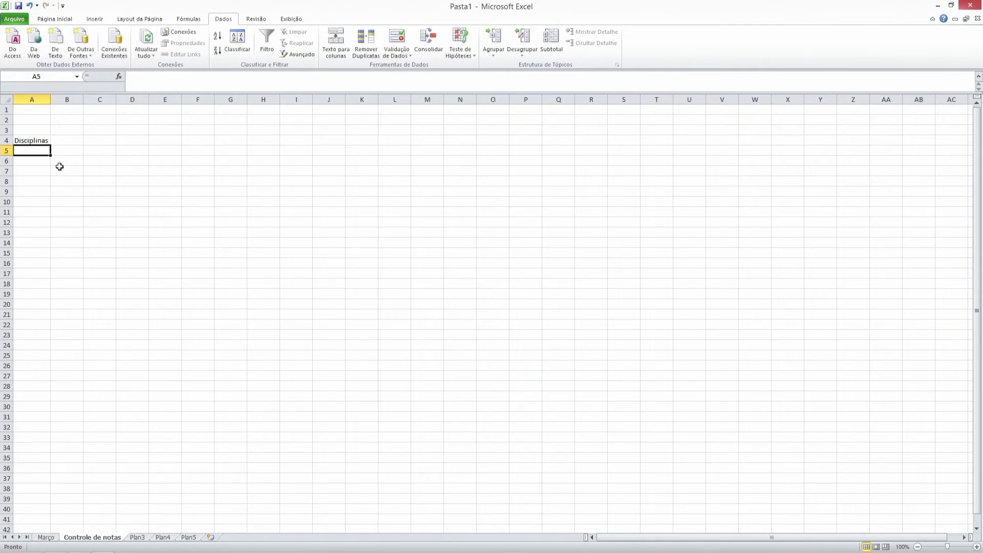
type("P1")
key("Tab")
type("P2")
key("Tab")
type("Q")
key("Tab")
type("Outros")
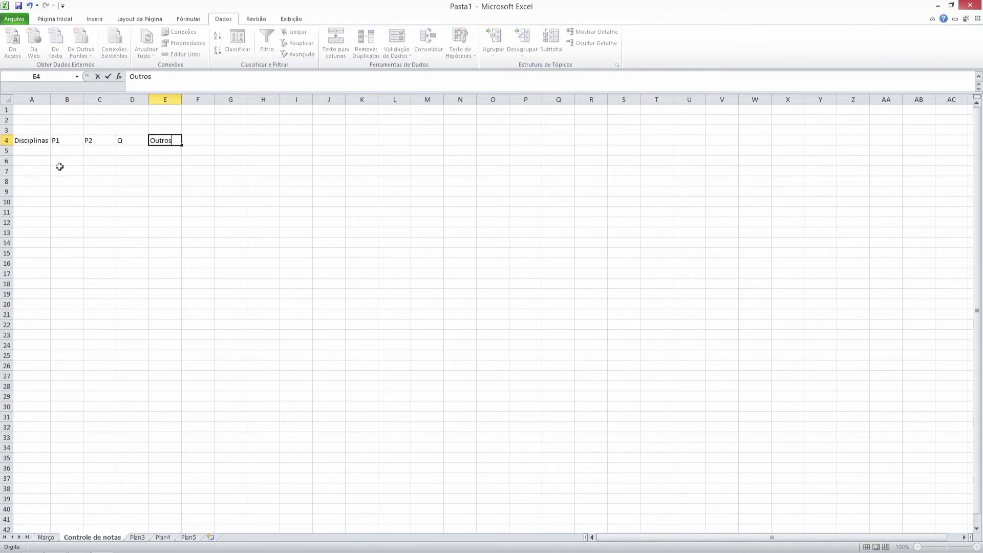
key("Return")
Add the header Média in cell F4, beside Outros.
key("Up")
key("Right")
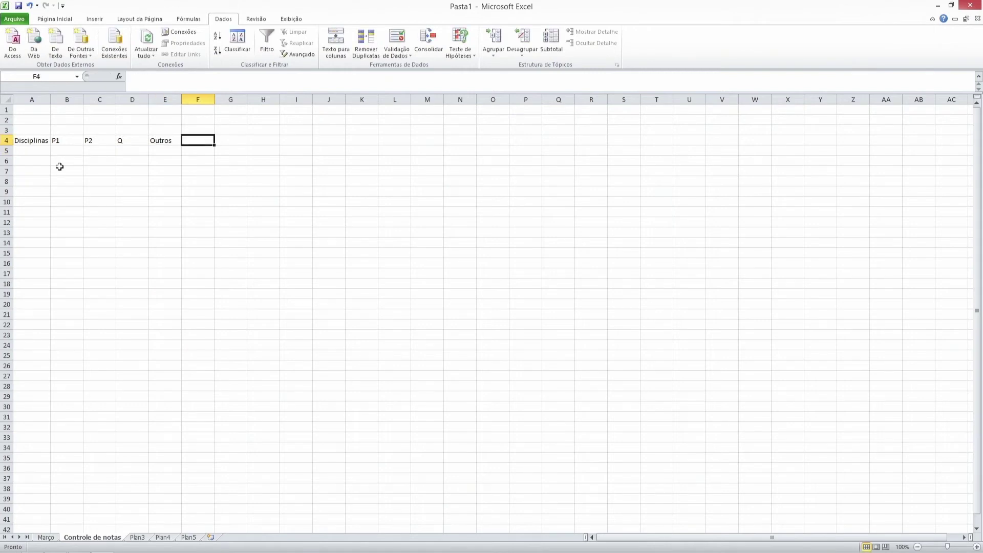
type("Média")
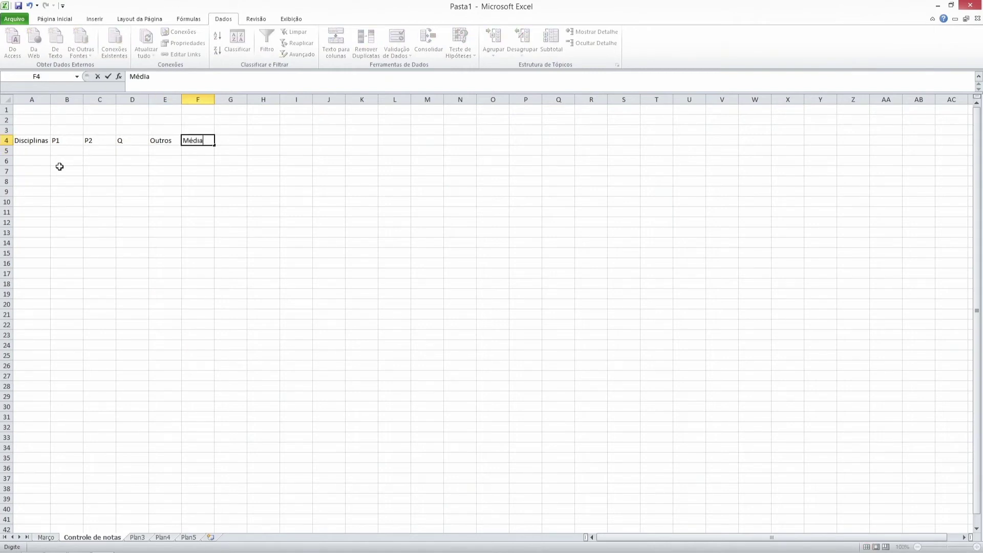
key("Return")
left_click(195, 140)
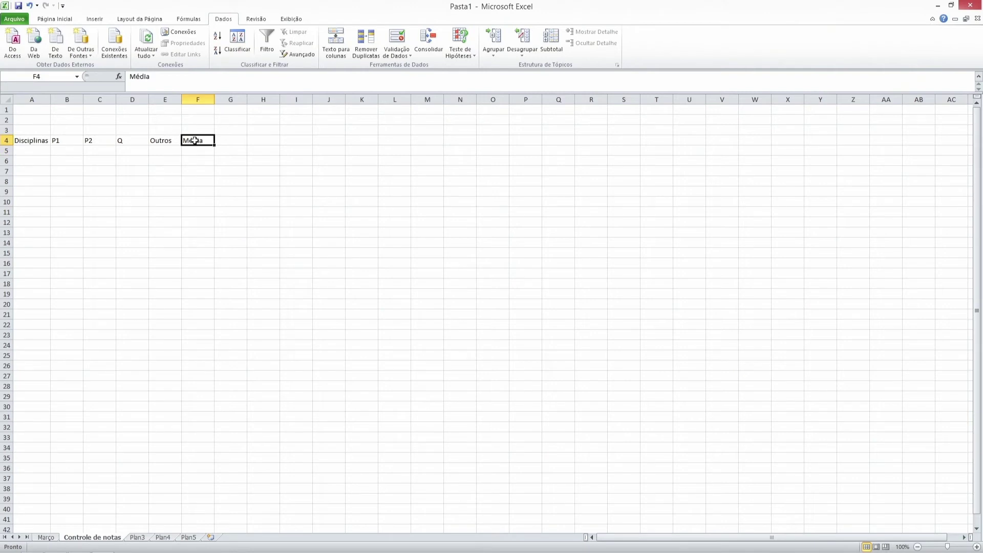
List Biologia, Matemática and Física in cells A5 to A7 and widen column A to fit the subject names.
left_click(39, 150)
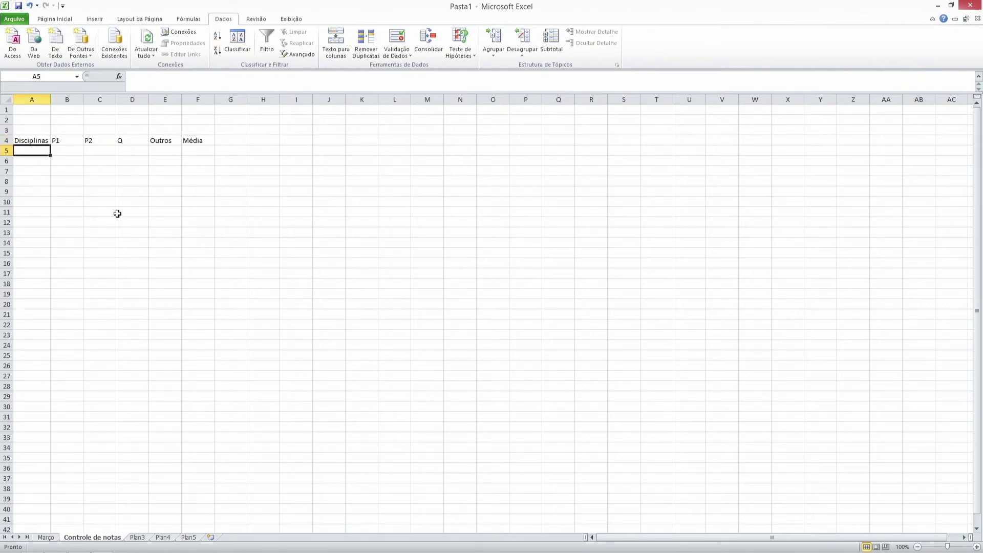
type("Biologia")
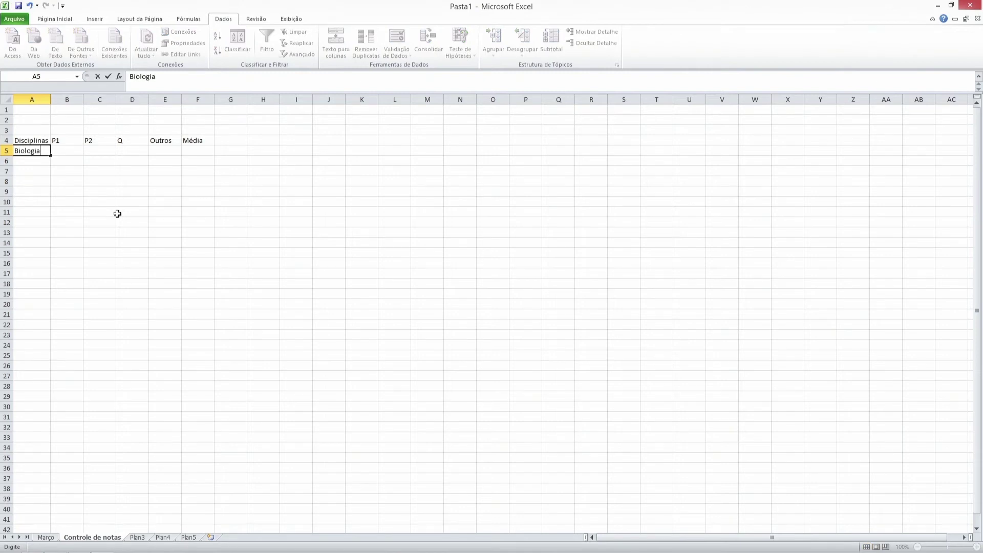
key("Return")
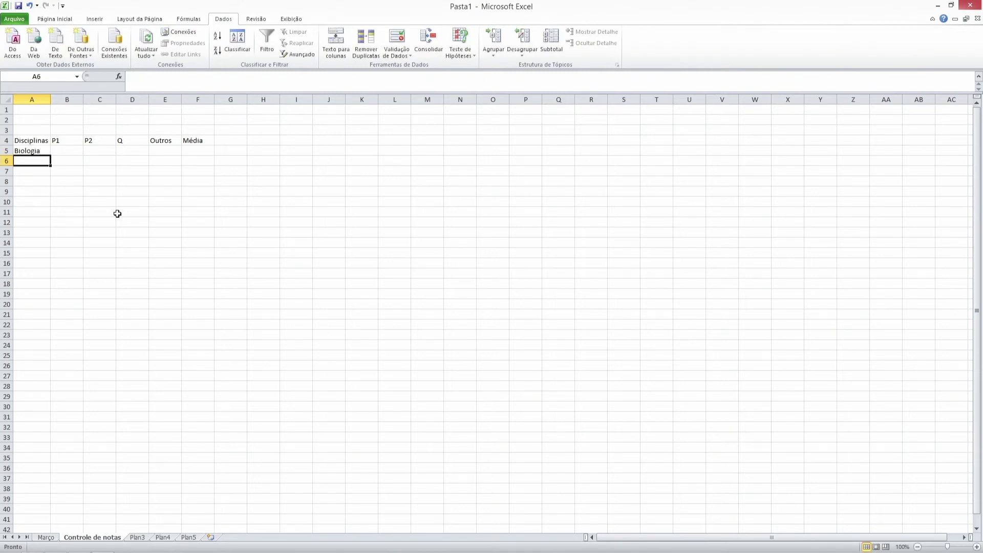
type("Matemática")
key("Return")
type("Física")
key("Return")
key("Up")
key("Up")
key("Up")
key("Right")
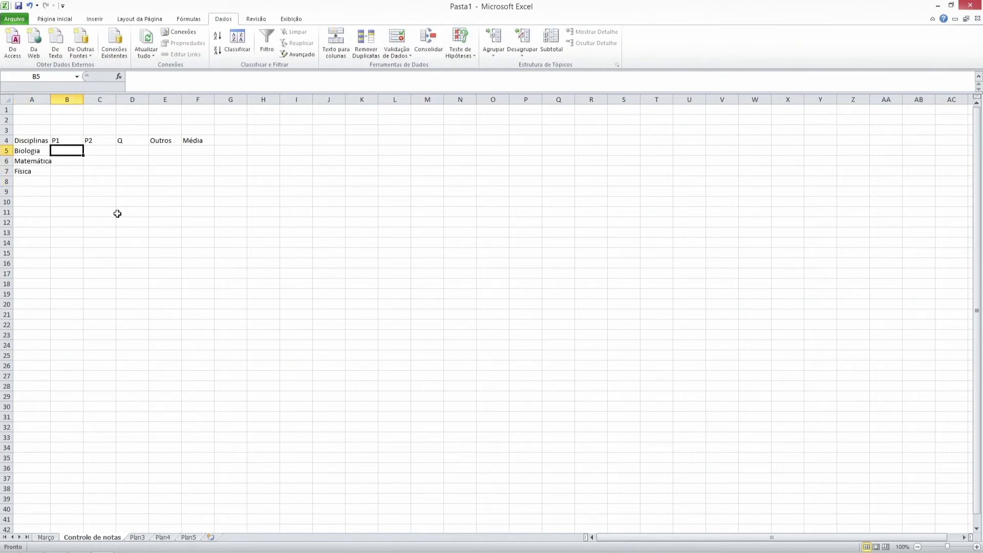
left_click_drag(50, 98, 63, 99)
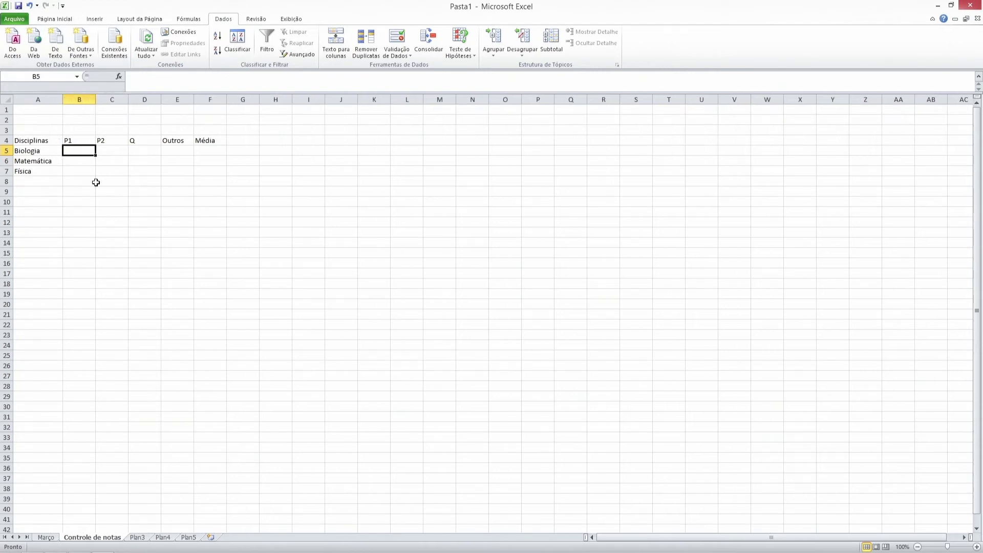
Enter Biologia's grades in row 5: 10 for P1 and 9 for P2.
type("10")
key("Tab")
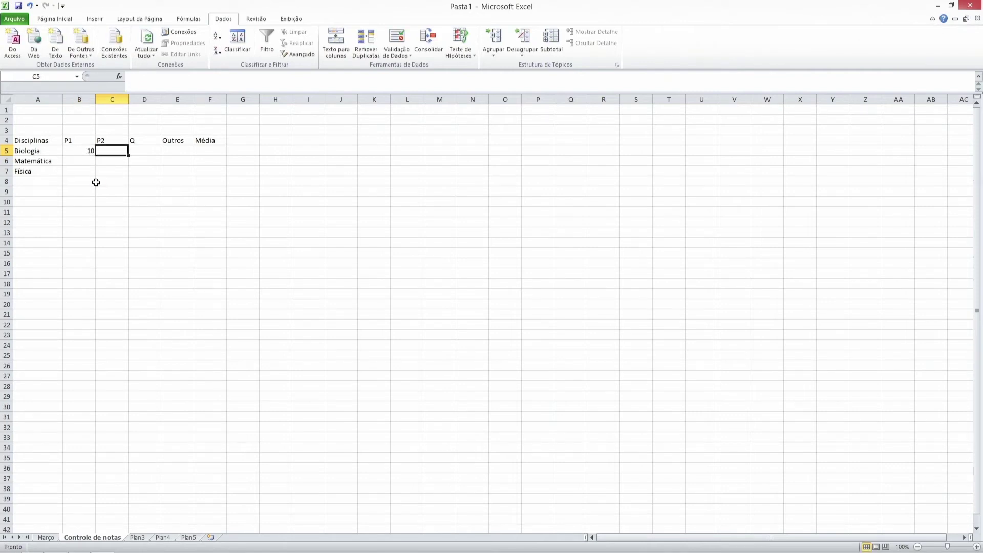
type("9")
key("Tab")
Enter the remaining P1 grades: 8 for Matemática in B6 and 9 for Física in B7.
key("Down")
key("Left")
key("Left")
type("8")
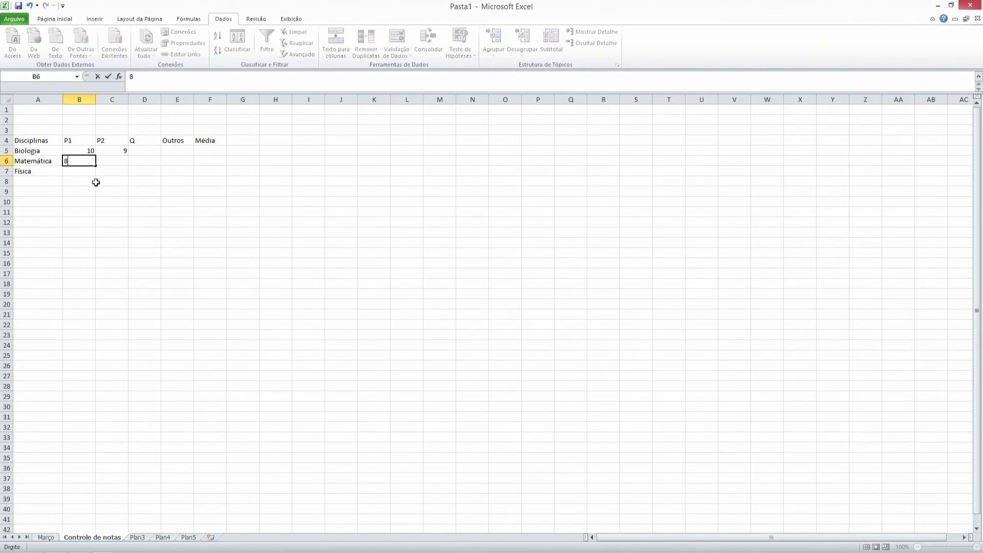
key("Return")
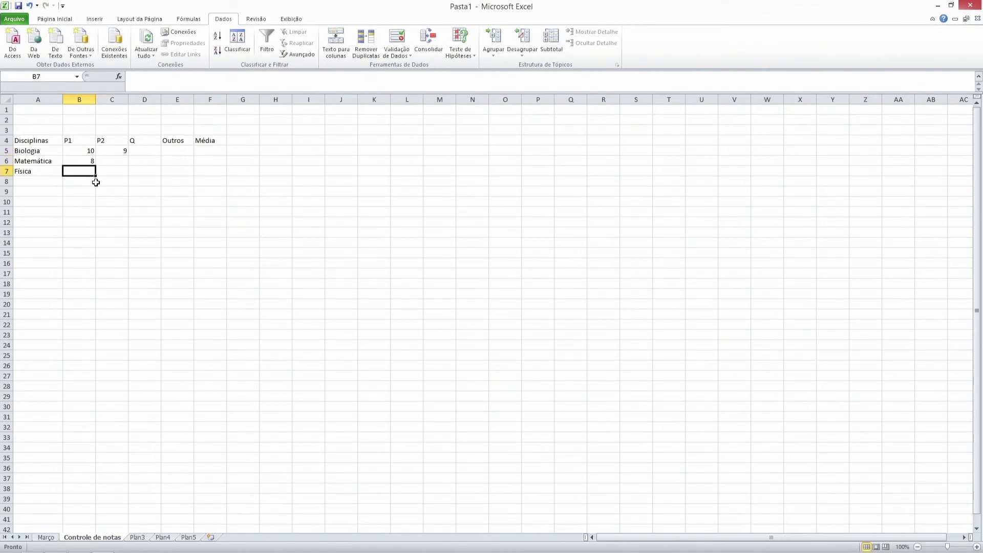
type("9")
key("Tab")
key("Tab")
key("Up")
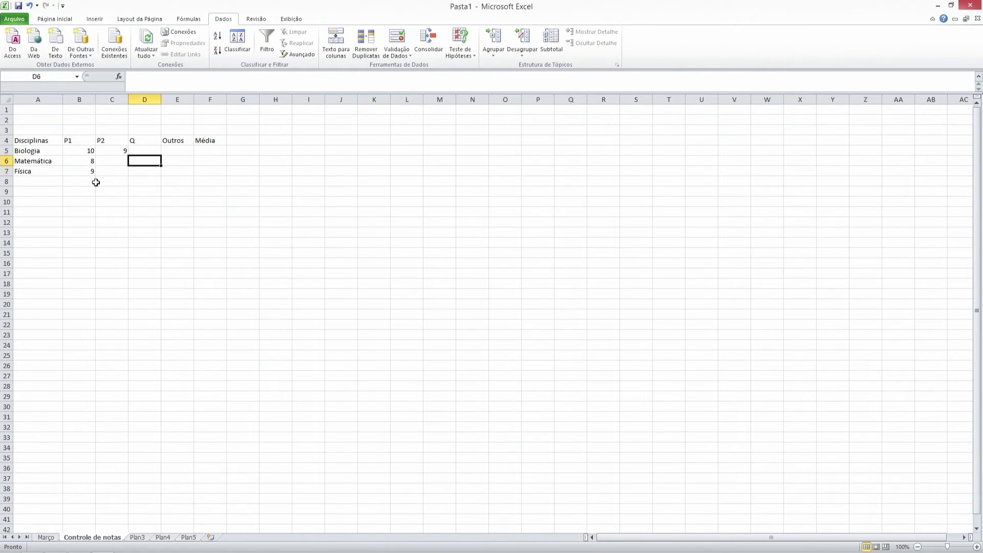
Enter 10 as Física's Q grade in D7 and 5 as Matemática's Outros grade in E6.
key("Down")
type("10")
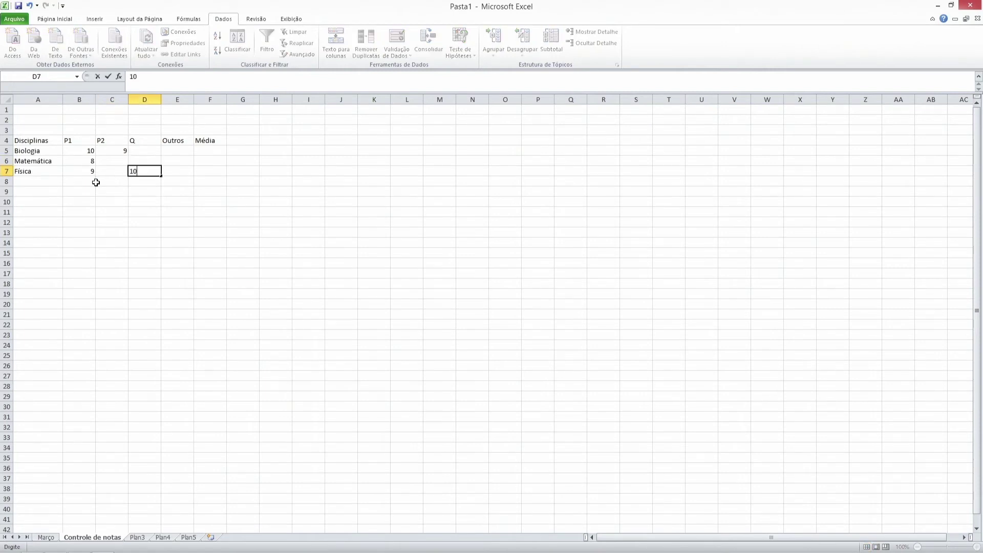
key("Tab")
key("Up")
type("5")
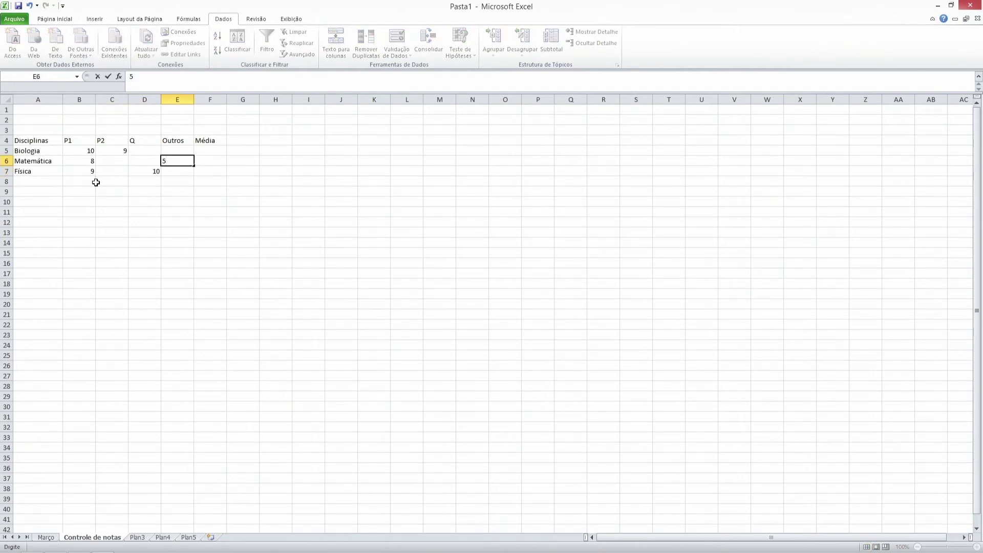
Enter Biologia's remaining grades in row 5: 8 for Outros in E5 and 5 for Q in D5.
key("Up")
type("8")
key("Down")
key("Down")
key("Left")
key("Up")
key("Up")
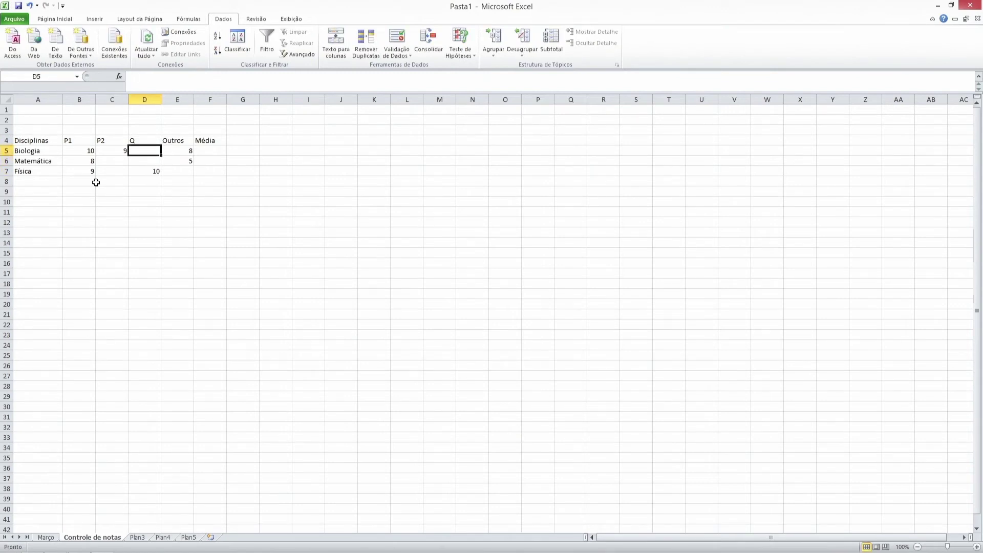
type("5")
key("Return")
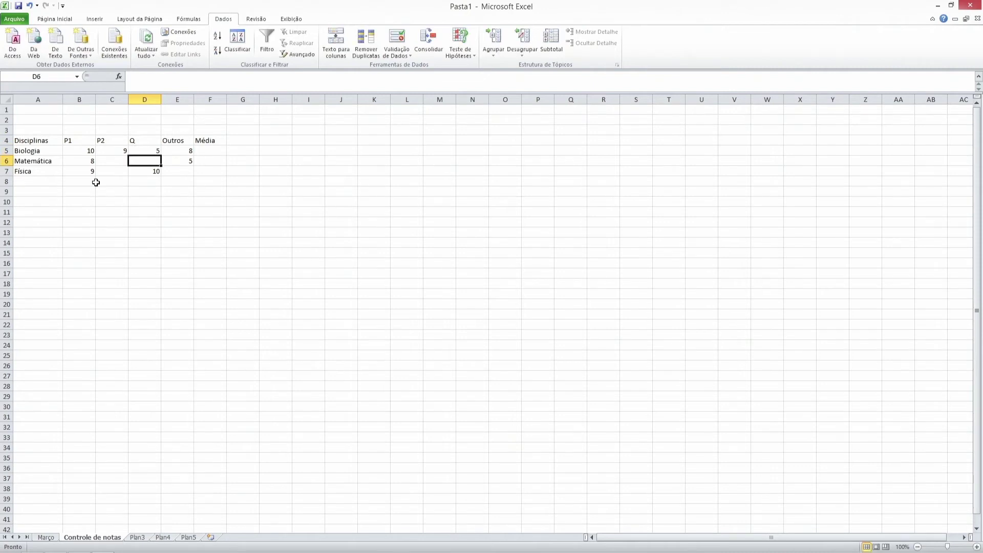
left_click_drag(82, 151, 192, 149)
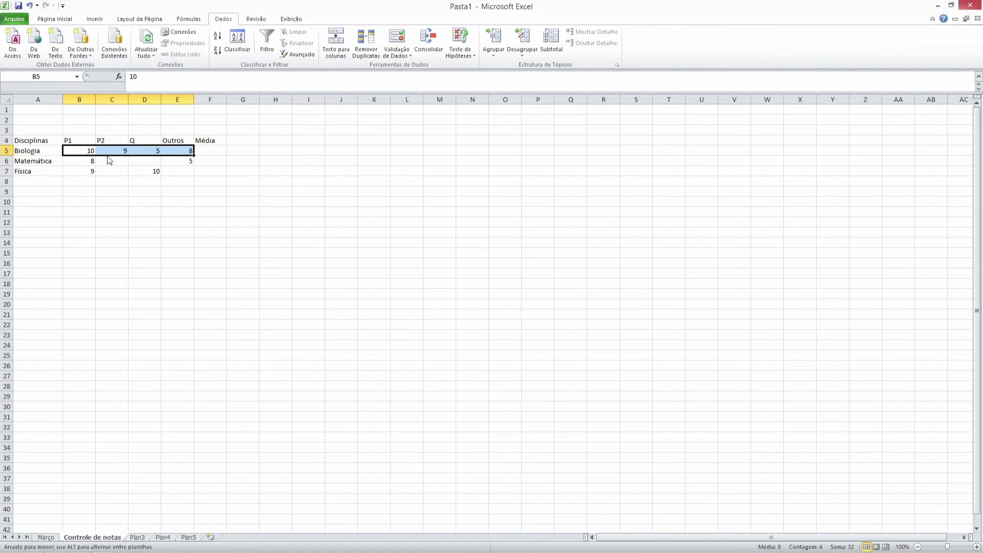
left_click_drag(113, 164, 176, 160)
left_click(157, 199)
left_click_drag(87, 171, 177, 171)
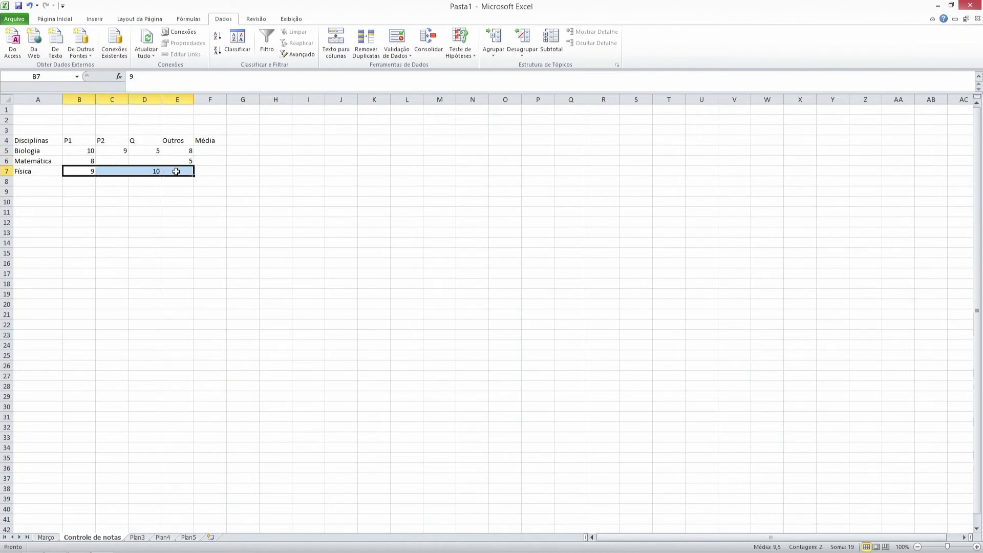
left_click(140, 229)
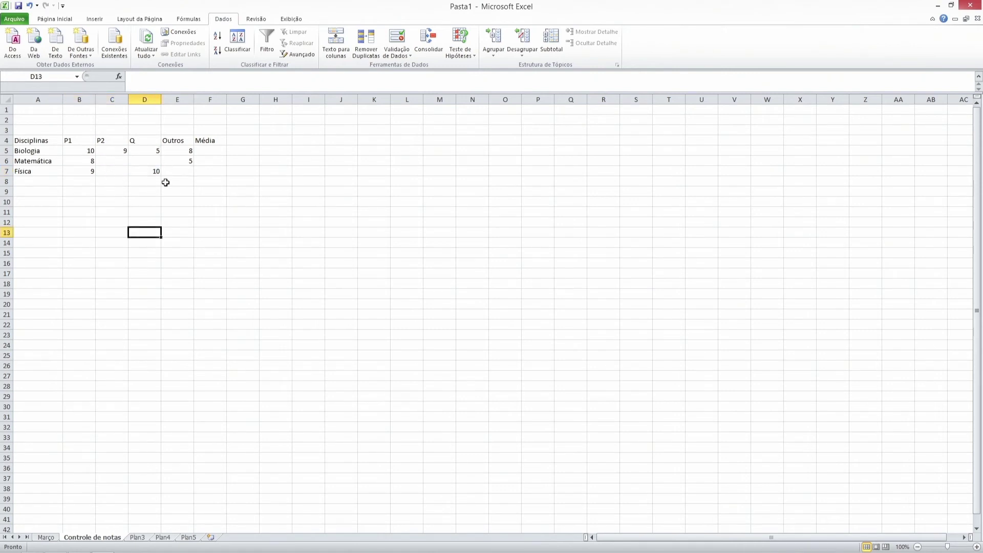
Start Biologia's average formula in F5 as =B5+C5/2*0,6, weighting the two exam grades.
left_click(211, 151)
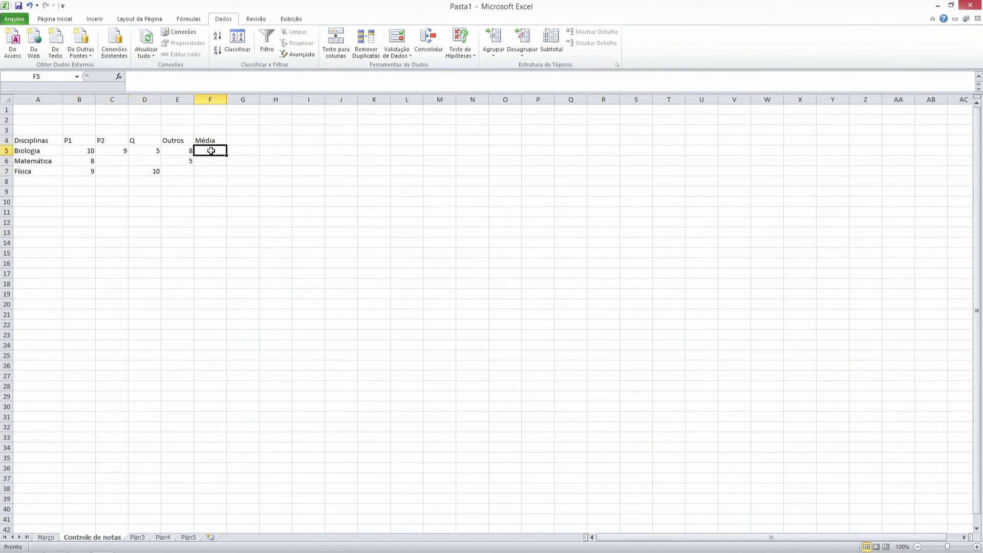
type("=")
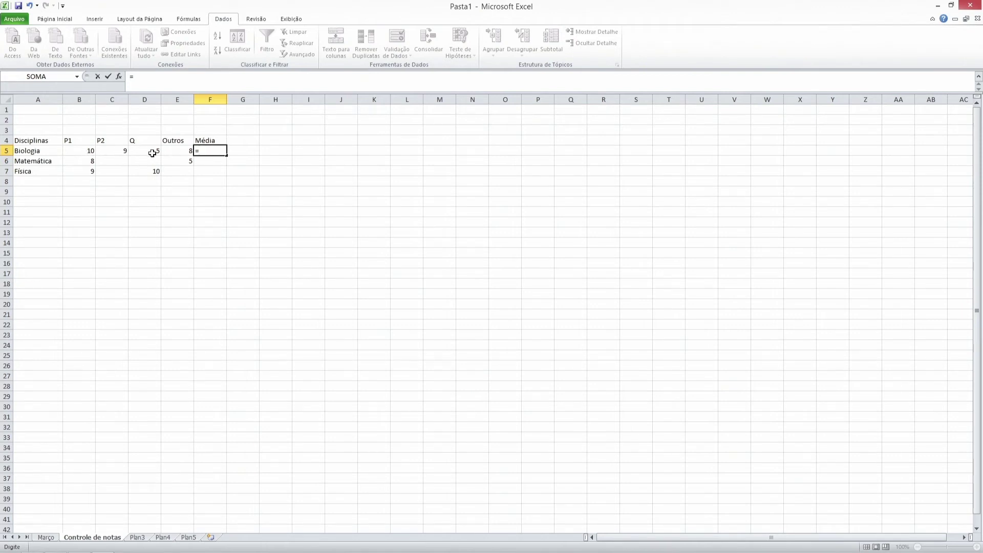
left_click(145, 80)
left_click(90, 153)
type("+")
left_click(108, 151)
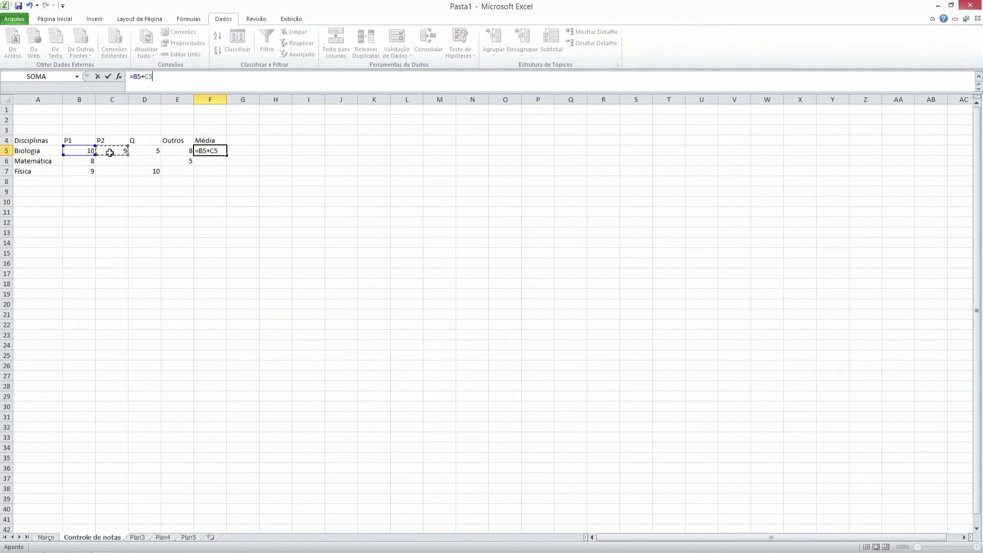
type("/2*0,6")
Add parentheses to the F5 formula around the exam sum and its division by 2, making it =(((B5+C5)/2)*0,6.
left_click(132, 76)
type("(")
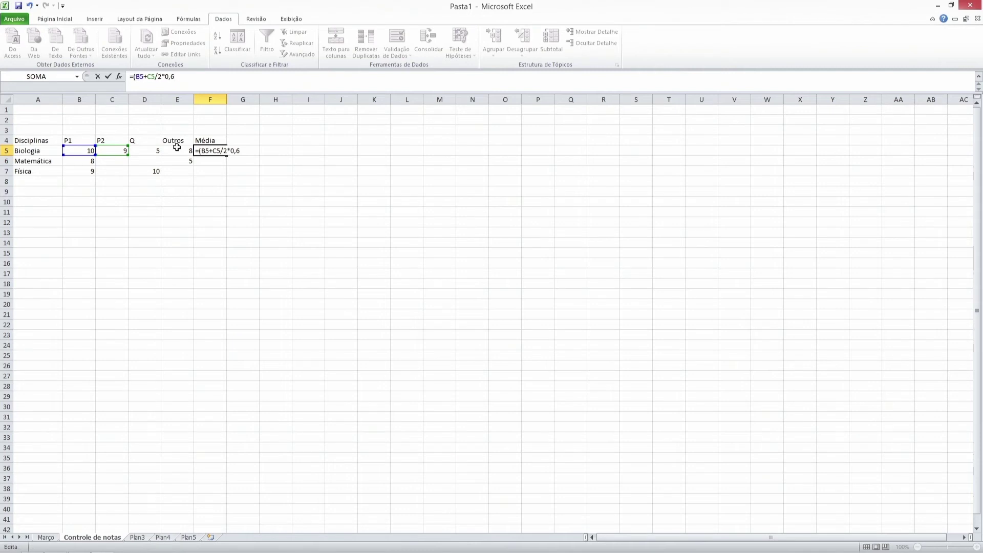
type(")")
left_click(132, 76)
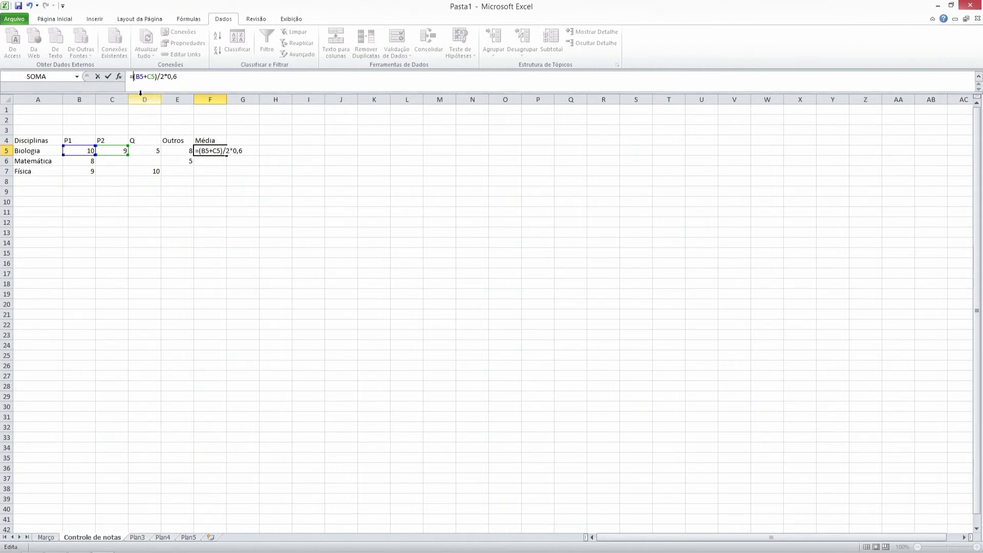
type("(")
left_click(163, 77)
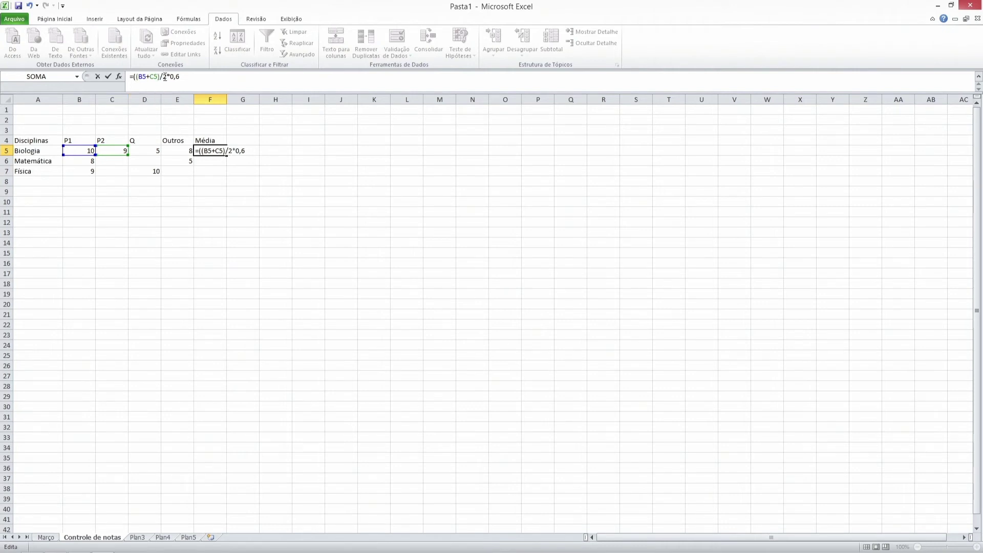
type(")")
key("Left")
key("Left")
key("Left")
key("Left")
key("Left")
key("Left")
key("Left")
key("Left")
key("Left")
key("Left")
key("Left")
type("(")
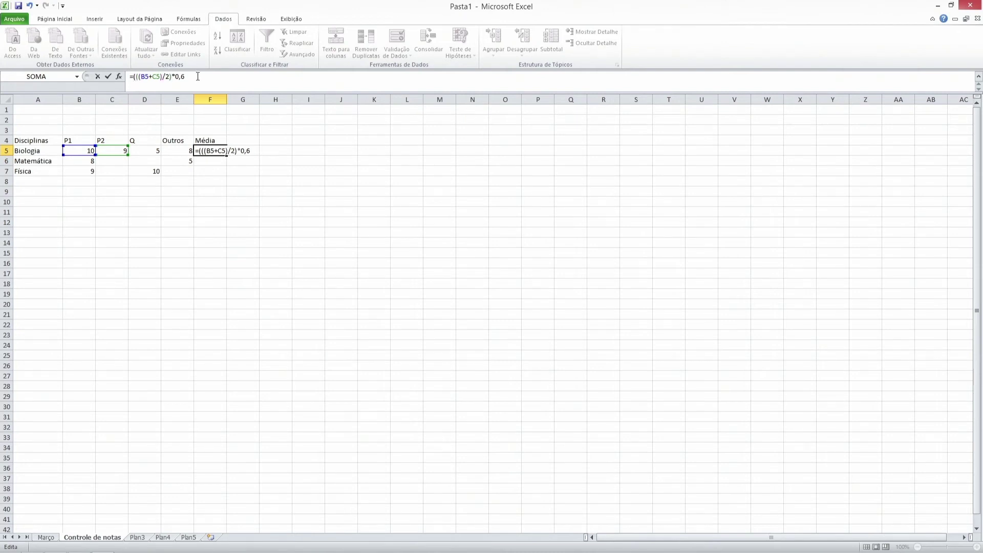
Close the exam term in the F5 formula and append the weighted Q and Outros grades as +D5*0,2+E5*0,2.
type(")+")
left_click(148, 150)
type("*0,")
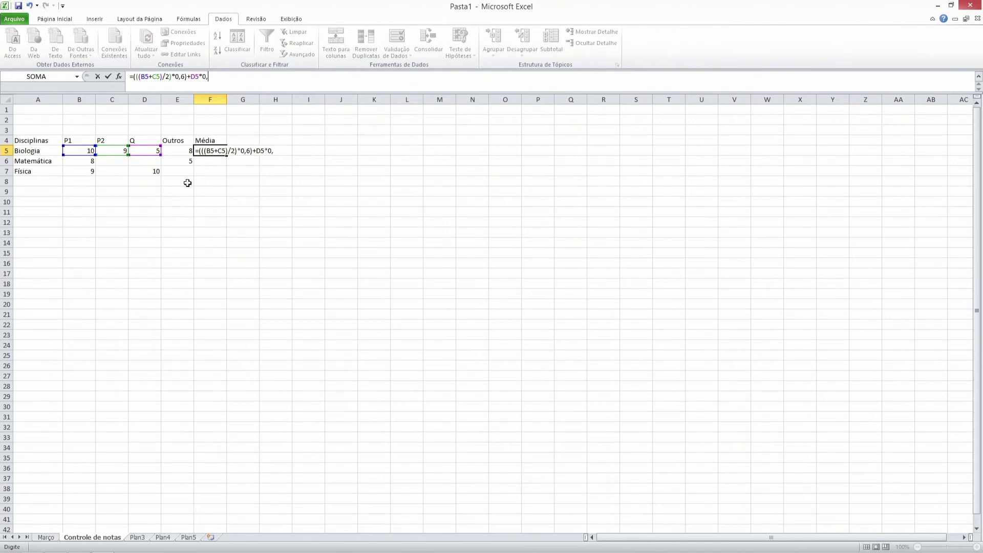
type("2+")
left_click(186, 158)
left_click(186, 152)
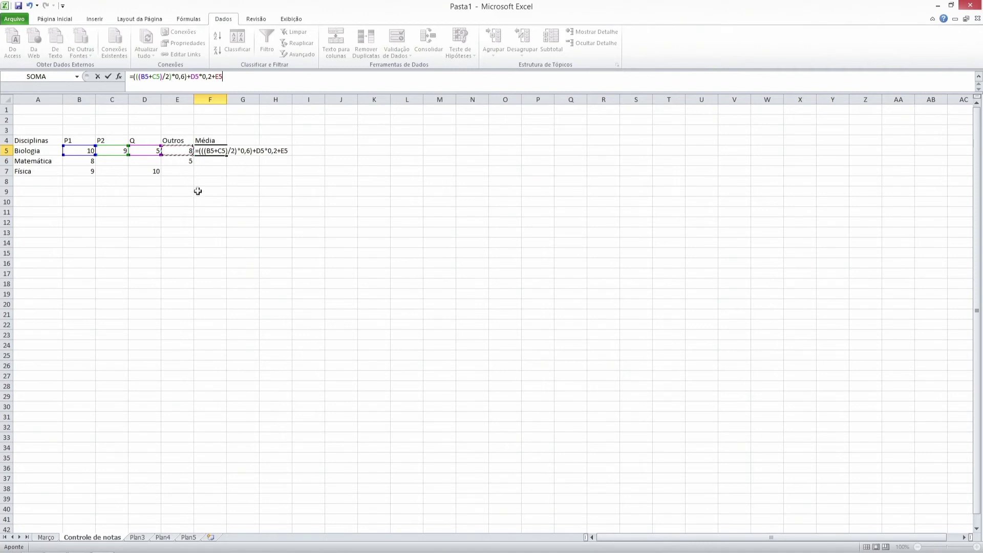
type("*0,2")
Enclose D5*0,2 and E5*0,2 in separate parentheses and commit the F5 formula as =(((B5+C5)/2)*0,6)+(D5*0,2)+(E5*0,2).
left_click(190, 78)
type("(")
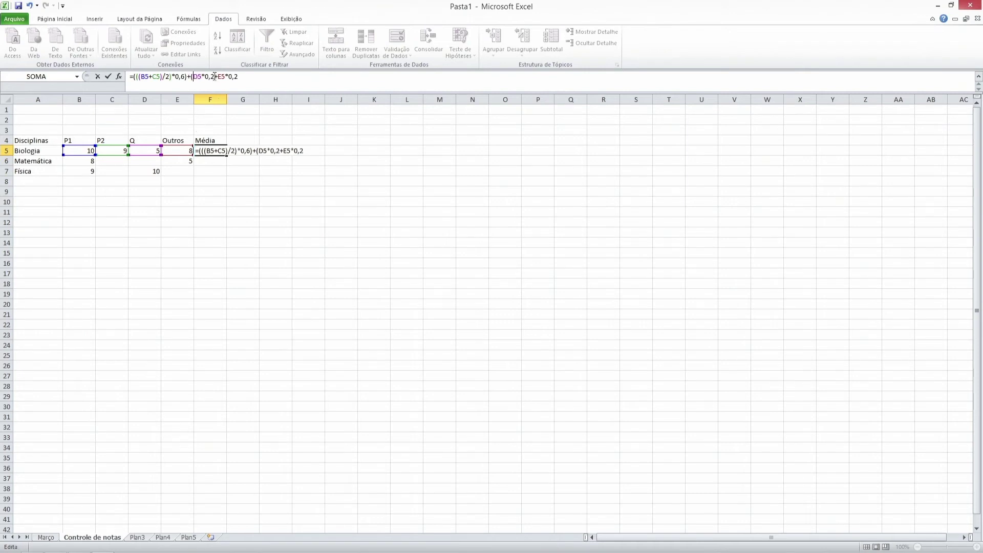
type(")")
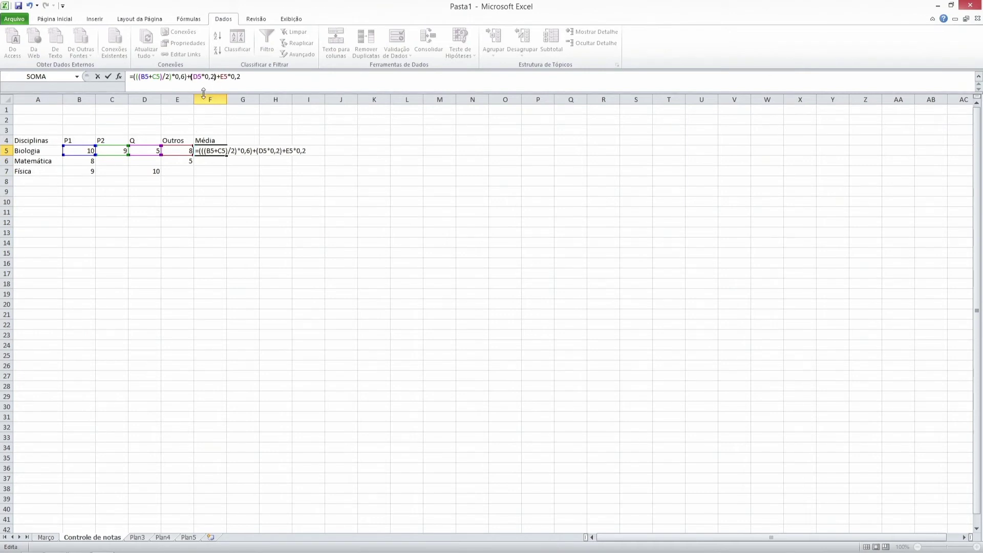
left_click(222, 77)
type("(")
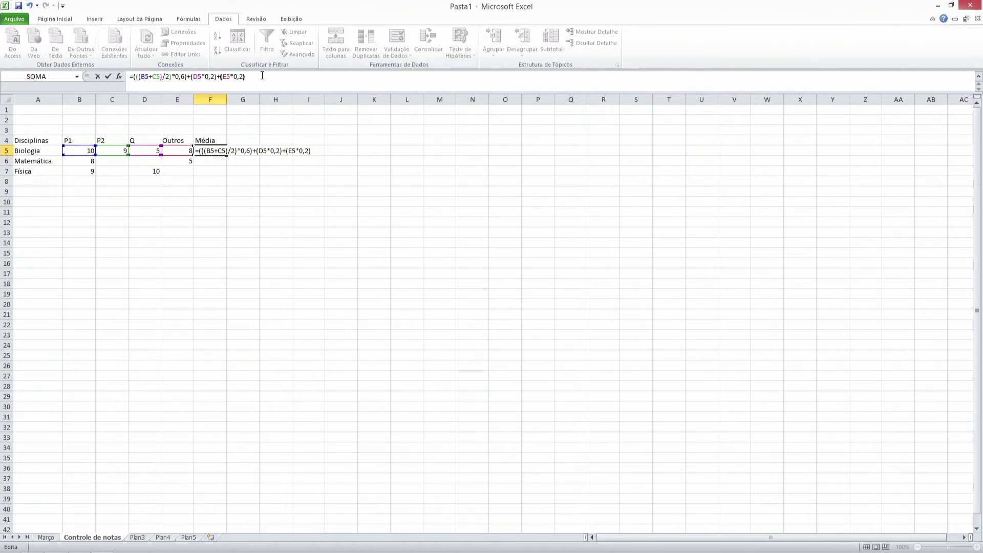
key("ctrl+Return")
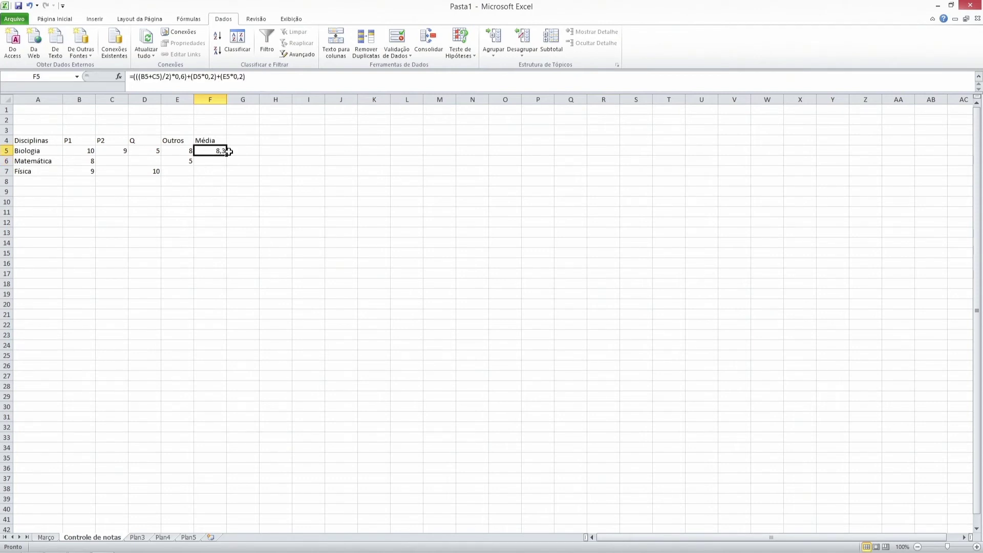
Fill the average formula from F5 down to F7 and inspect the formulas in the Média column.
left_click_drag(227, 157, 227, 177)
left_click(269, 220)
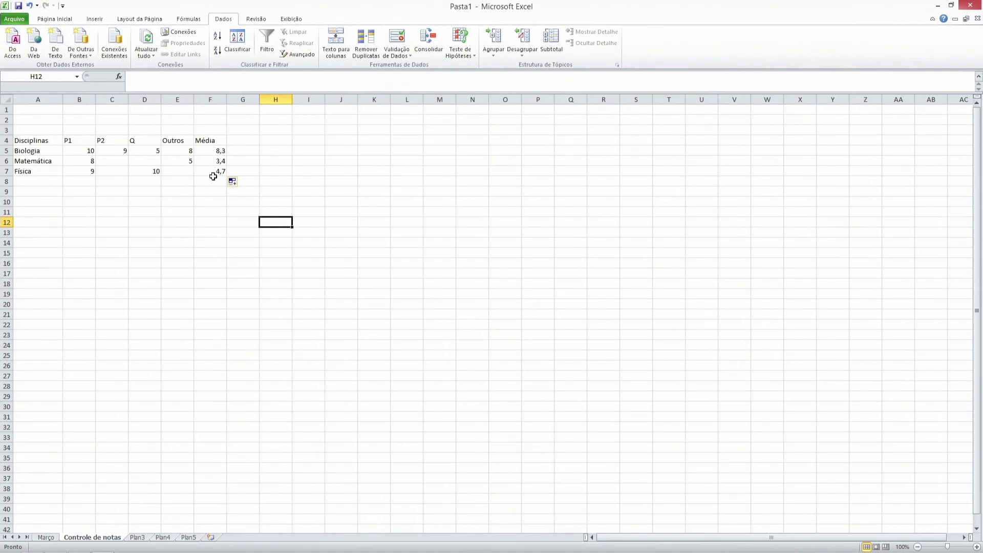
left_click(209, 159)
left_click(210, 171)
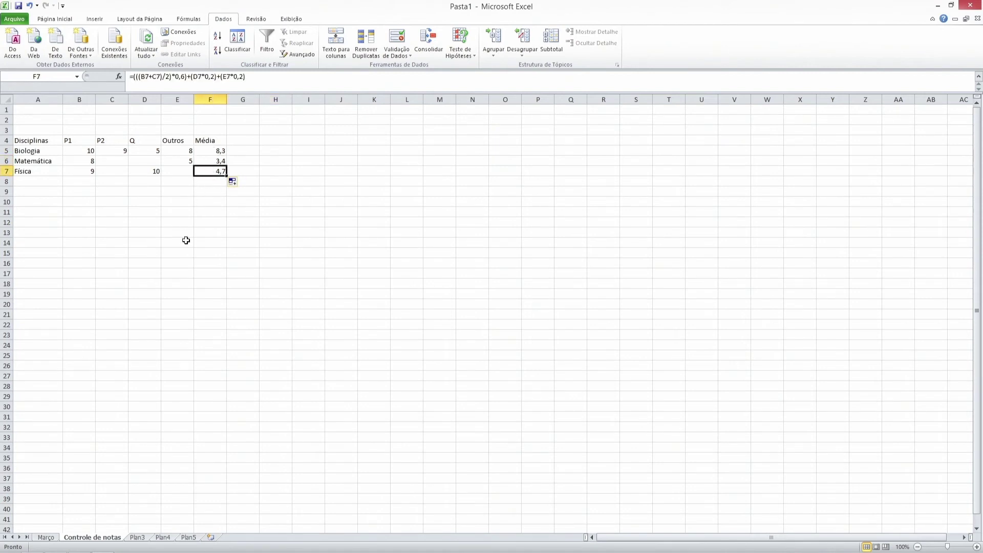
left_click(186, 241)
left_click(211, 171)
left_click(210, 151)
left_click(199, 241)
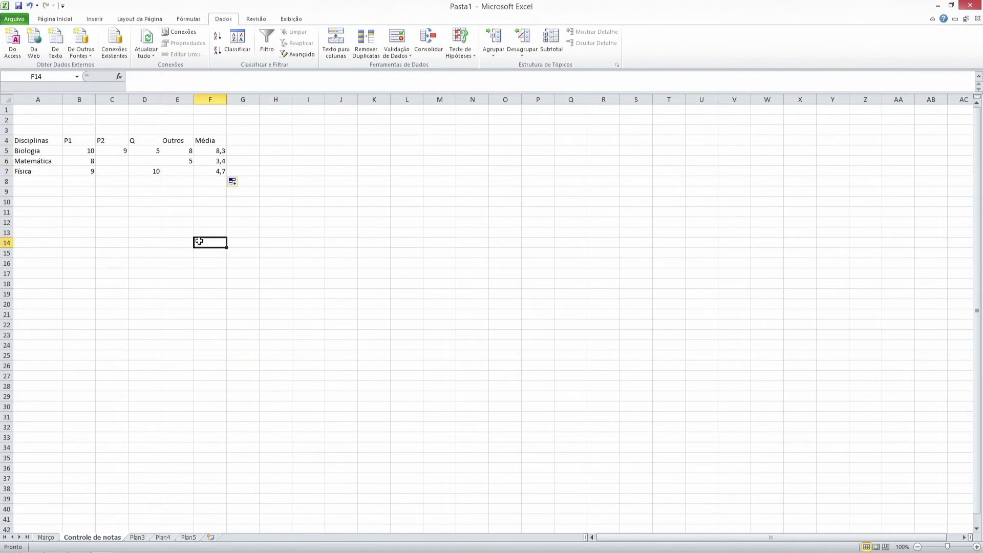
left_click(206, 160)
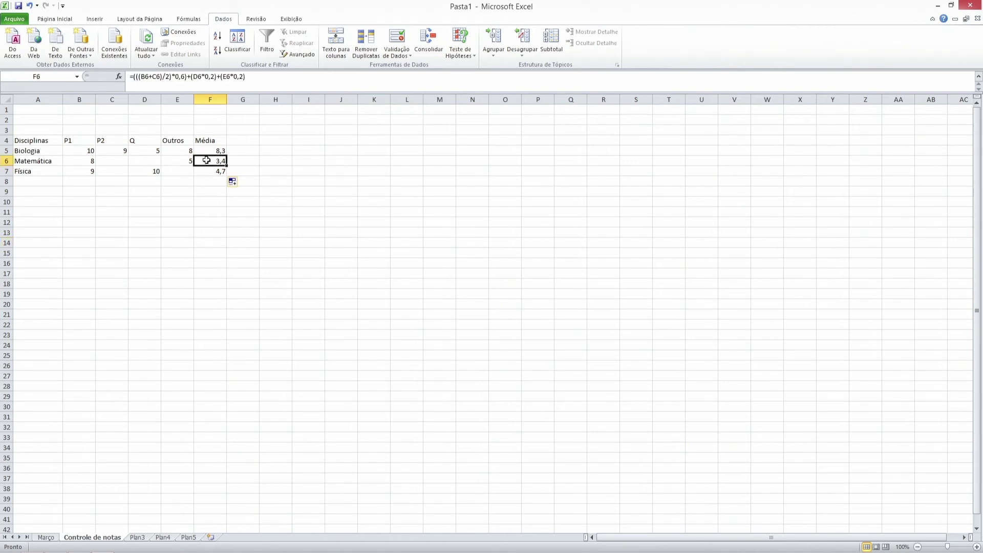
Set Matemática's grades in row 6 to 5 for P2, 10 for Outros and 5 for Q.
left_click(123, 161)
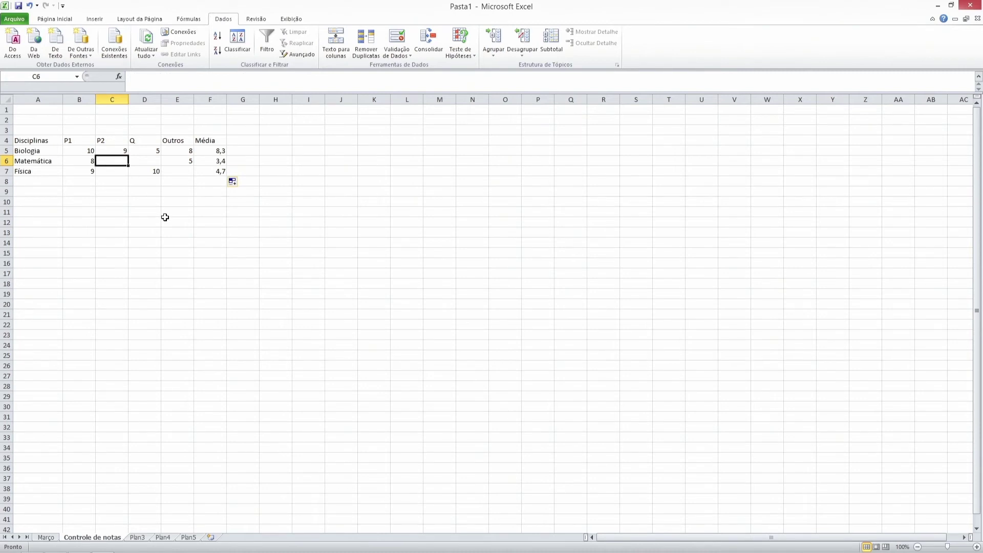
type("5")
left_click(168, 160)
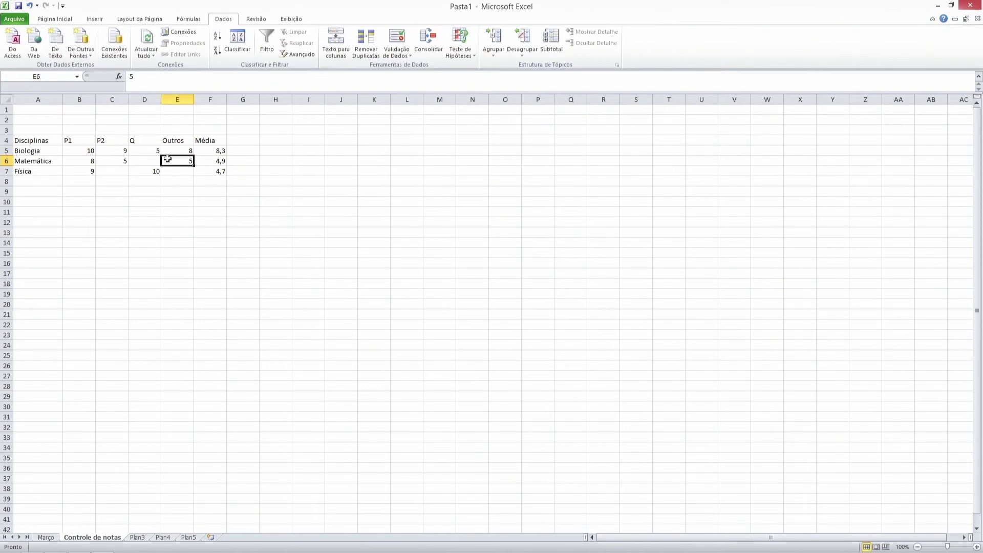
type("10")
key("Return")
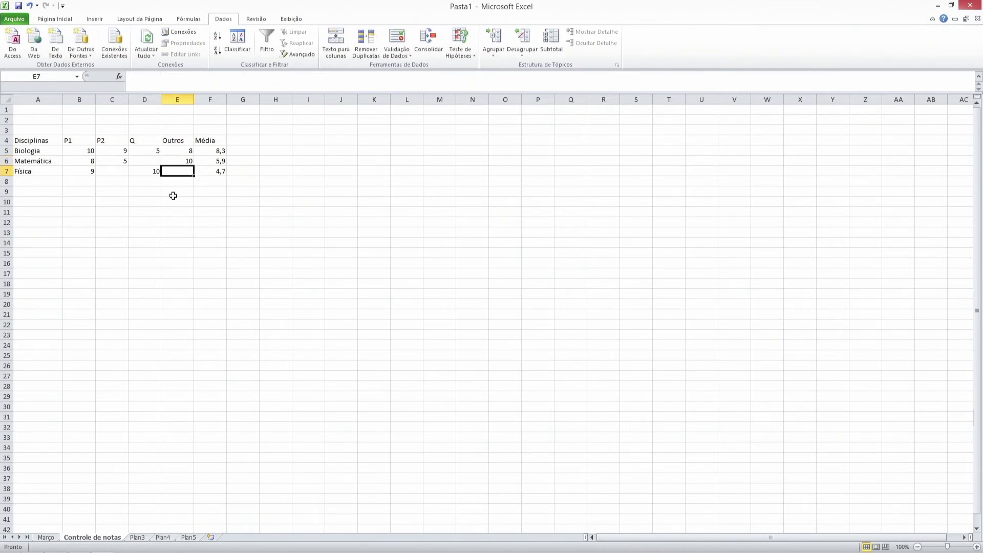
left_click(154, 160)
type("5")
key("Return")
left_click(185, 256)
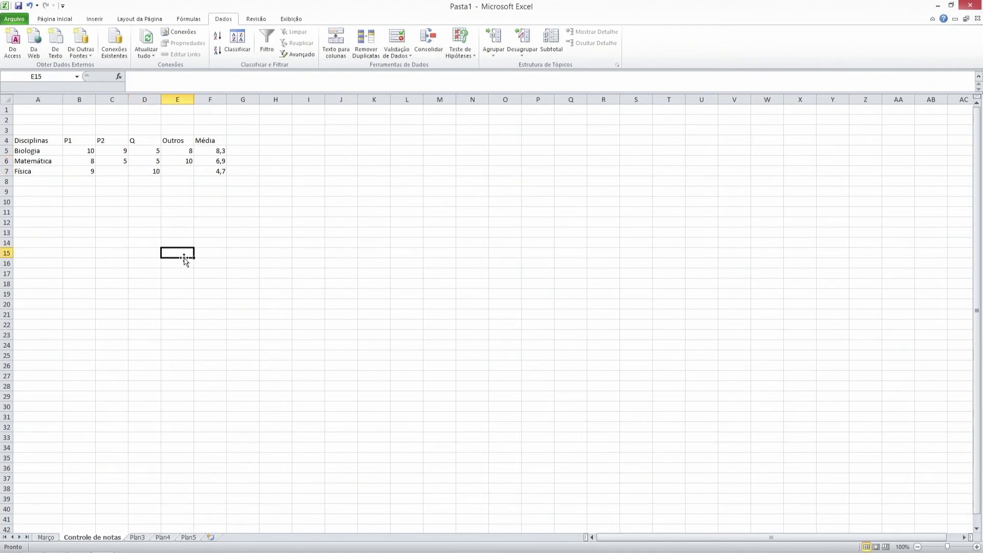
Add the header Aproveitamento in cell G4, beside Média.
left_click(216, 262)
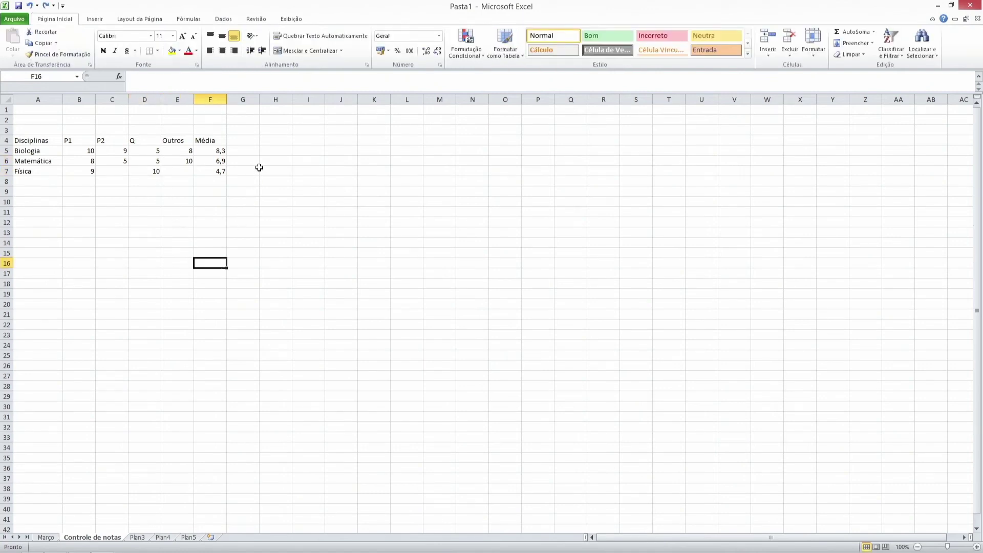
left_click(241, 143)
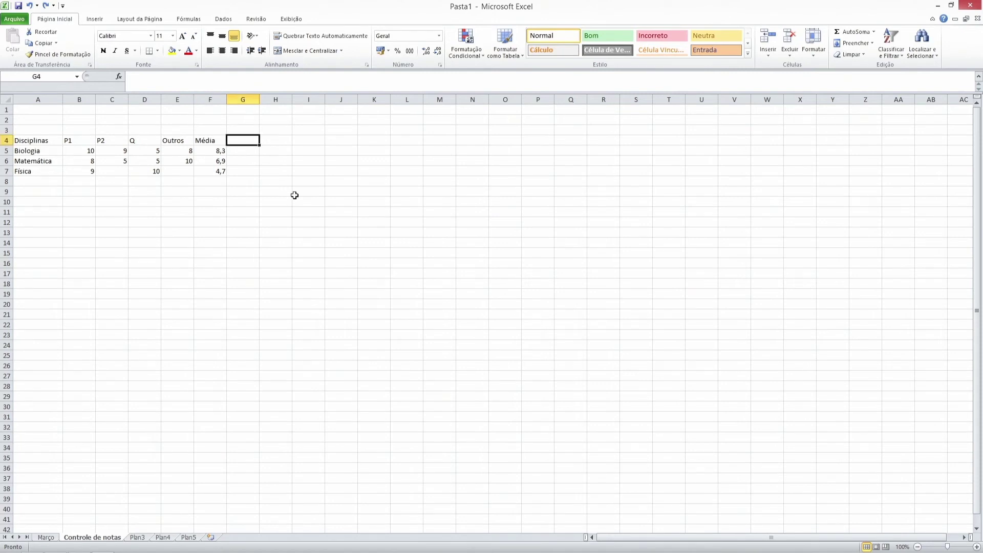
type("Apro")
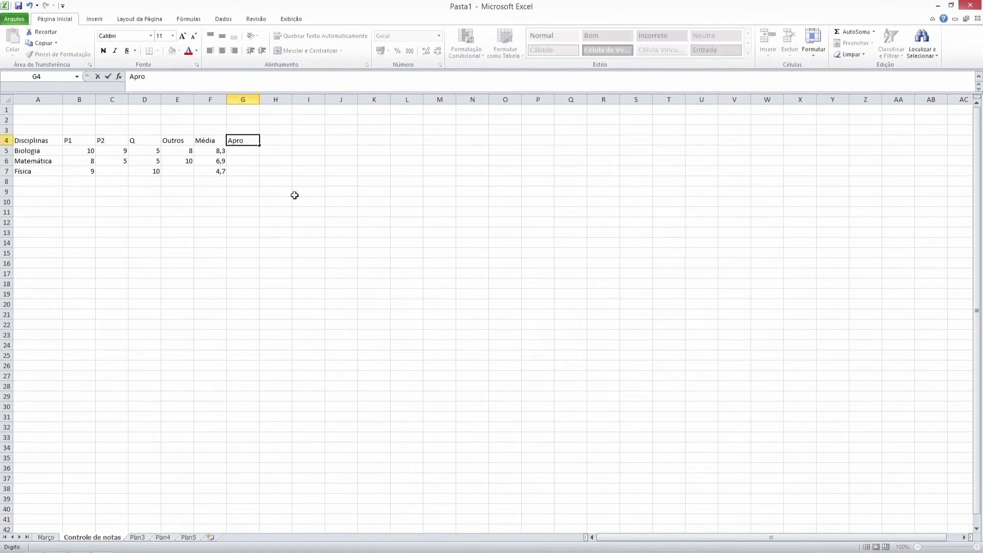
type("veitamento")
key("Return")
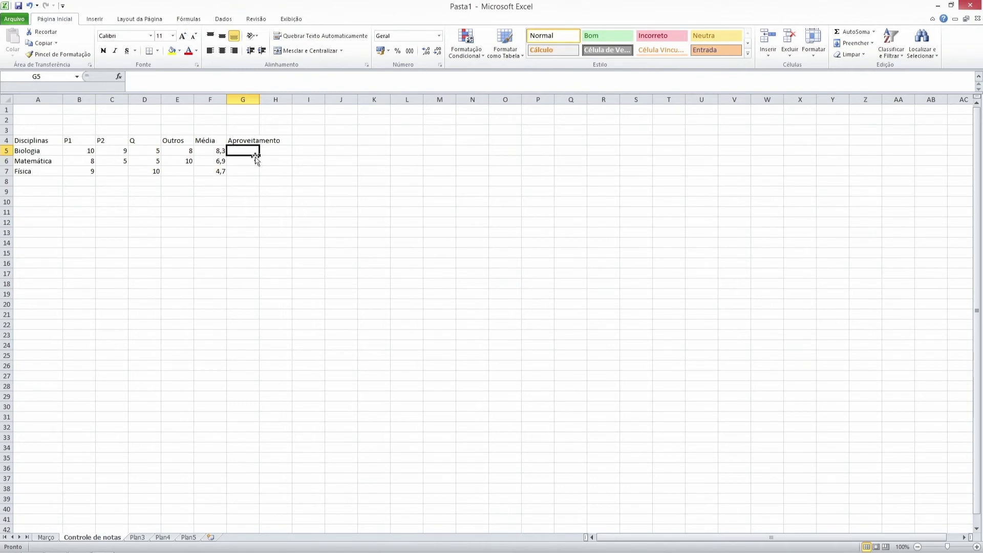
left_click(215, 151)
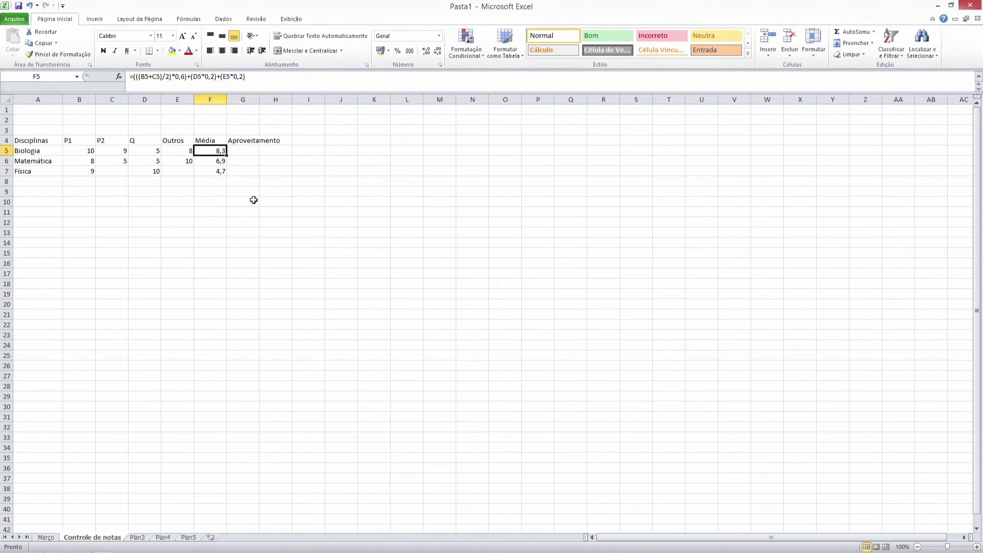
left_click(254, 150)
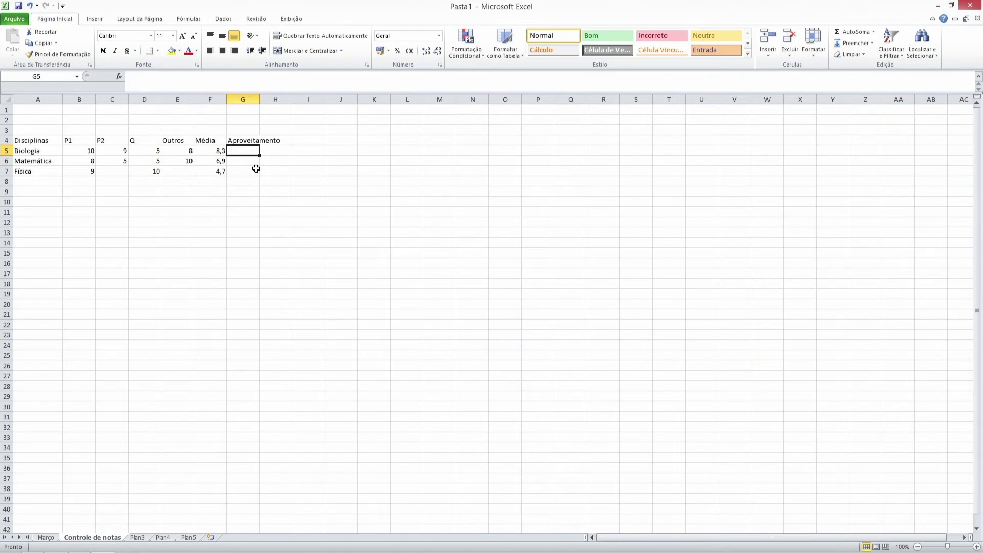
left_click(215, 153)
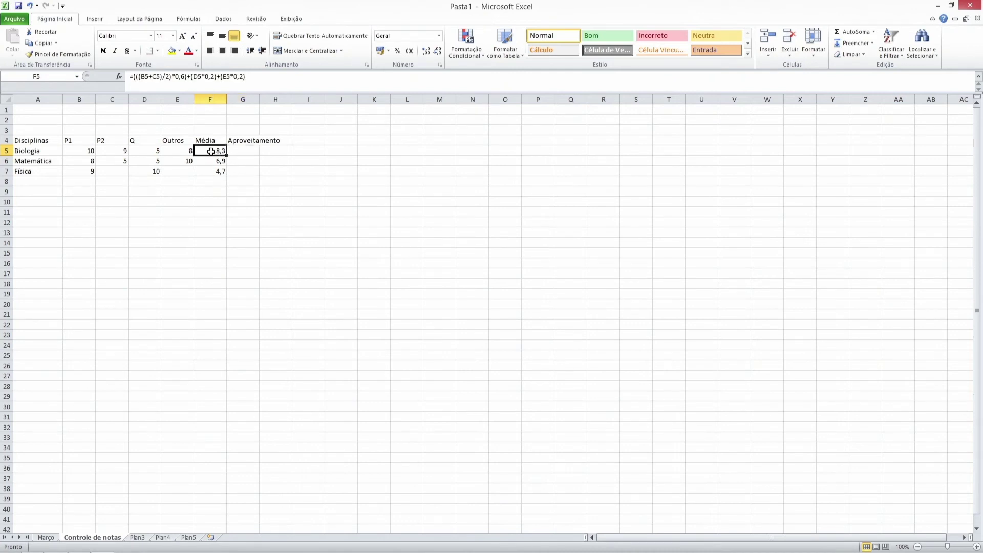
Enter the formula =F5*10 in G5 to calculate Biologia's Aproveitamento from its Média.
left_click(250, 149)
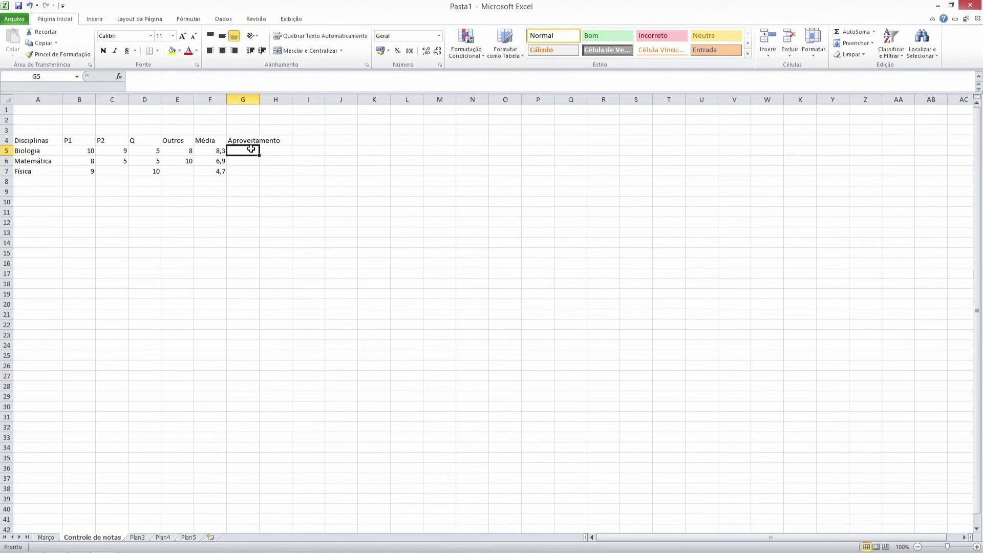
type("=")
left_click(214, 151)
type("*")
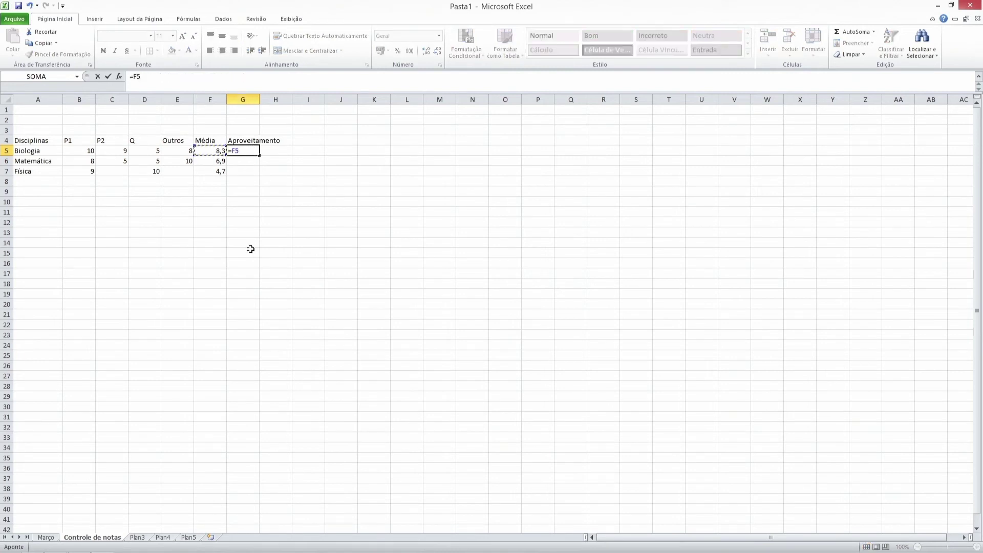
key("Return")
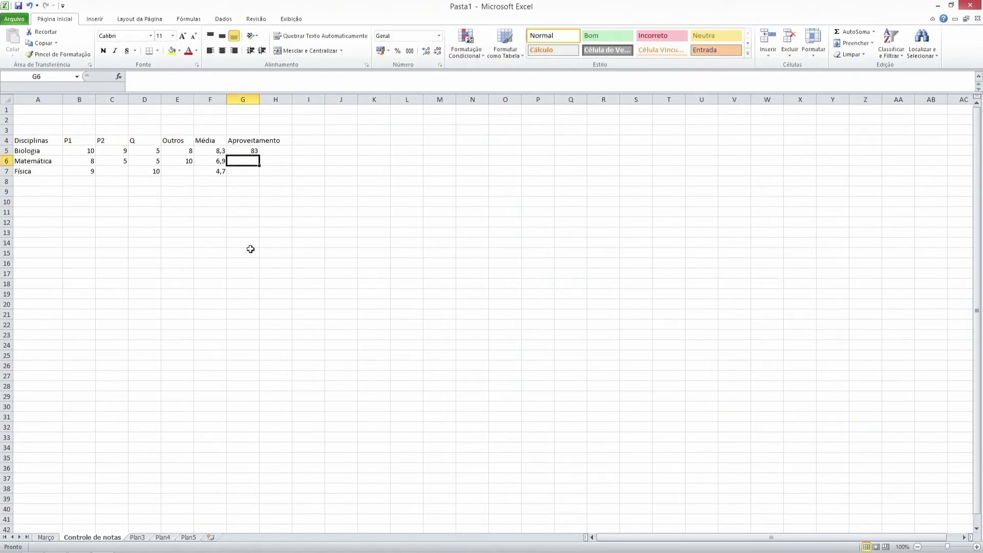
Fill the Aproveitamento formula from G5 down to G7 and inspect the copied formulas.
left_click(245, 152)
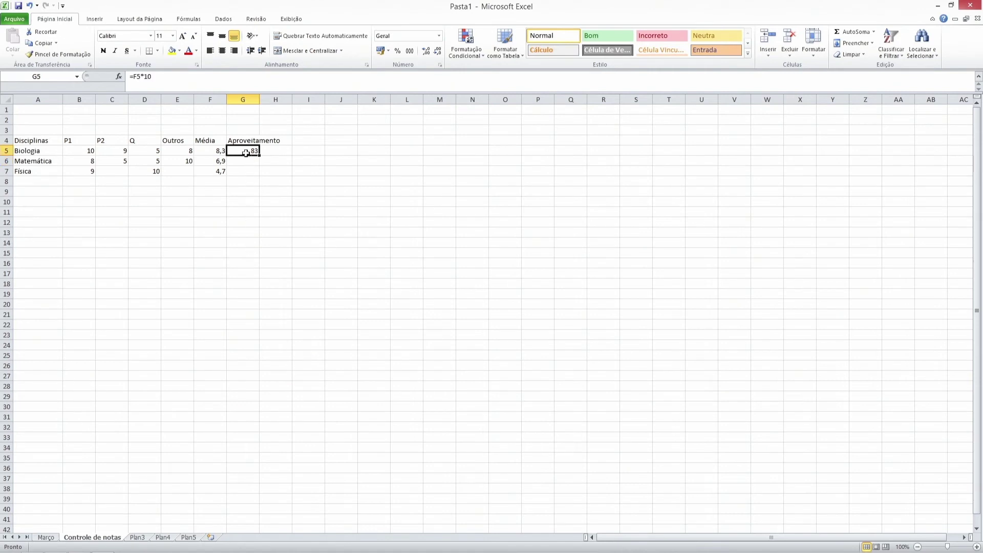
left_click_drag(259, 155, 259, 176)
left_click(265, 204)
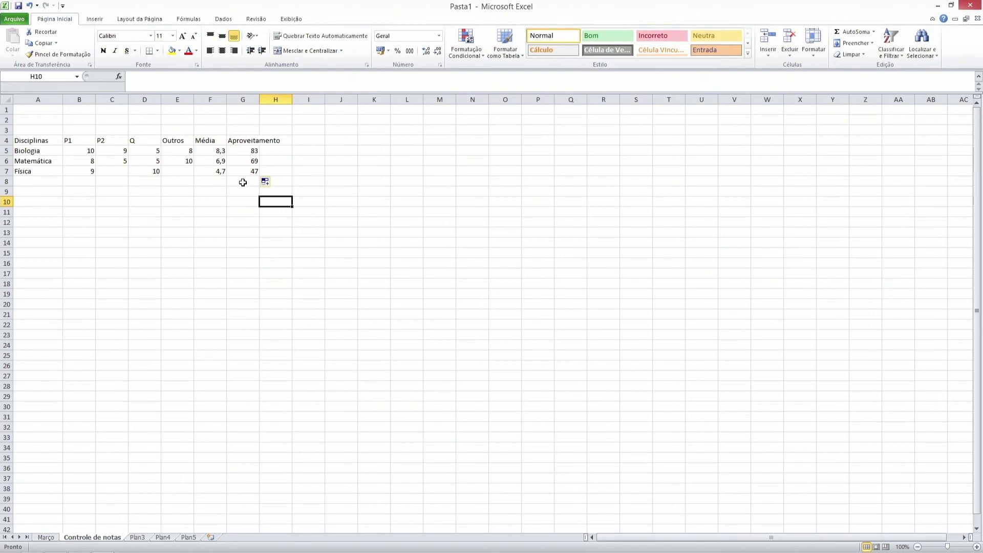
left_click_drag(243, 152, 261, 177)
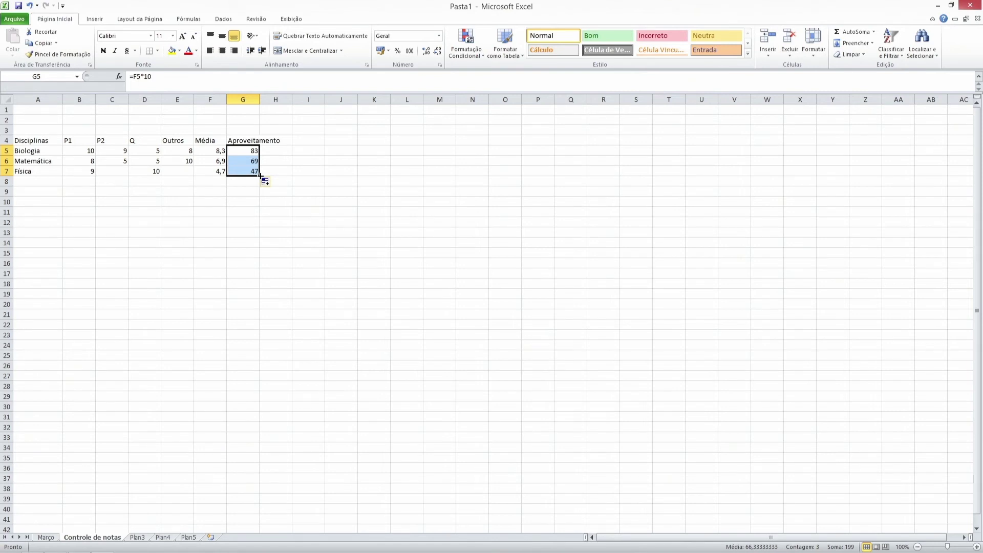
left_click(245, 170)
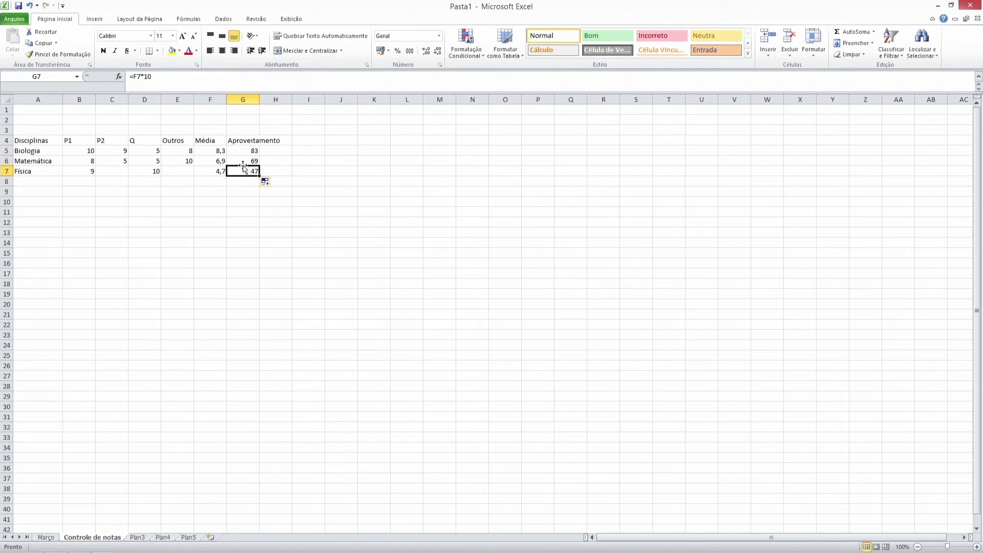
left_click(244, 150)
Insert a 2D clustered column chart from the discipline names in A5:A7 and the Aproveitamento values in G5:G7.
left_click_drag(35, 151, 38, 169)
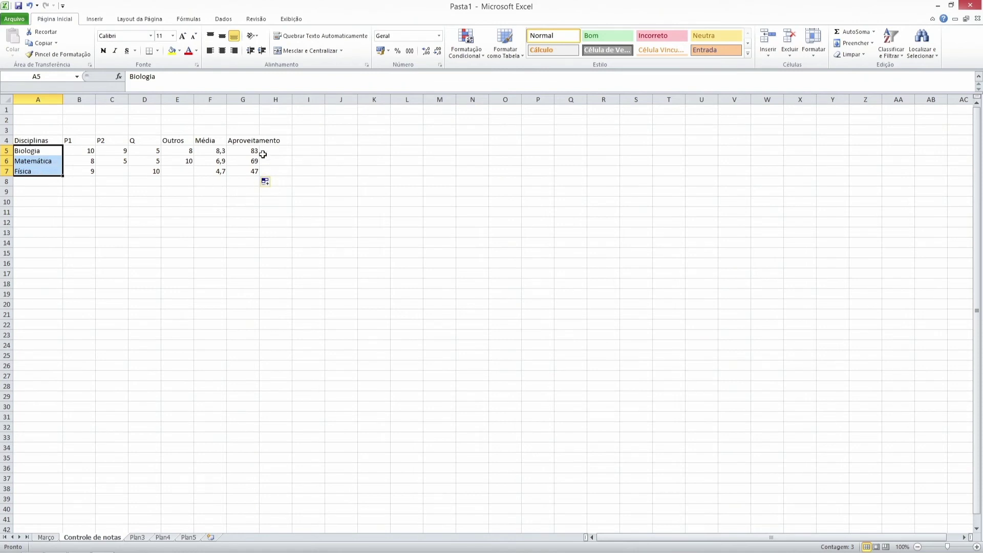
left_click_drag(251, 150, 250, 171)
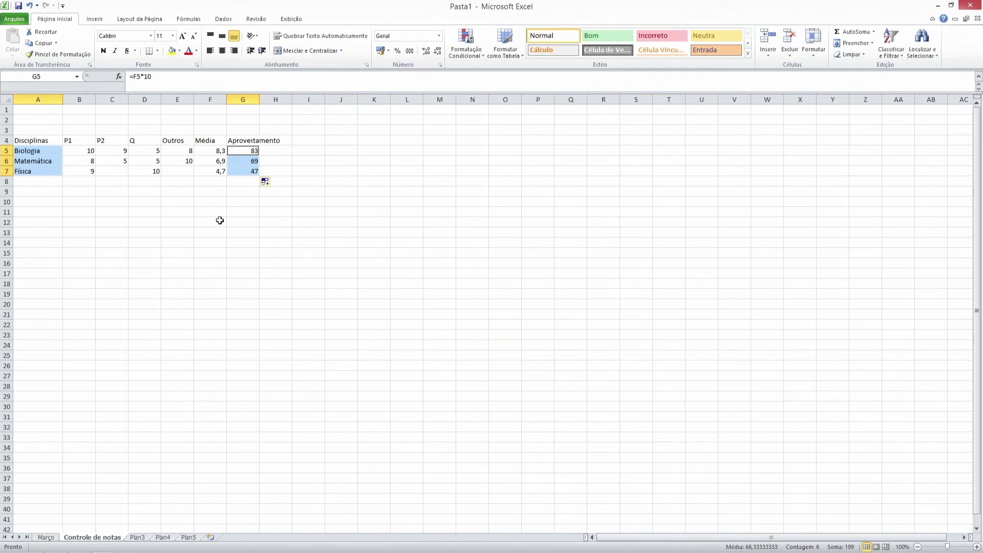
left_click(95, 19)
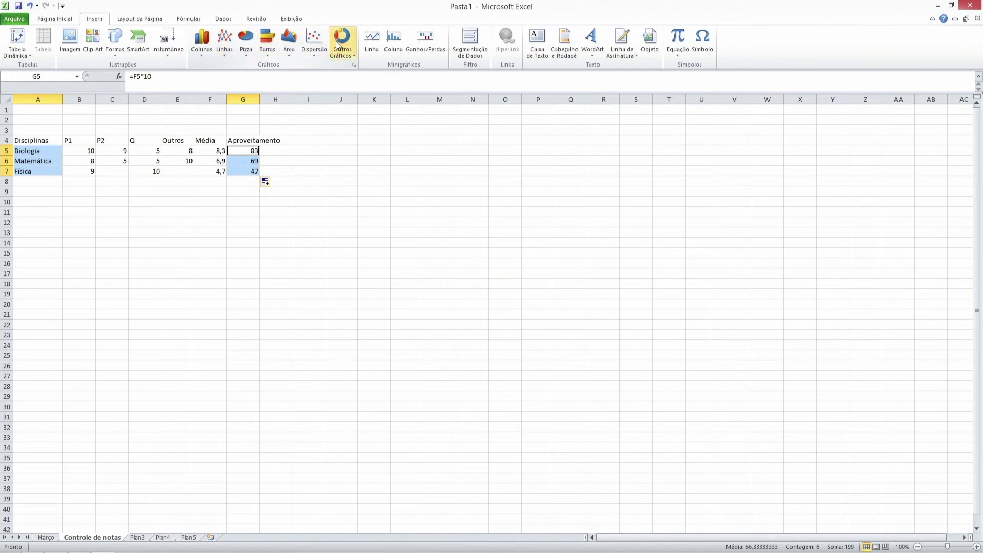
left_click(203, 52)
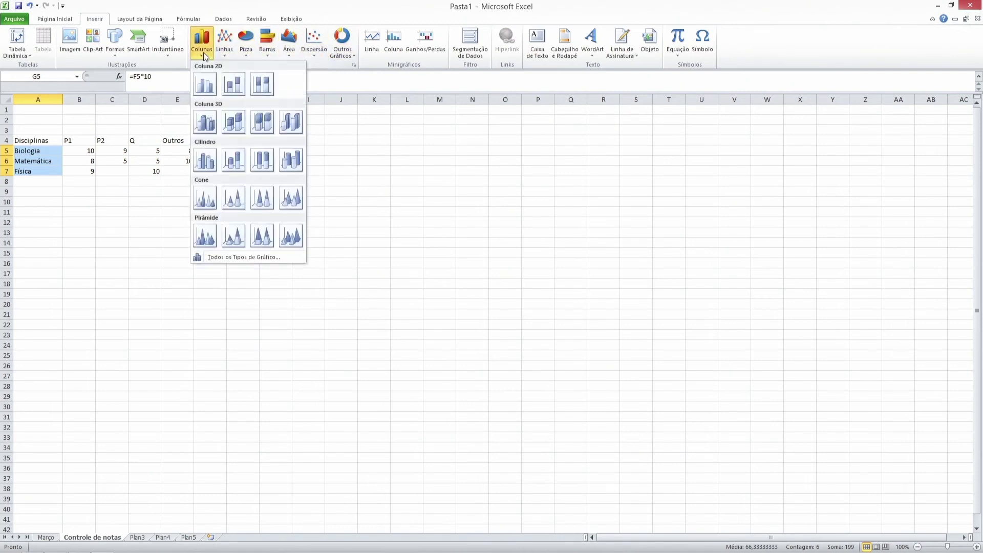
left_click(205, 88)
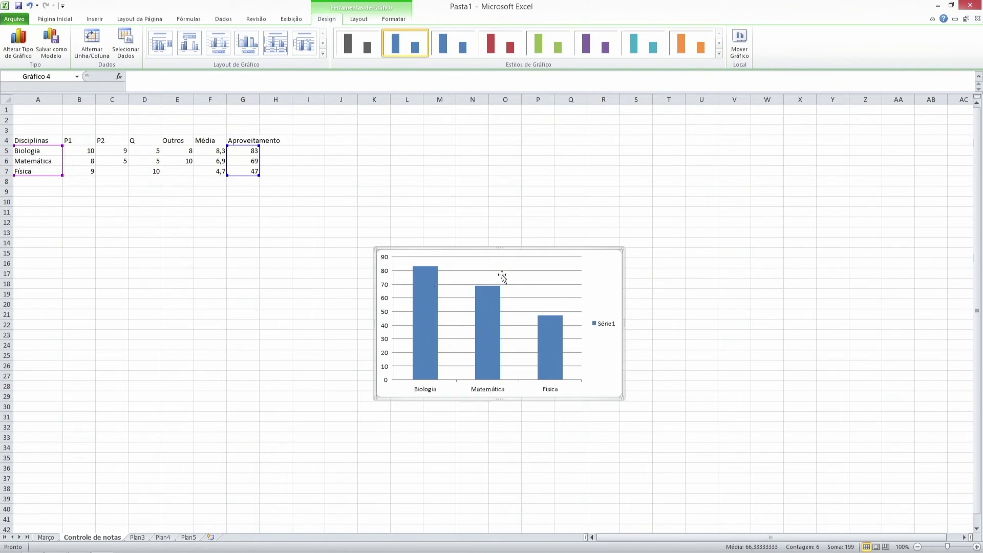
Look through the fill and alt text options for formatting the Aproveitamento chart's area, leaving them as they are.
right_click(601, 274)
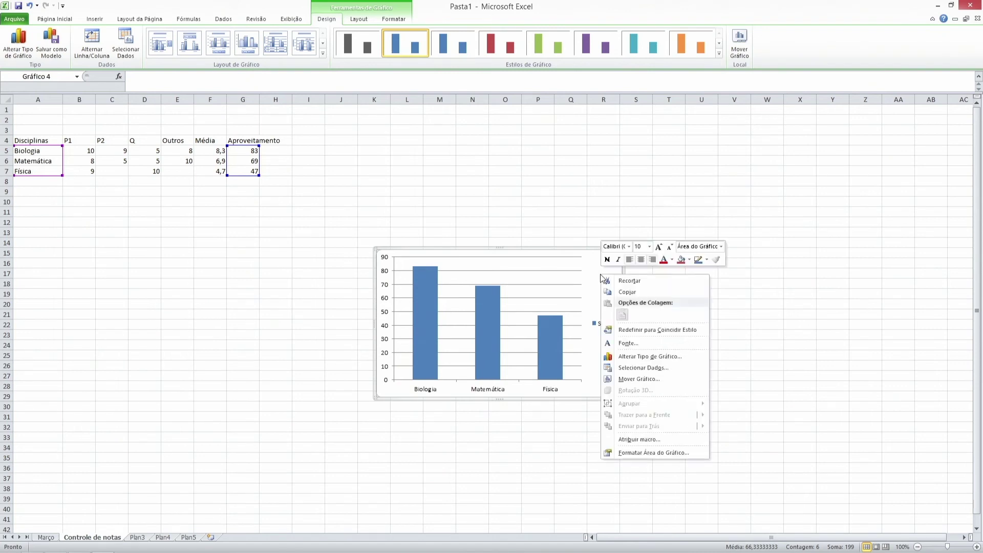
left_click(677, 454)
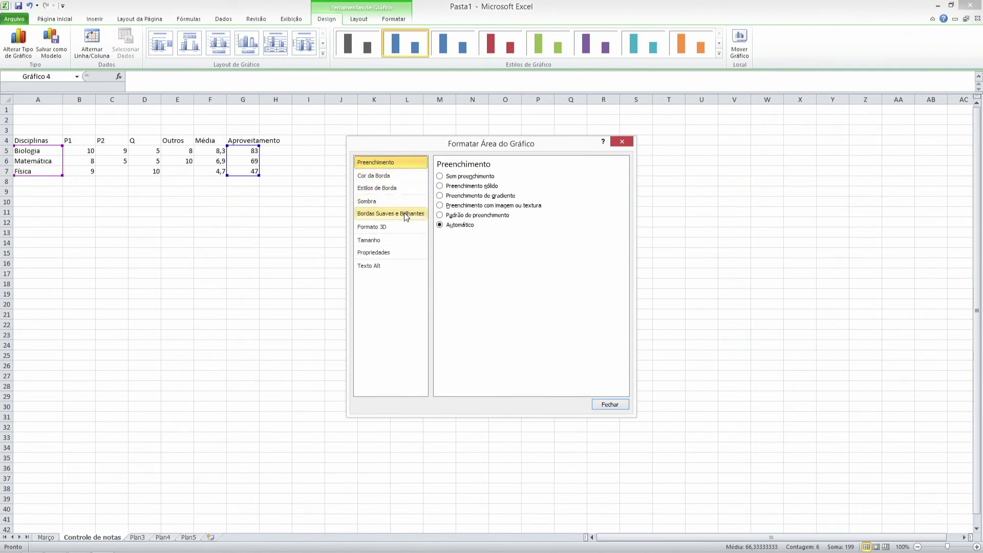
left_click(403, 267)
left_click(388, 163)
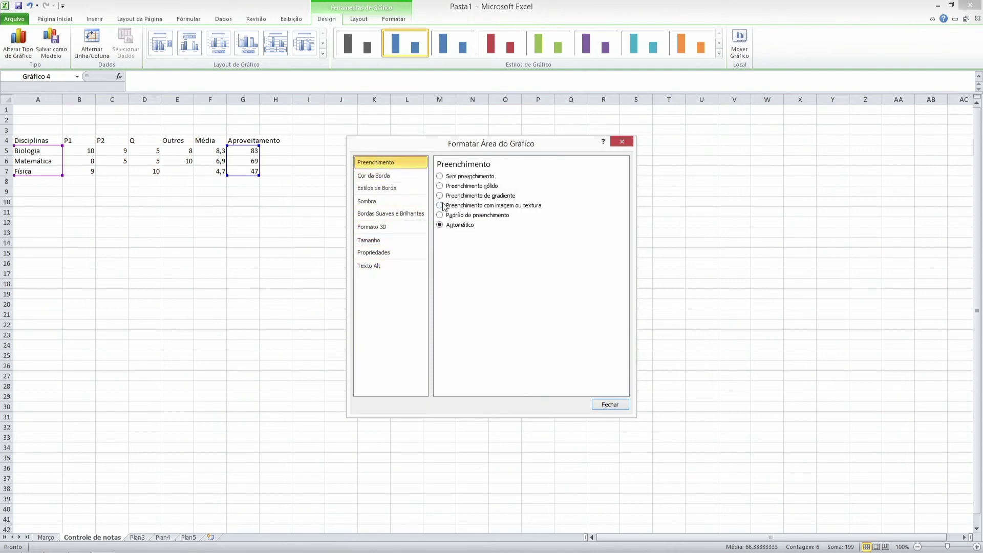
left_click(608, 411)
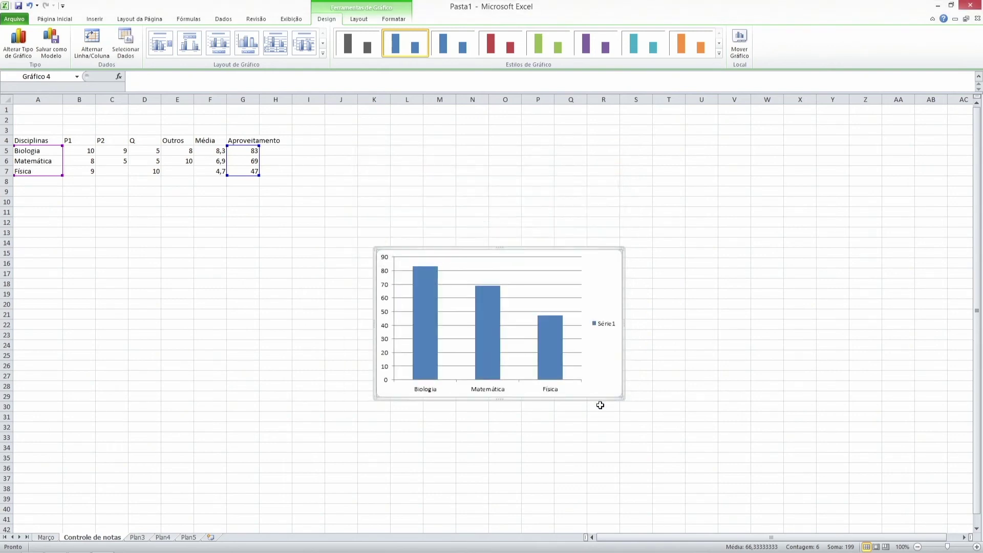
left_click(398, 258)
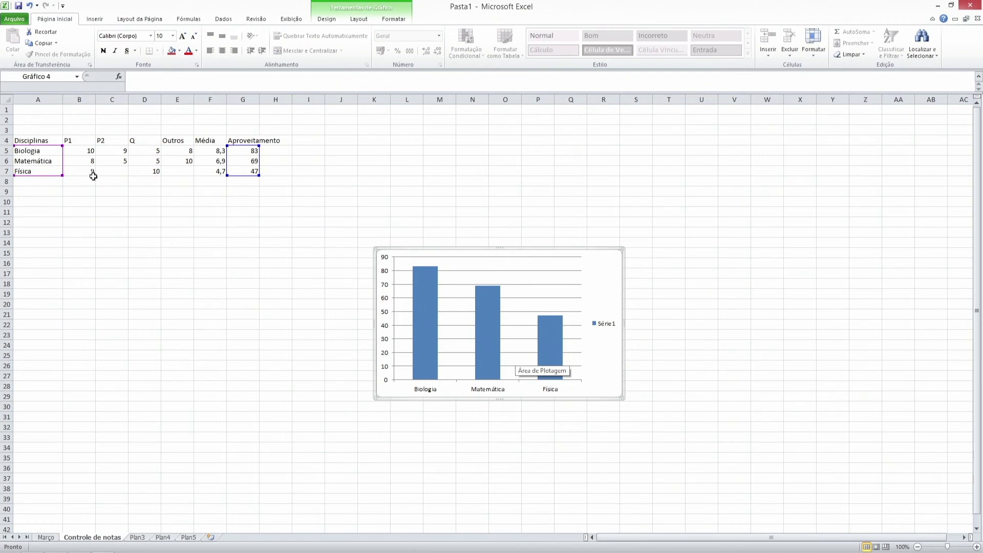
Insert a 2D clustered column chart from A5:C7 and place it below the grade table, beside the Aproveitamento chart.
left_click(40, 152)
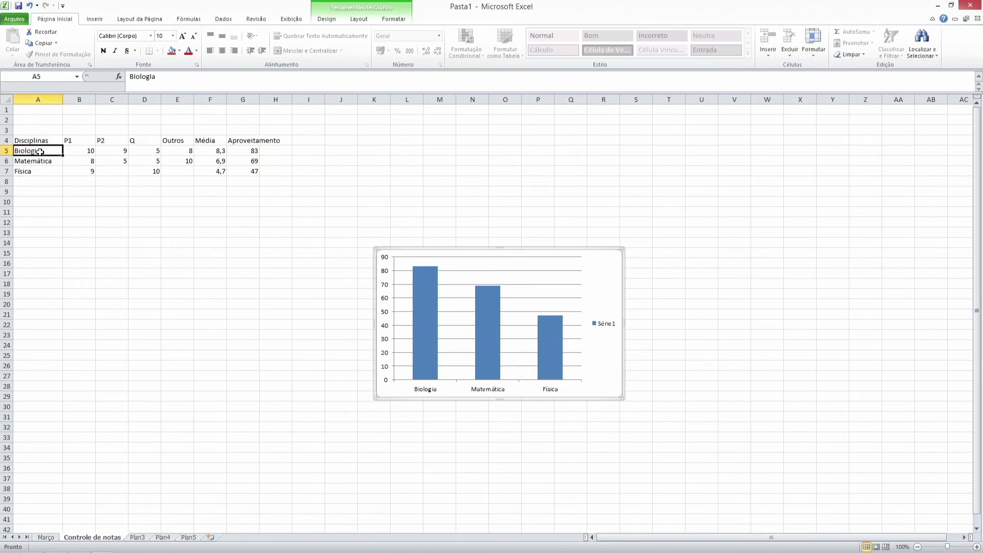
left_click_drag(40, 152, 112, 170)
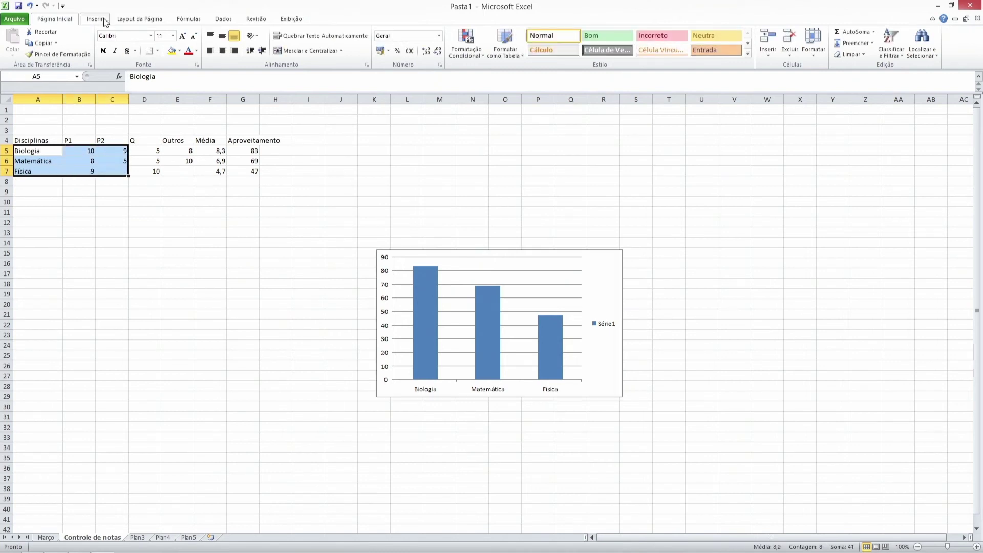
left_click(94, 19)
left_click(203, 46)
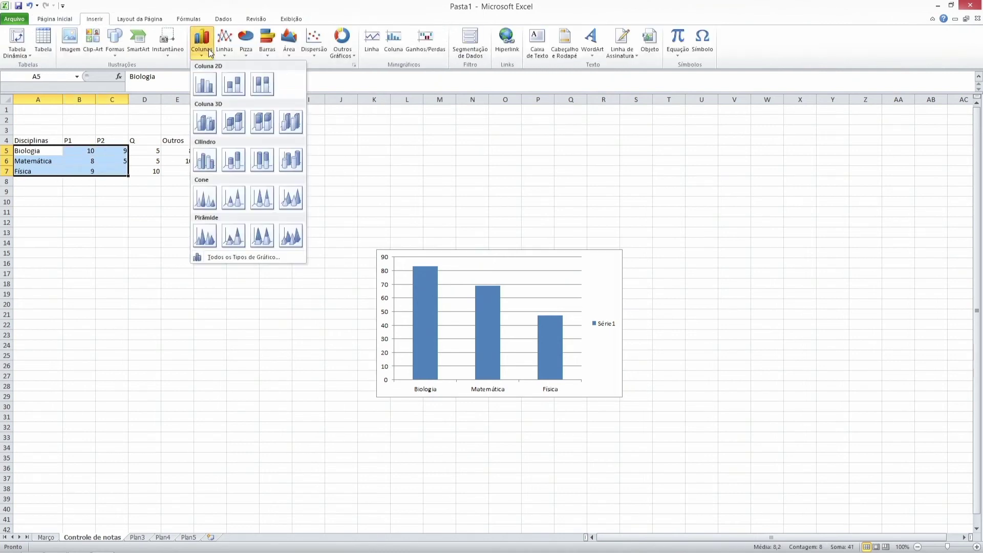
left_click(204, 85)
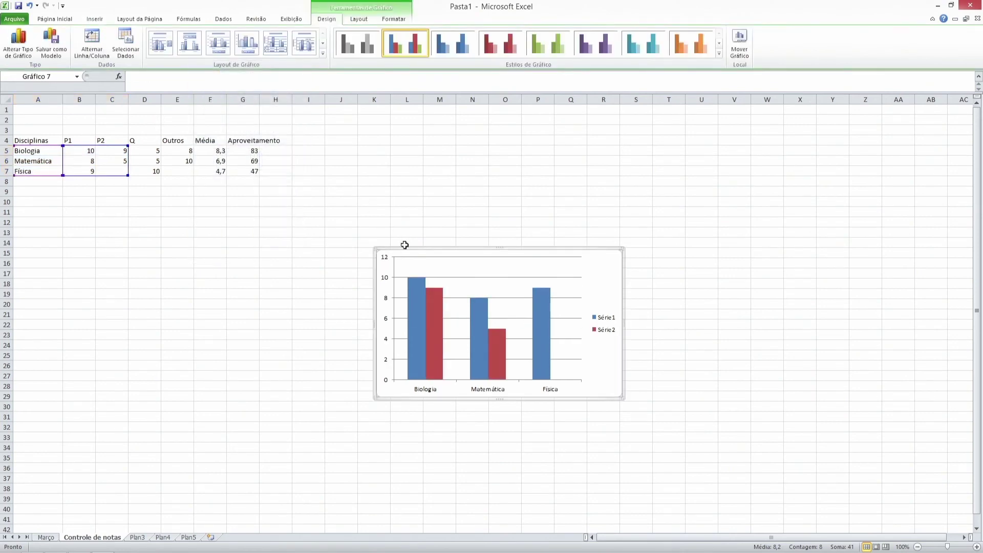
left_click_drag(407, 248, 80, 245)
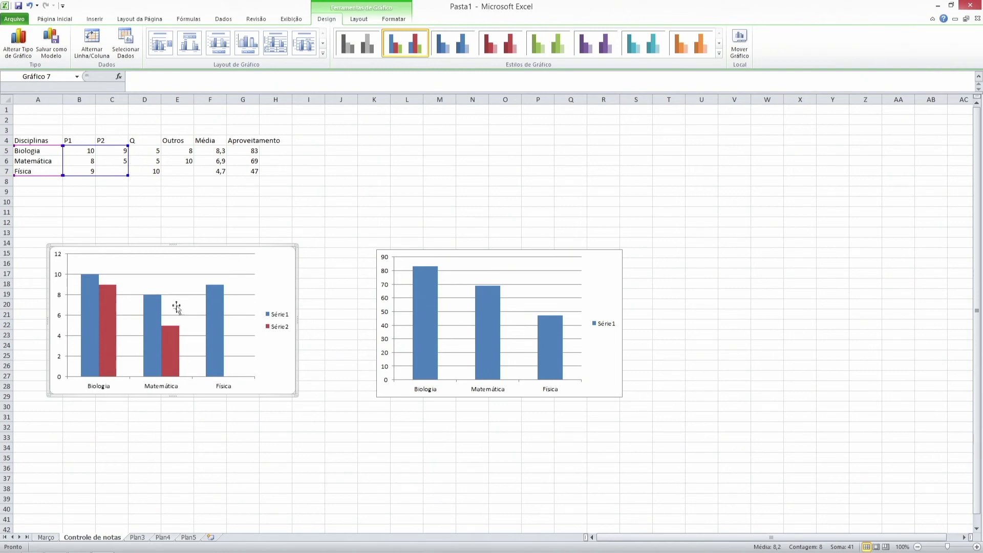
Set the P2 grades to 10 for Matemática in C6 and 5 for Física in C7.
left_click(122, 168)
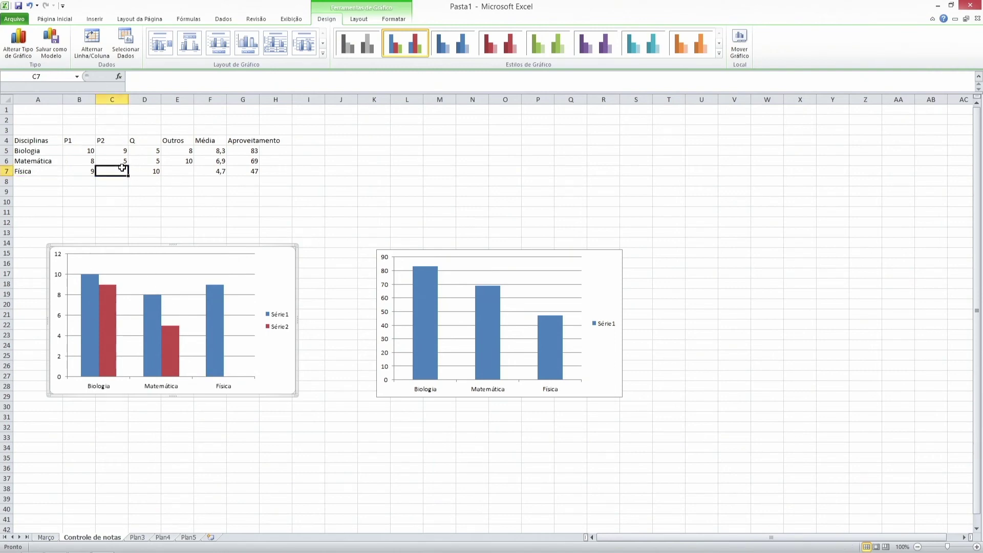
left_click(119, 161)
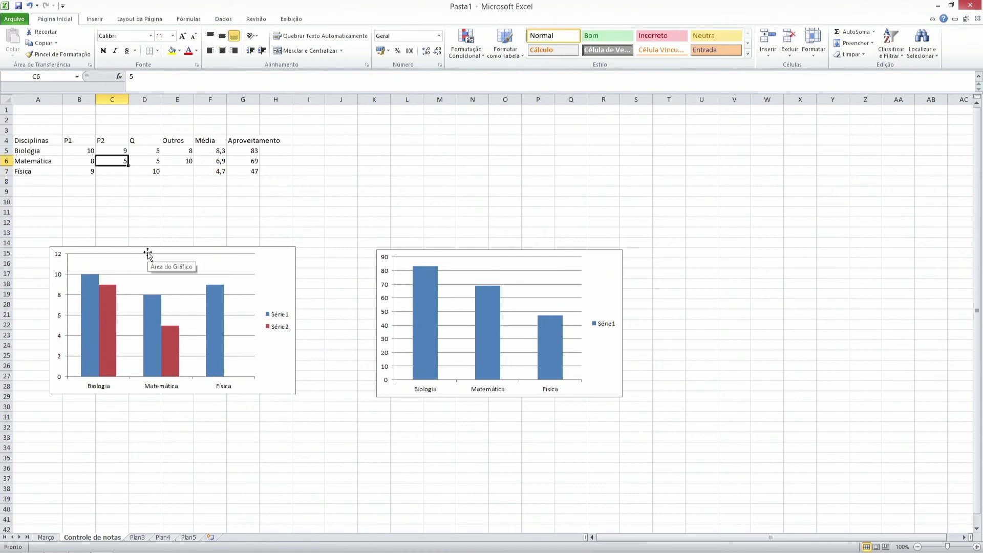
type("10")
key("Return")
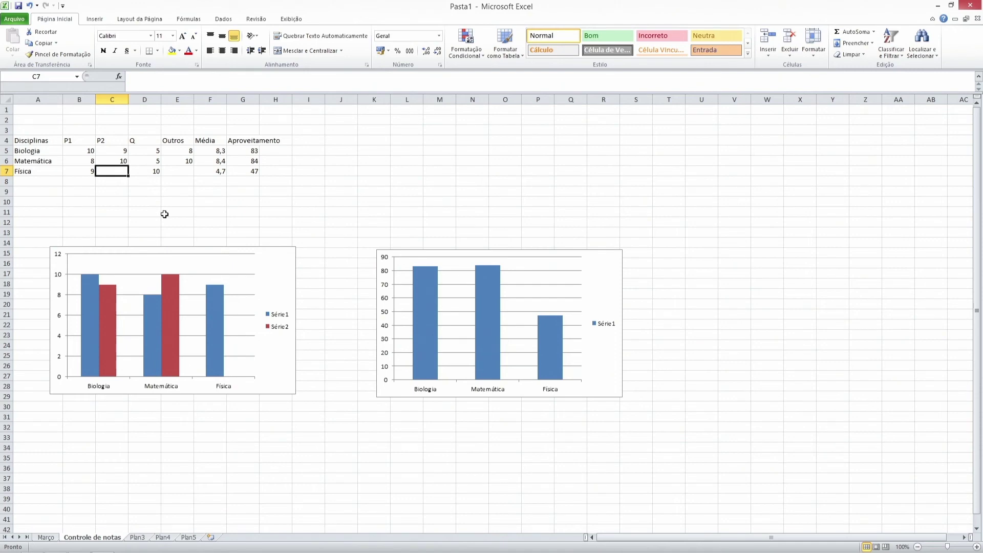
type("5")
key("Return")
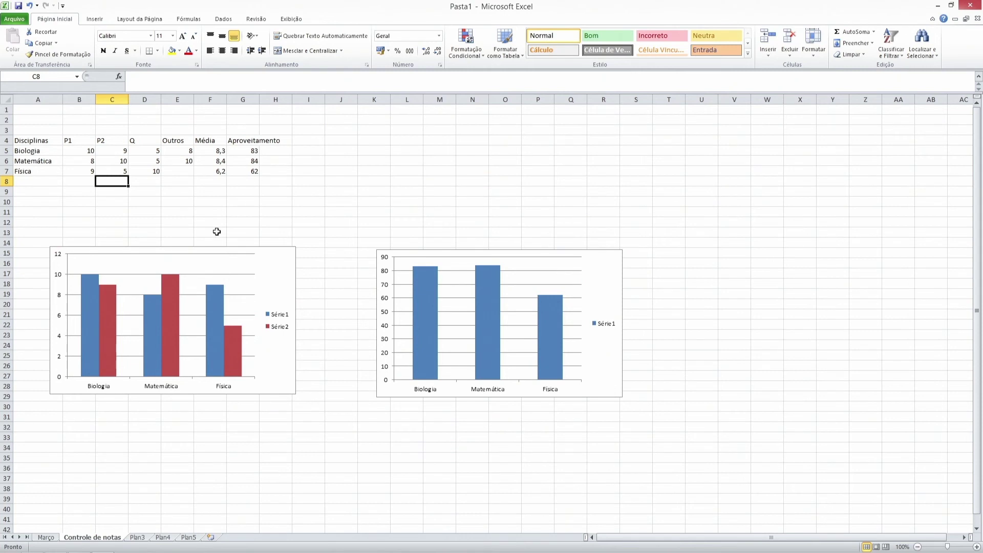
Select the P1 and P2 column chart and review its available layout, formatting and design options.
left_click(266, 285)
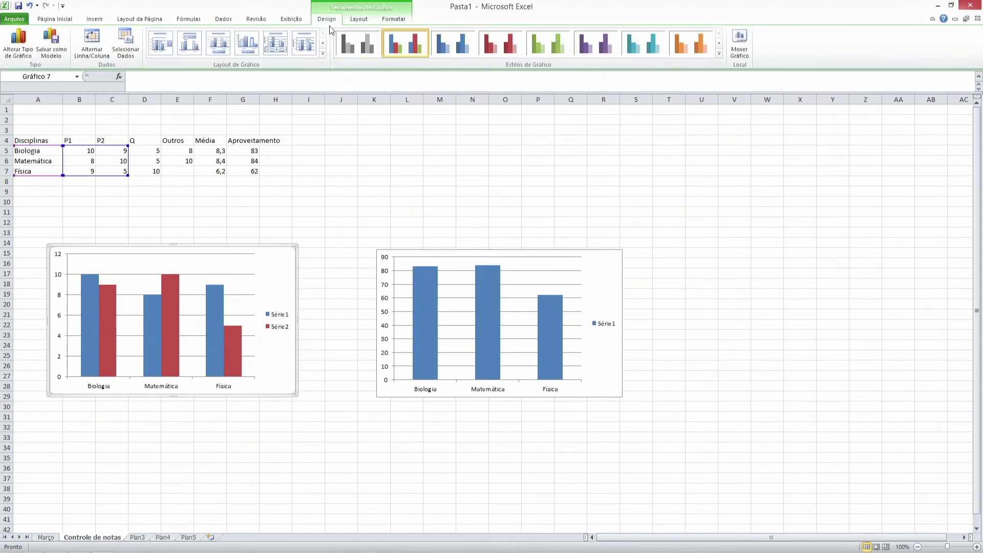
left_click(359, 19)
left_click(393, 19)
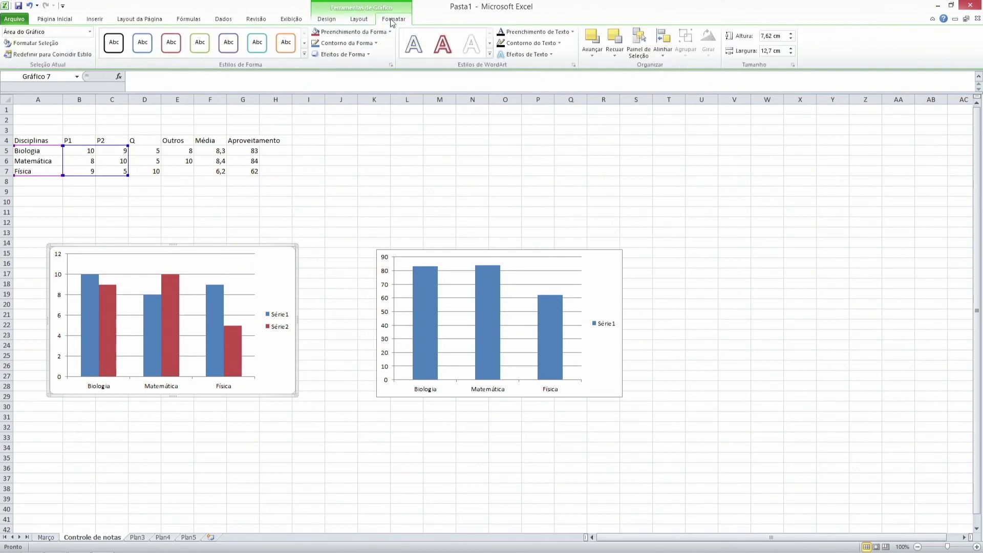
left_click(359, 19)
left_click(323, 20)
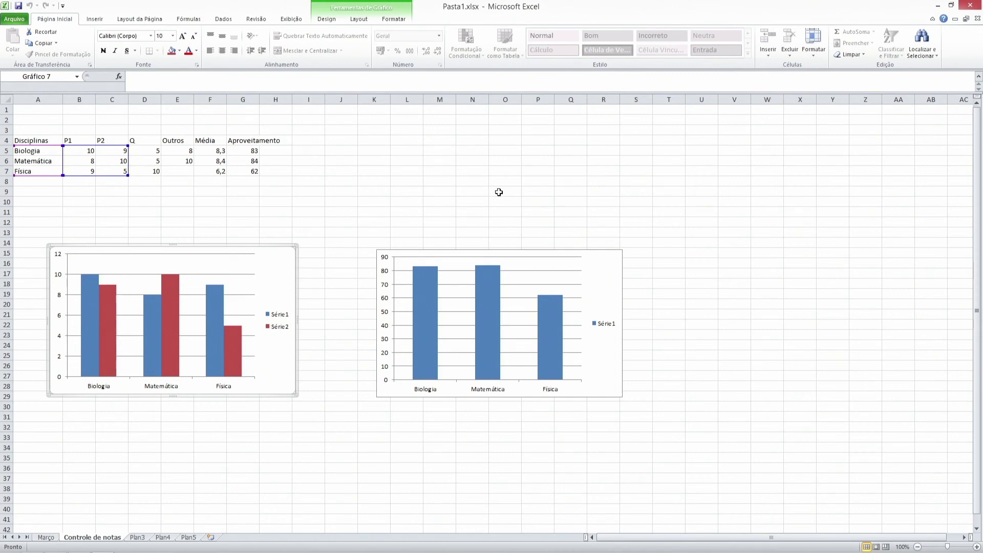
Look over the sheet, preview the selected P1 and P2 chart for printing, and return to the worksheet without printing.
left_click_drag(977, 104, 979, 287)
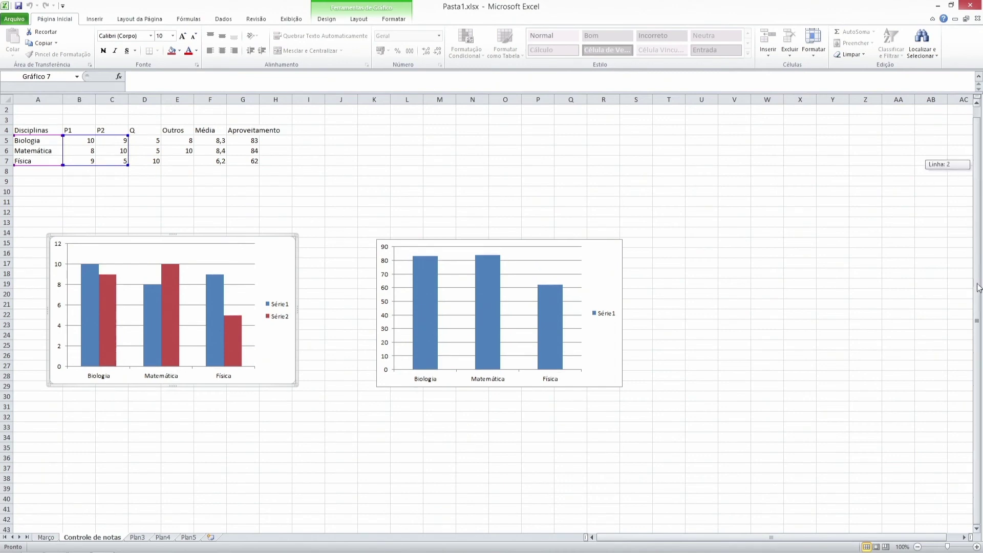
scroll(450, 298, "down", 10)
scroll(451, 298, "up", 8)
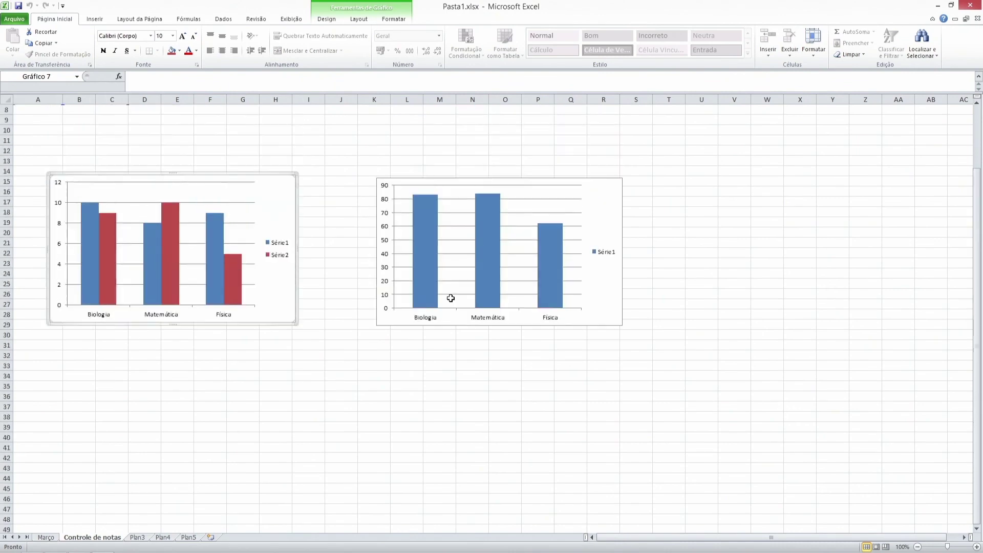
scroll(451, 298, "up", 2)
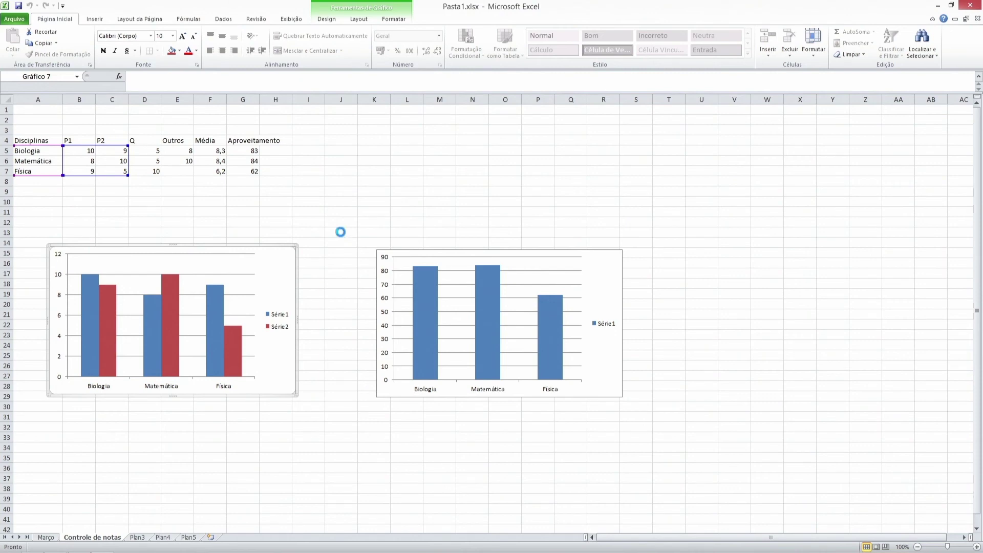
key("ctrl+p")
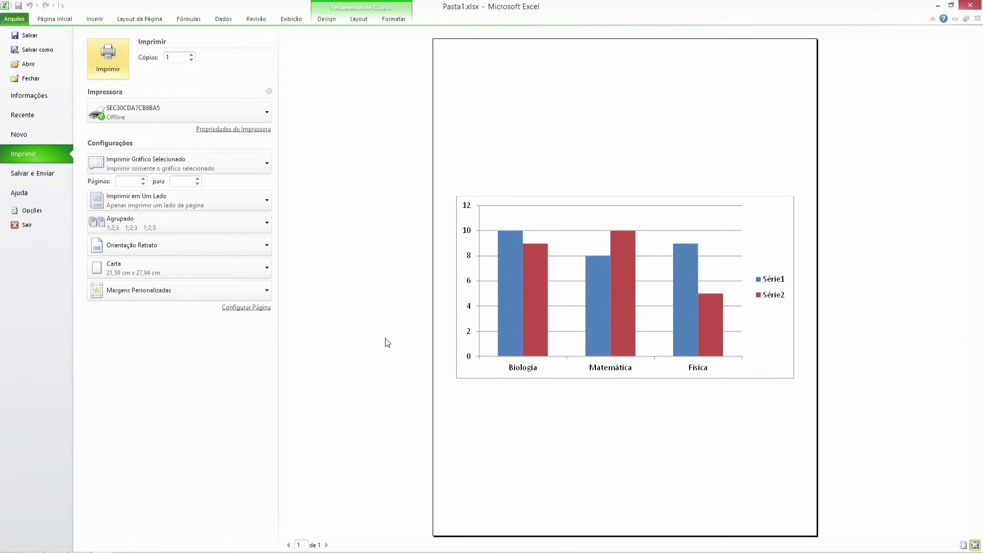
key("Escape")
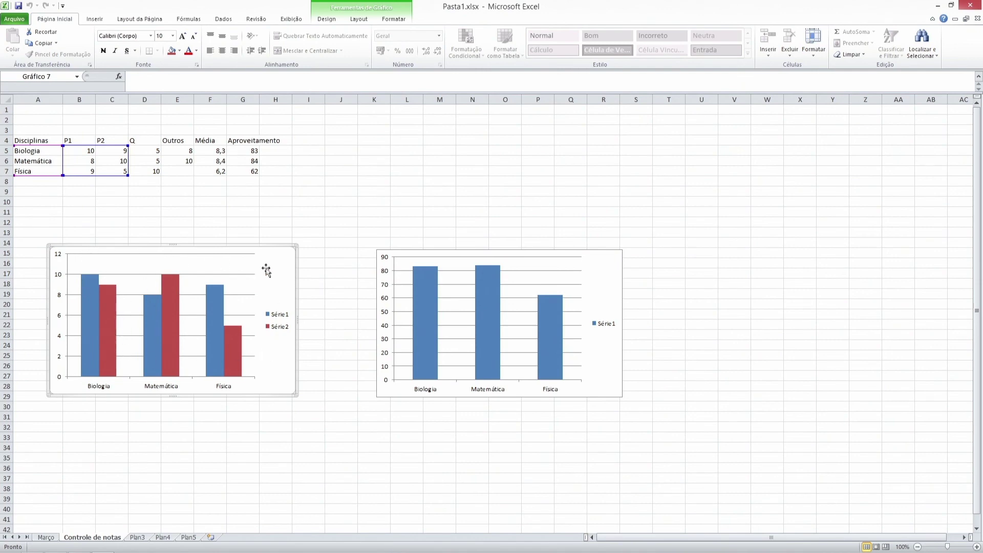
mouse_move(214, 350)
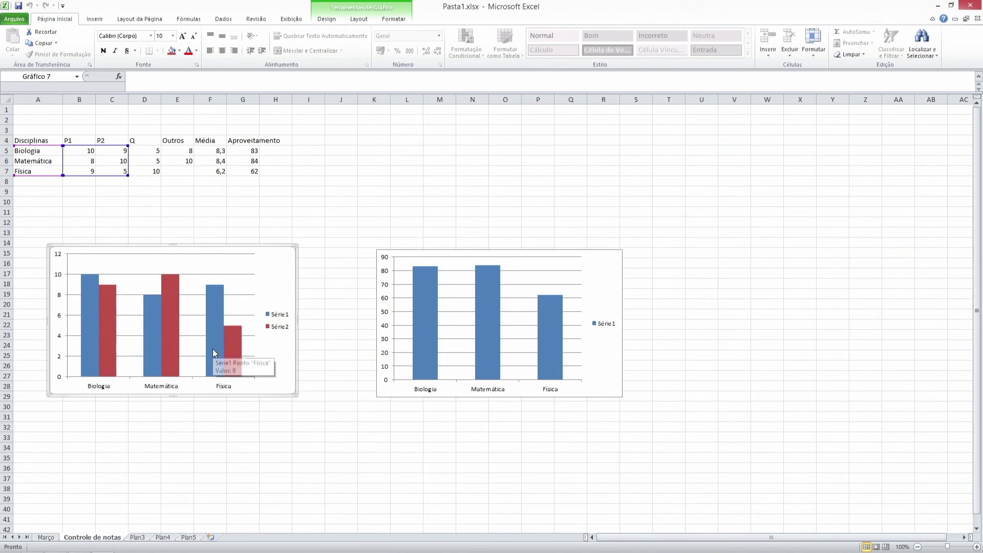
Preview the whole sheet for printing, check both pages, and return to the worksheet to examine its page-break lines.
left_click(360, 172)
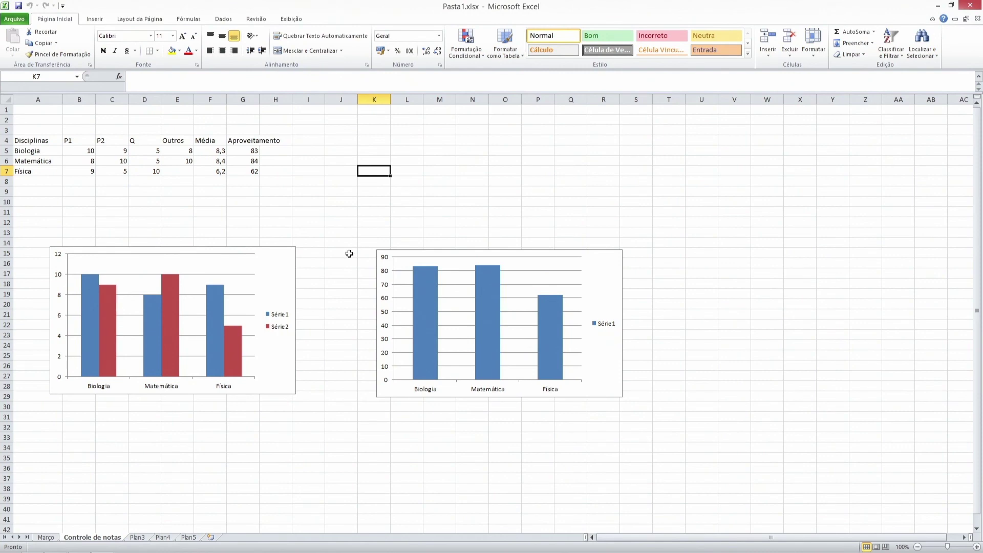
key("ctrl+p")
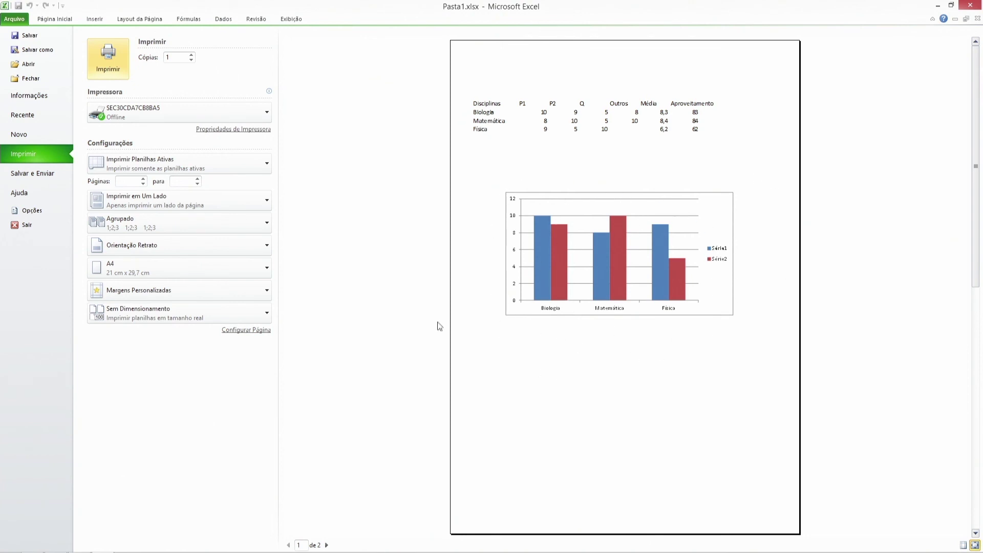
left_click(326, 545)
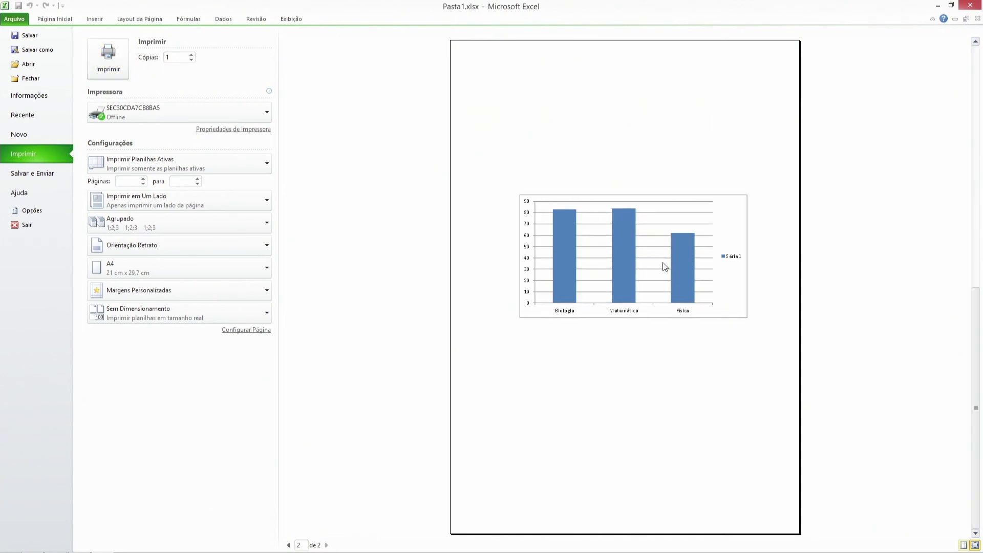
left_click(288, 545)
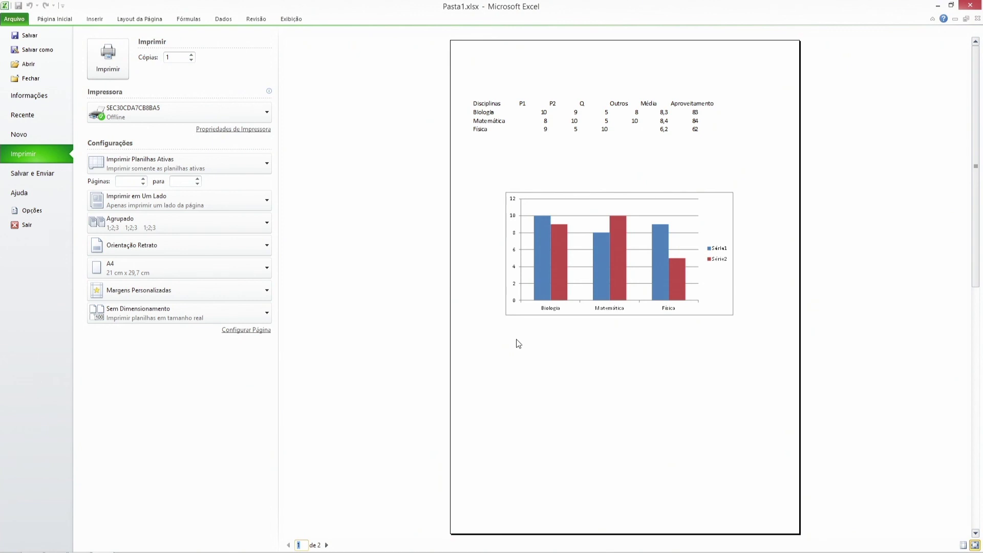
key("Escape")
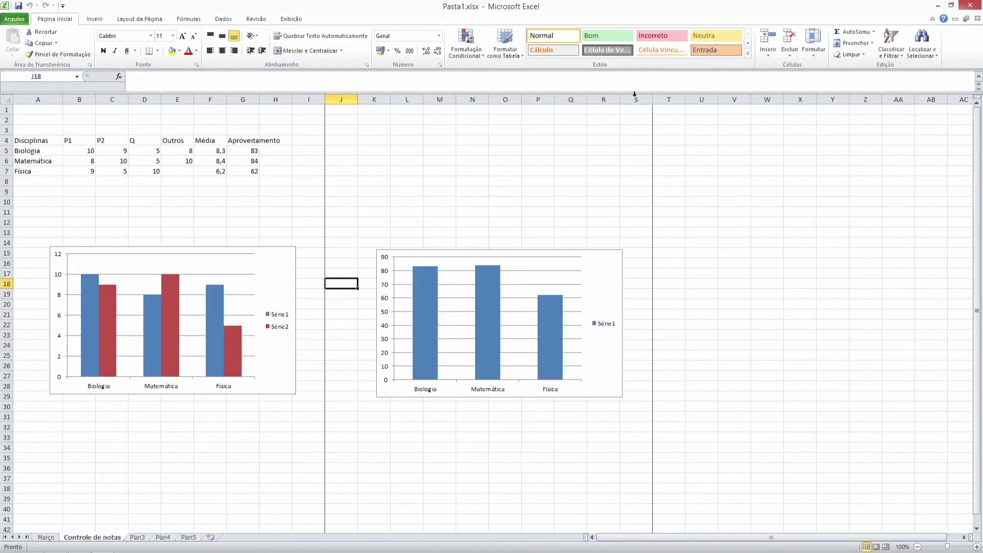
scroll(342, 212, "down", 9)
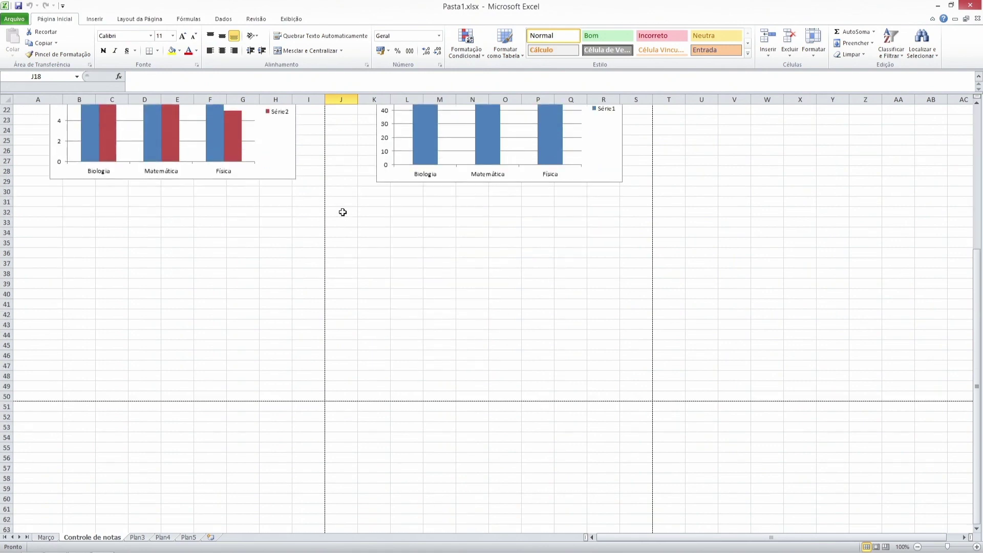
scroll(370, 350, "down", 3)
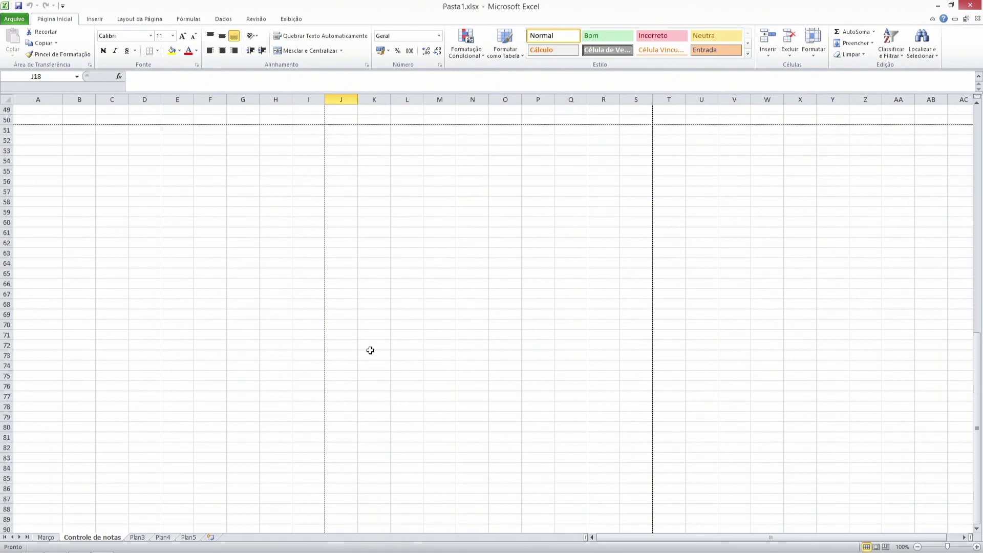
scroll(370, 350, "up", 12)
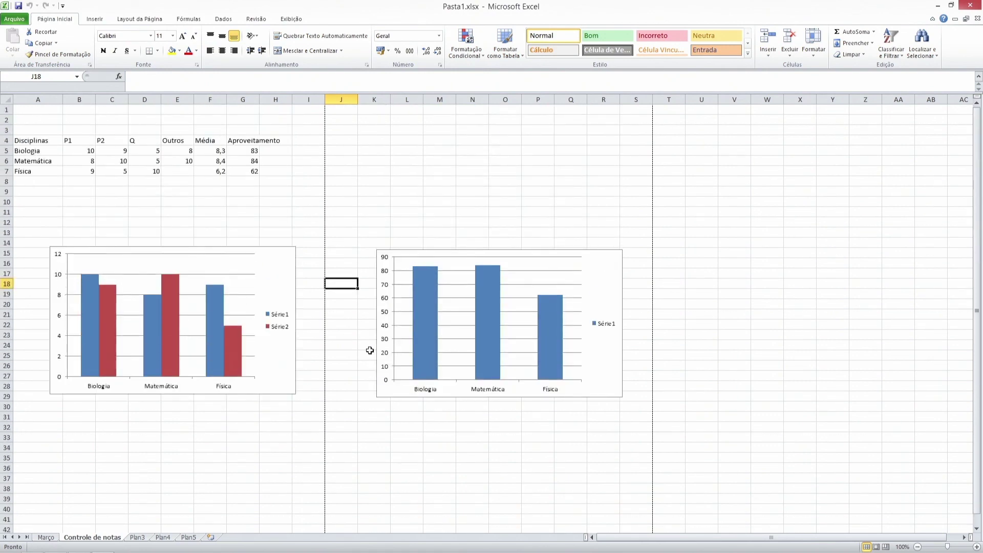
Move the Aproveitamento chart directly below the P1 and P2 chart, starting around row 30 within the first printed page.
left_click(429, 298)
left_click_drag(446, 246, 87, 413)
scroll(343, 367, "down", 4)
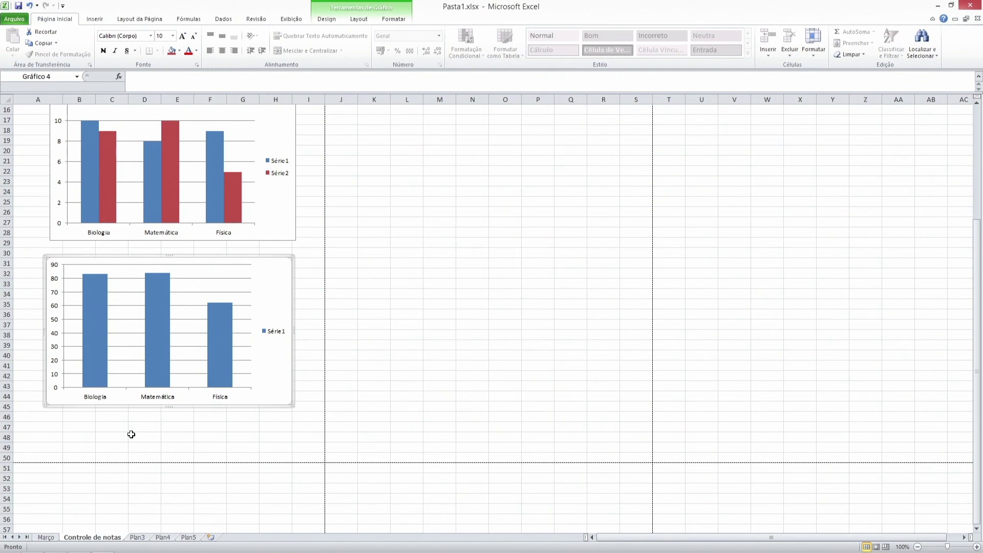
Shift the P1 and P2 chart slightly up to start near row 13, and check the rearranged sheet in the print preview.
scroll(132, 432, "up", 2)
scroll(131, 434, "up", 2)
left_click(138, 247)
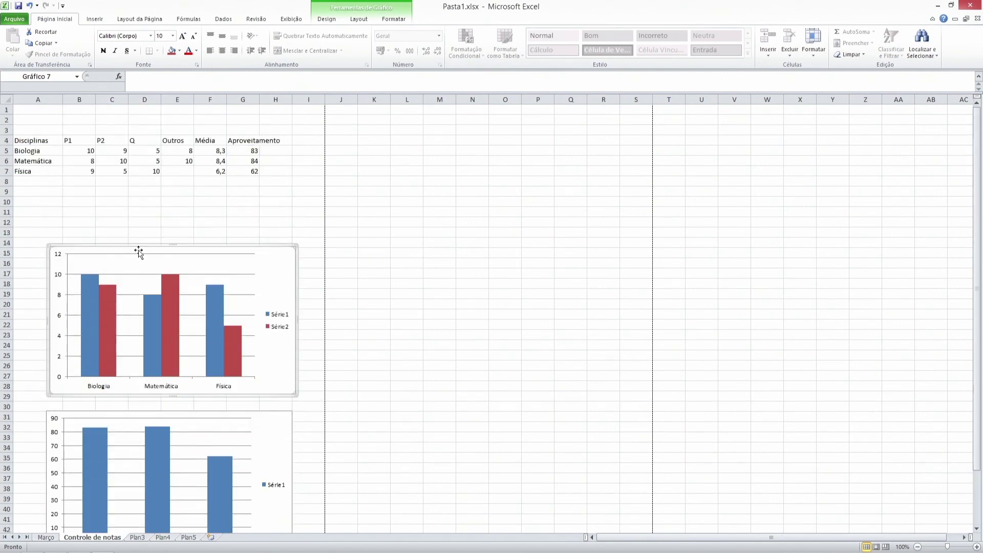
left_click_drag(138, 245, 137, 229)
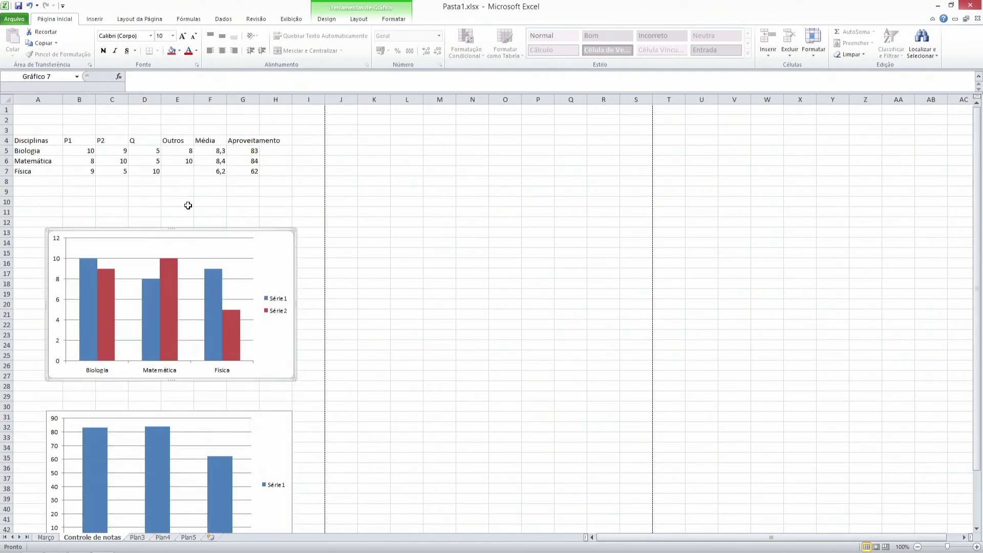
left_click(188, 205)
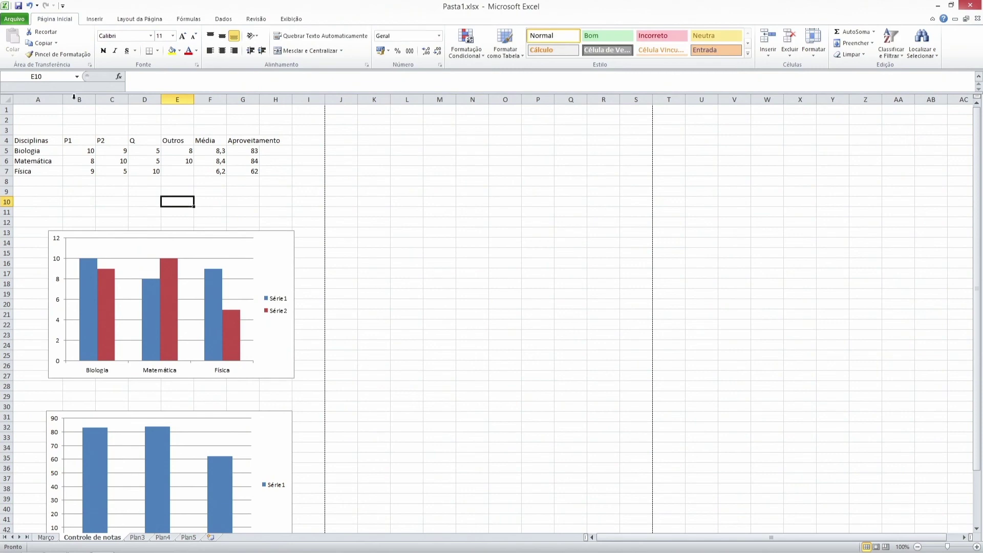
left_click(15, 19)
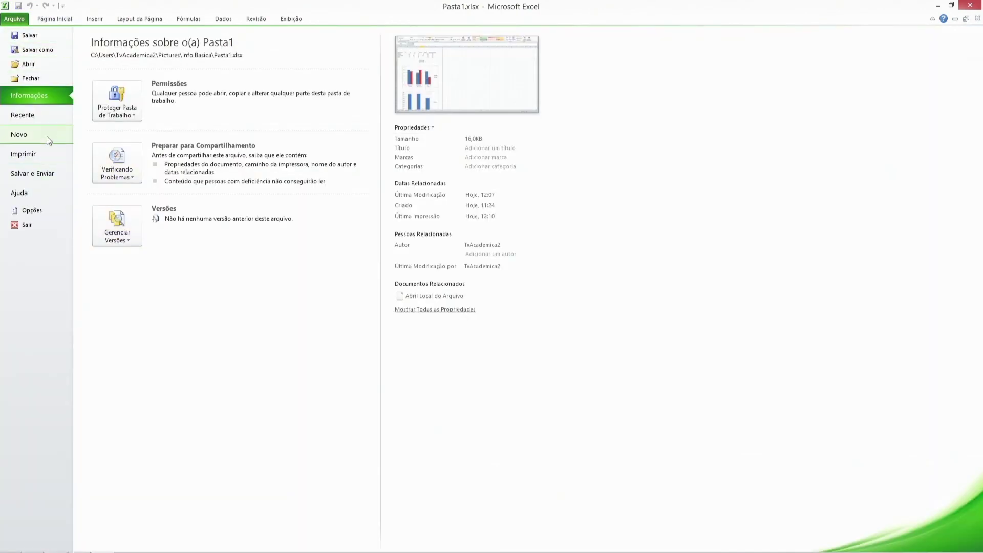
left_click(48, 150)
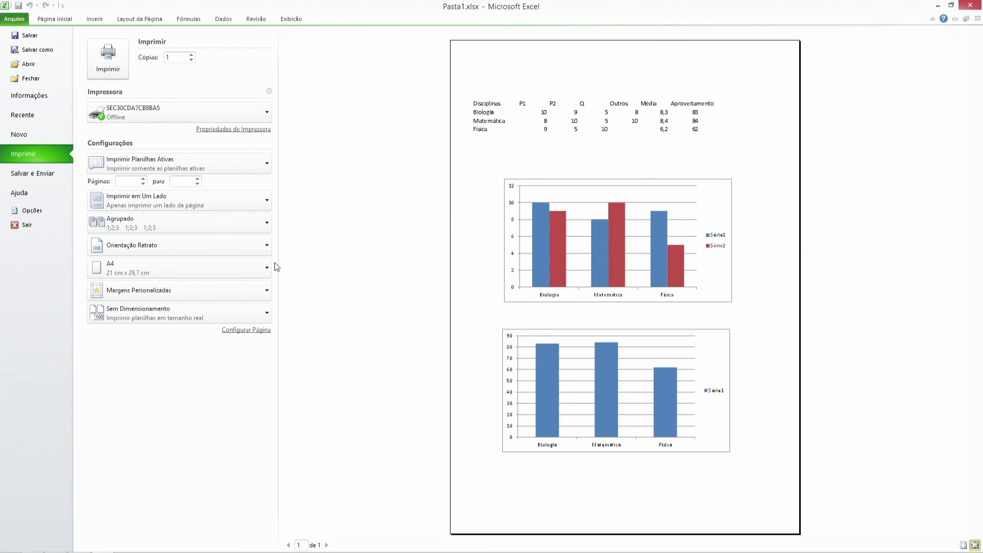
Save the Controle de notas sheet as the PDF file Pasta1.pdf in the Info Basica folder and look over the opened document.
left_click(50, 51)
left_click(110, 205)
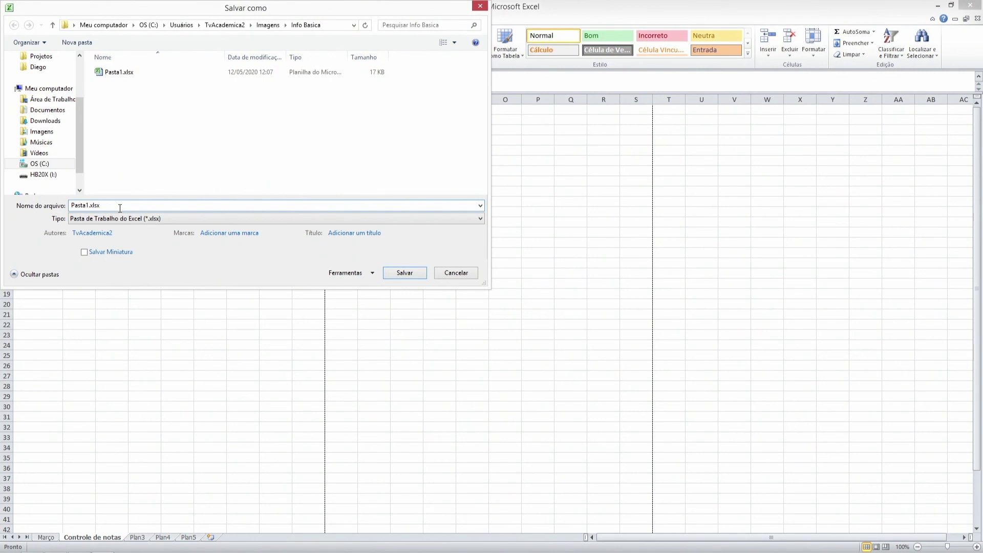
left_click(132, 219)
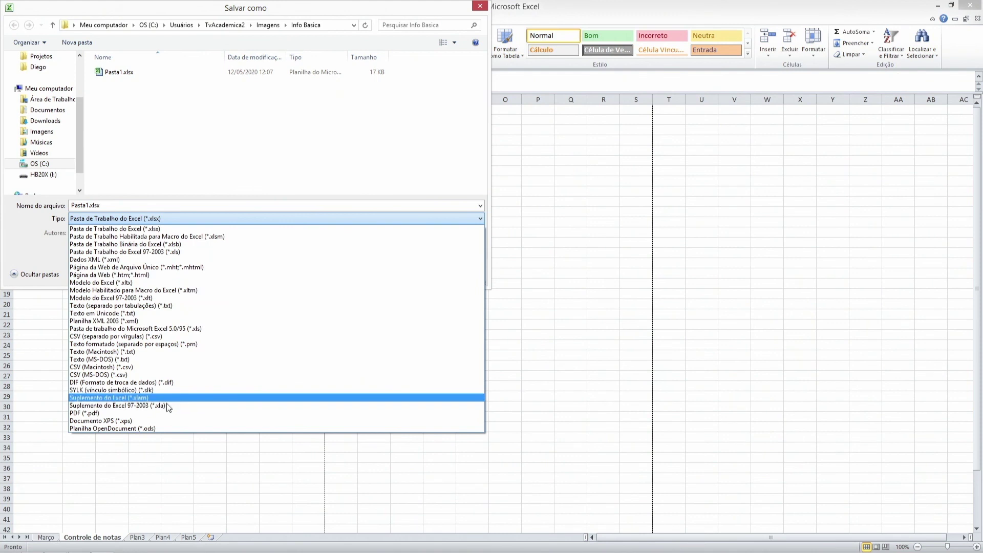
left_click(96, 414)
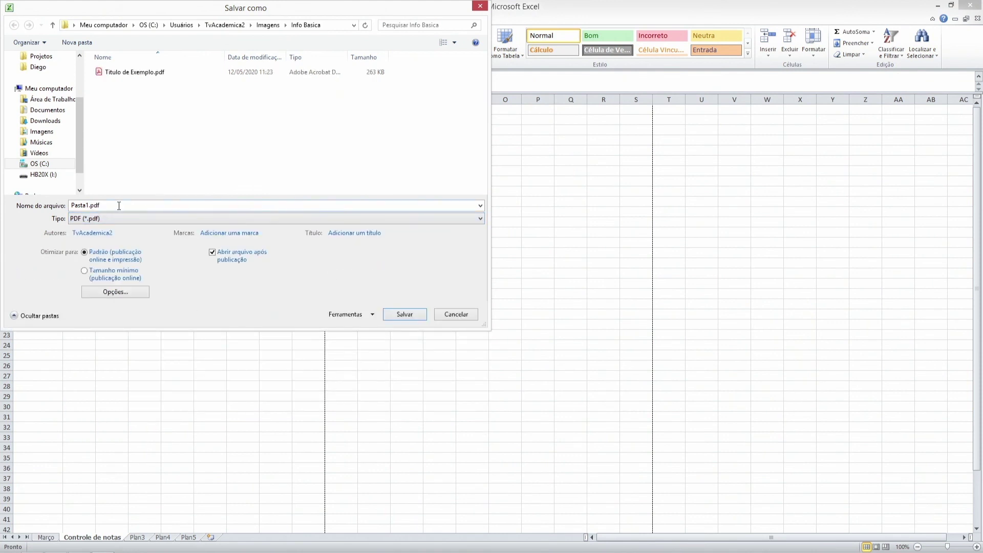
left_click(404, 315)
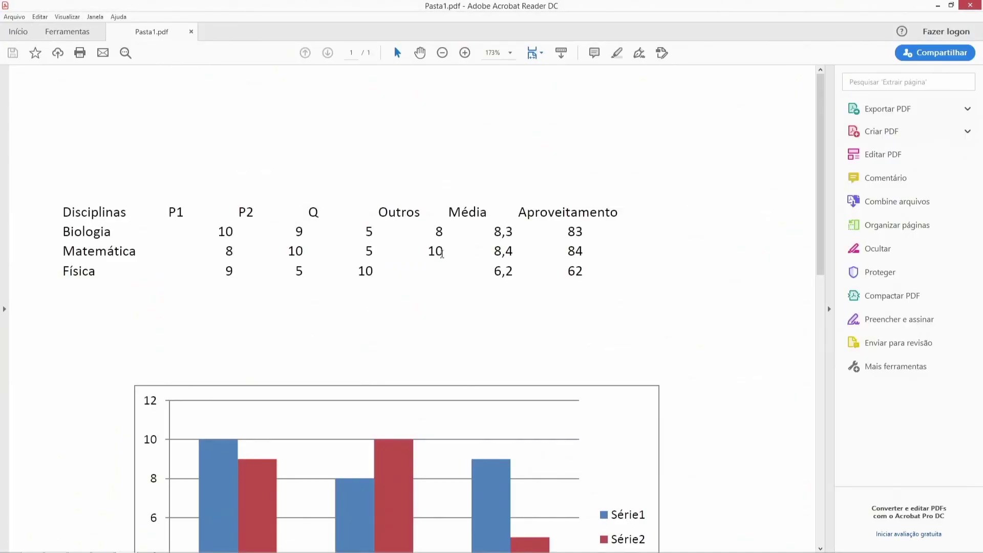
left_click_drag(820, 143, 811, 95)
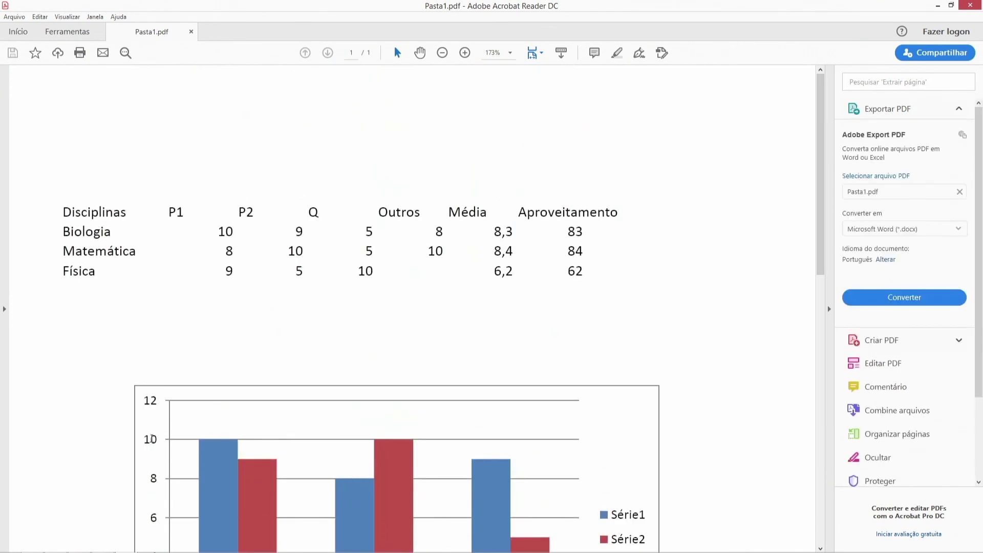
Switch back to Excel and select the item table with its title, A1:F32, on the Março sheet.
left_click(103, 545)
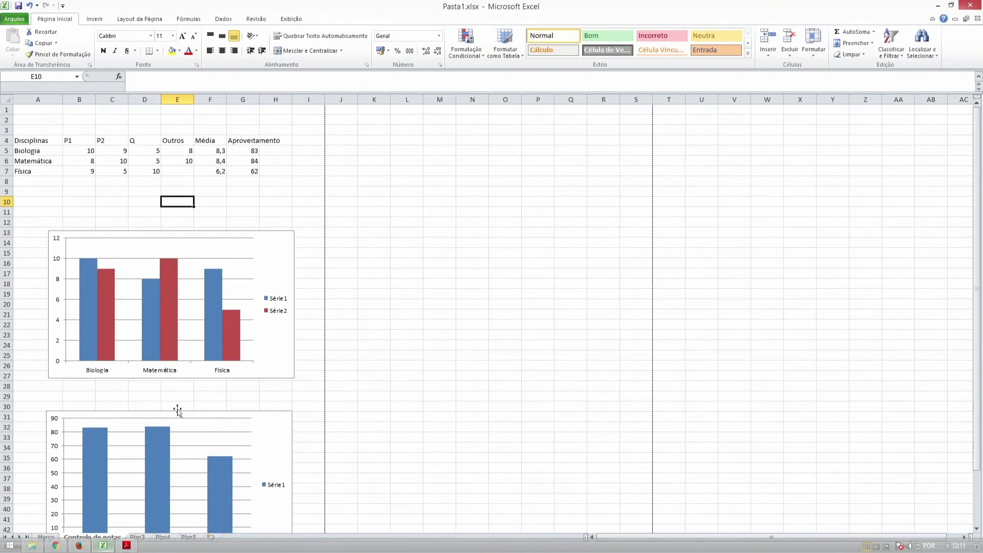
left_click(47, 537)
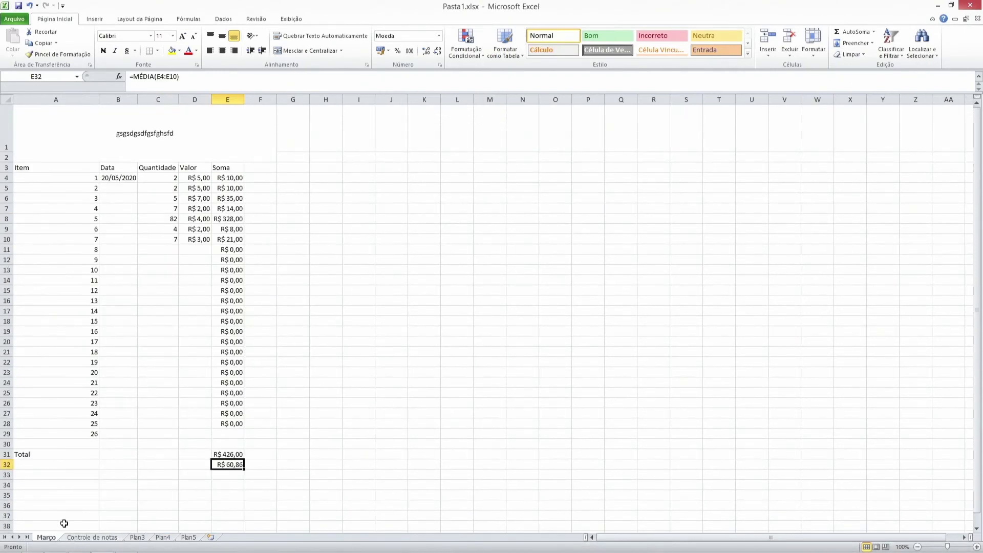
left_click_drag(58, 149, 252, 464)
left_click(358, 250)
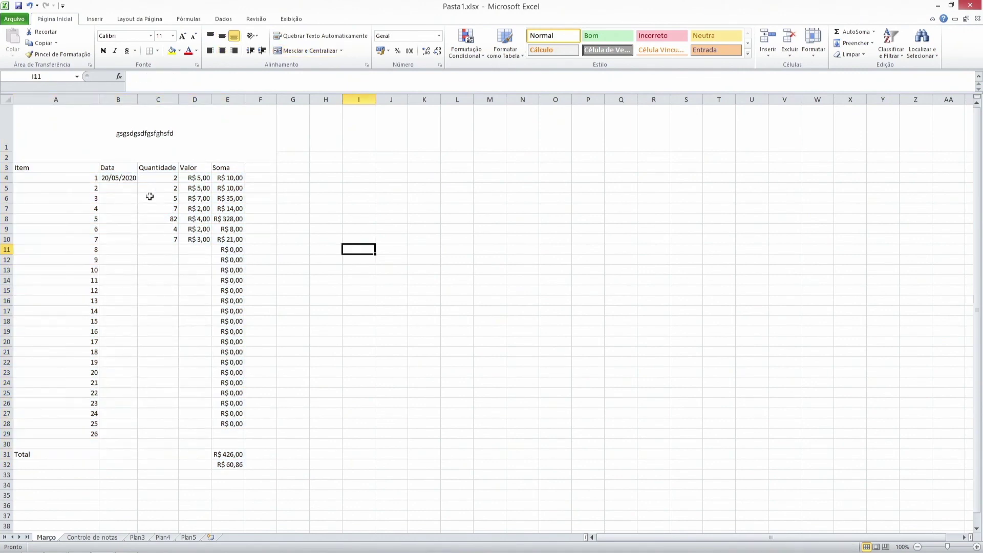
left_click_drag(76, 139, 129, 464)
Save the Março sheet as a PDF named PastaInicial.pdf in the Info Basica folder.
left_click(15, 19)
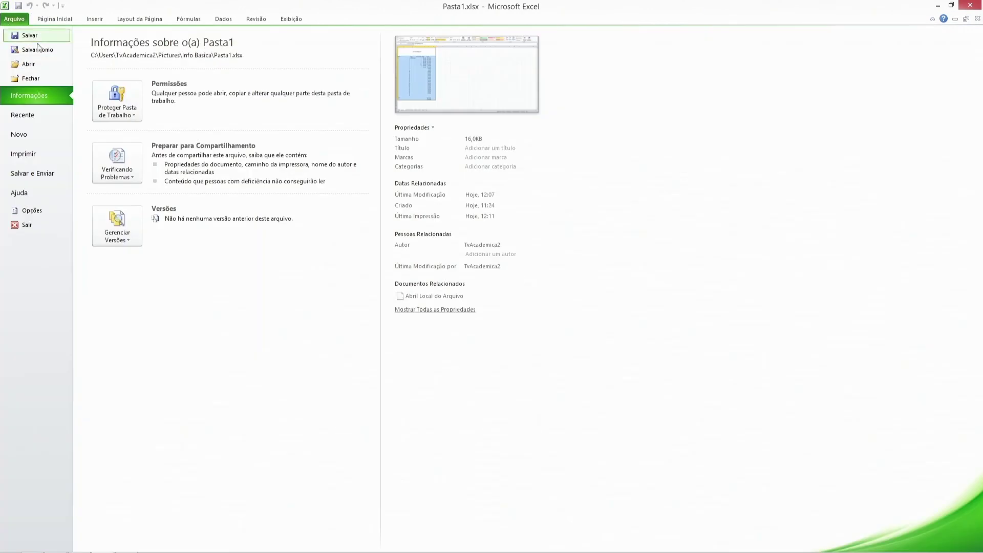
left_click(57, 49)
left_click(128, 218)
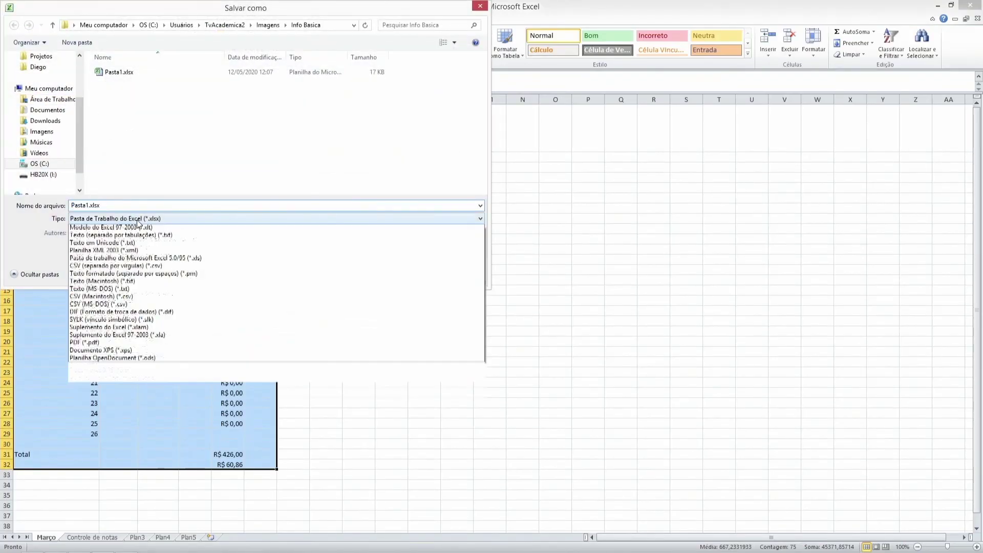
left_click(127, 413)
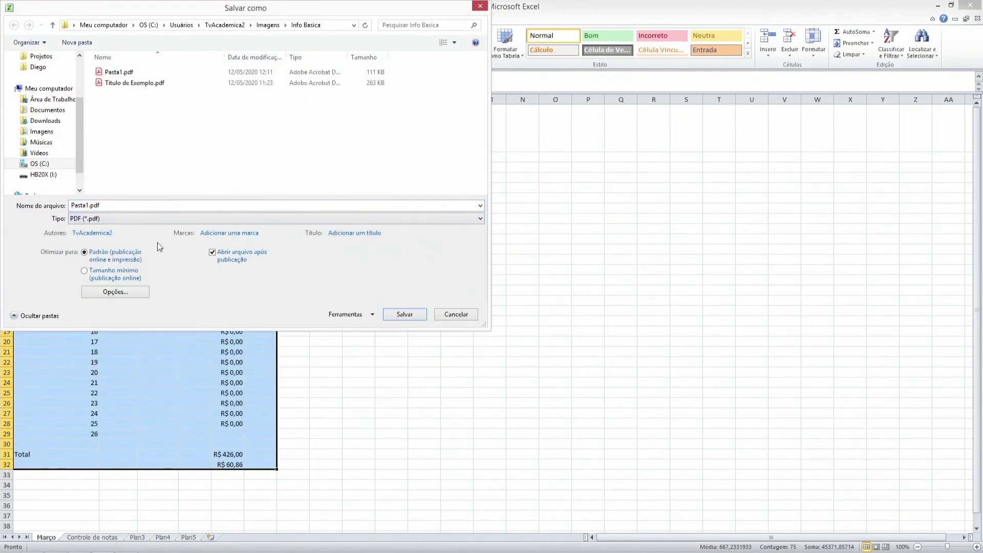
left_click(86, 206)
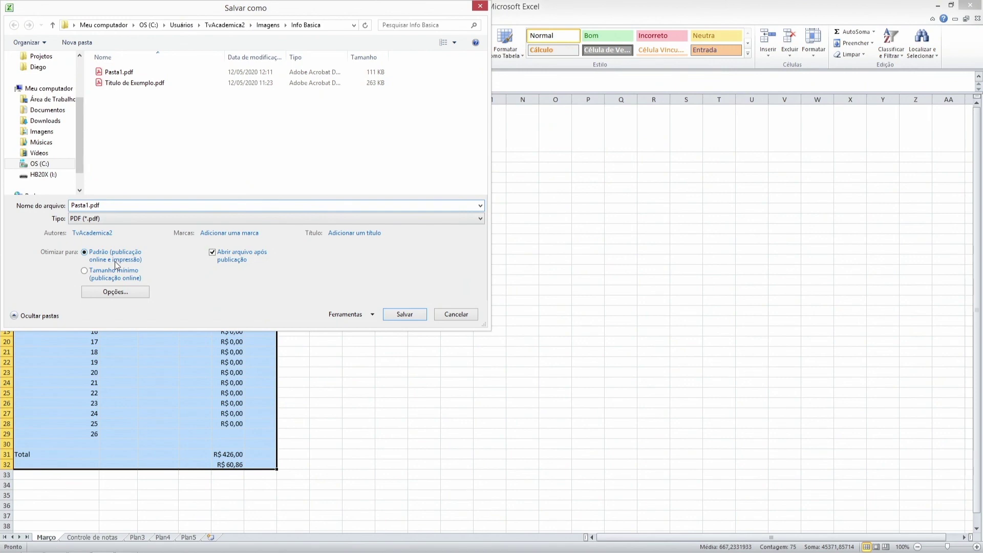
type("Inicial")
key("Return")
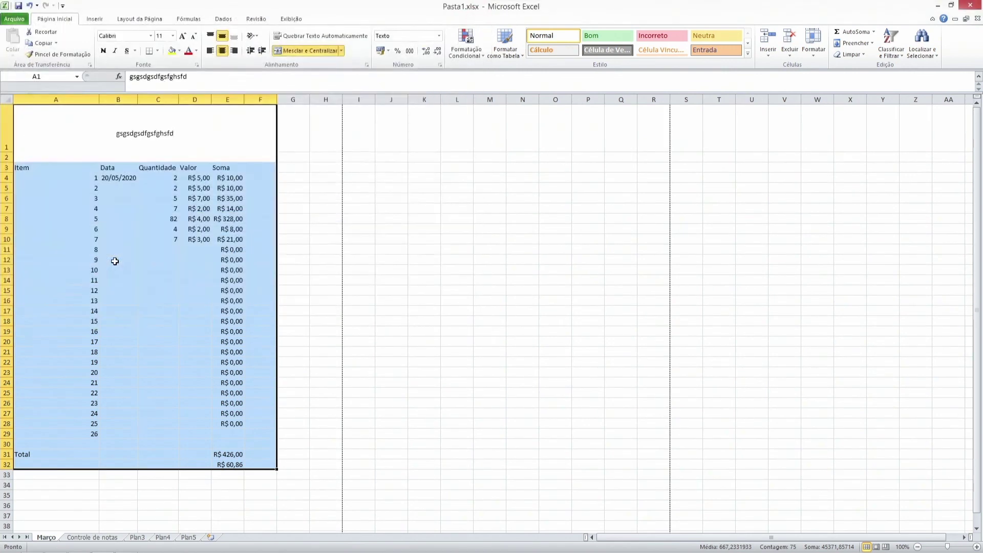
Look through the exported PastaInicial.pdf from title to totals, and bring up Pasta1.pdf for comparison.
scroll(341, 231, "down", 3)
scroll(340, 232, "down", 5)
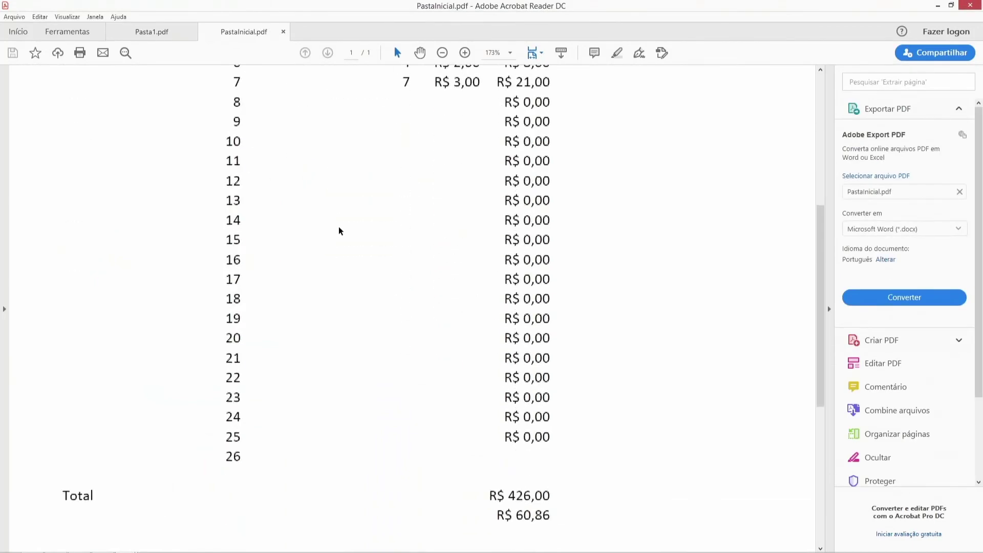
scroll(295, 270, "up", 6)
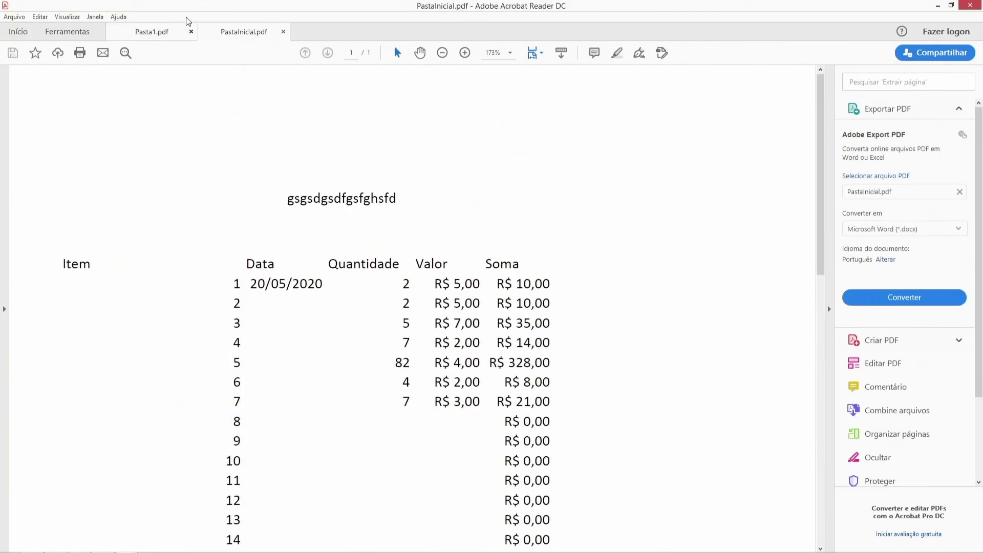
left_click(165, 31)
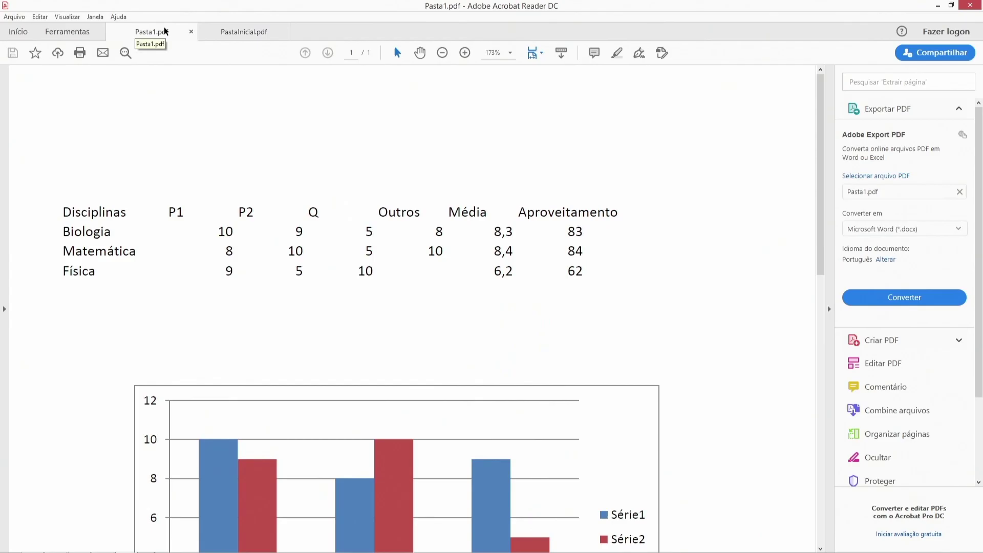